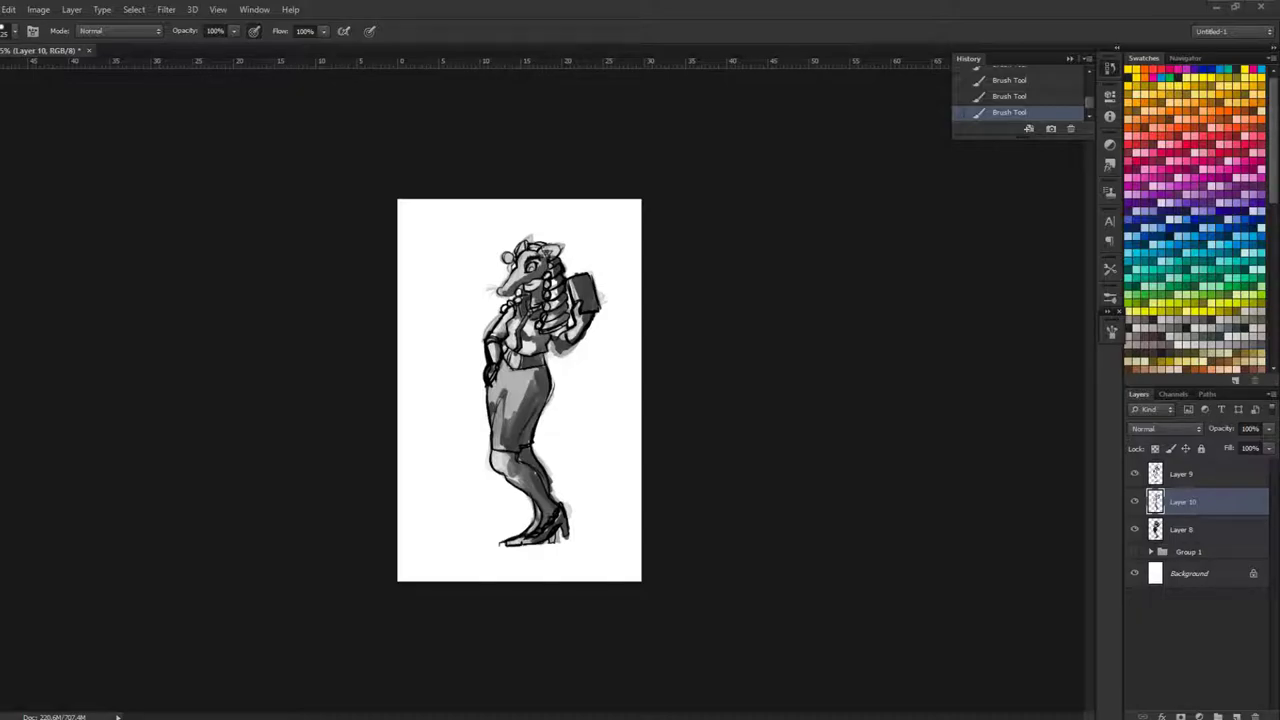
# Step: Add a new empty layer directly above Layer 10
pyautogui.scroll(10, 330, 505)
pyautogui.moveTo(412, 308); pyautogui.dragTo(442, 436)
pyautogui.scroll(1, 432, 328)
pyautogui.hotkey('ctrl', '+')
pyautogui.moveTo(450, 165); pyautogui.dragTo(441, 411)
pyautogui.hotkey('ctrl', '+')
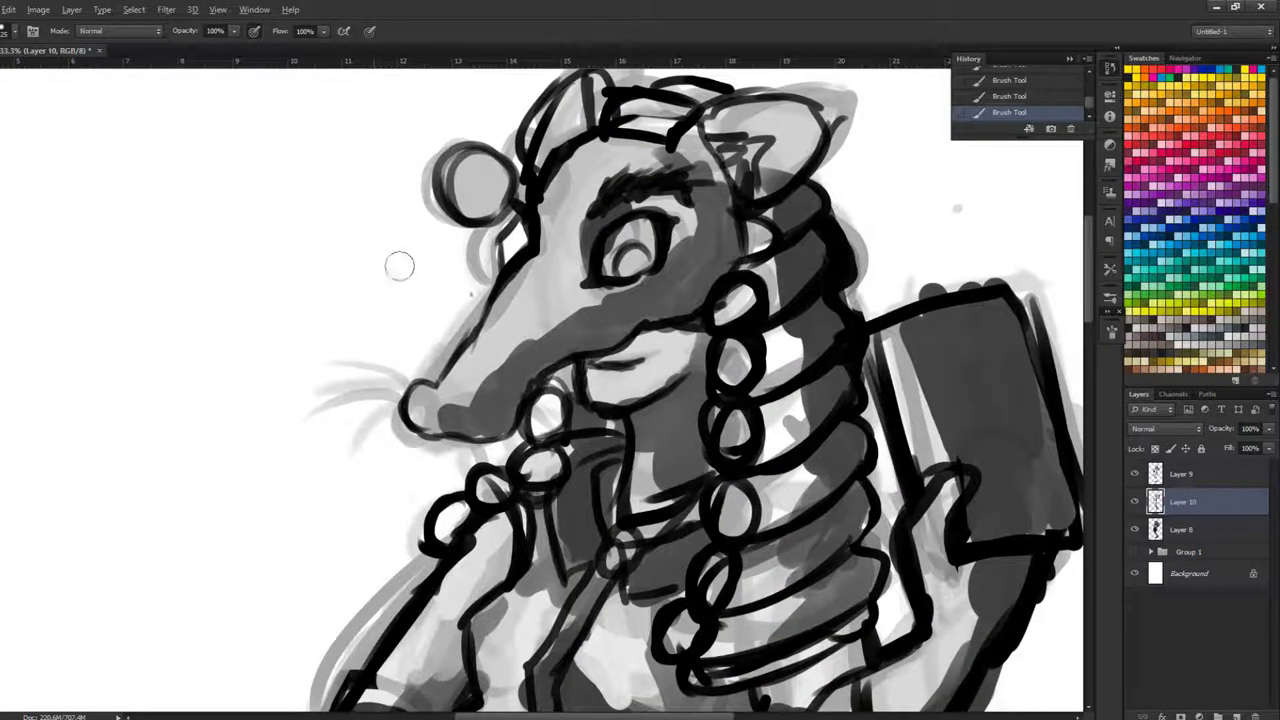
pyautogui.click(1236, 712)
pyautogui.hotkey('ctrl', '-')
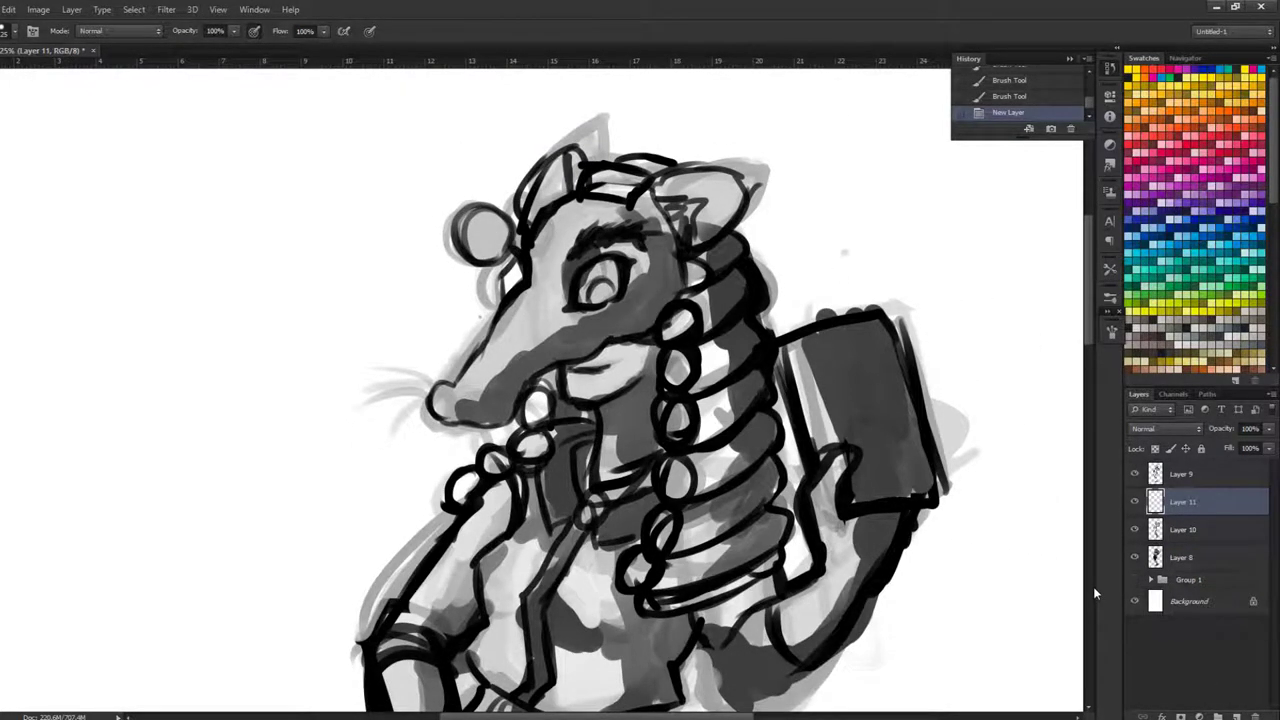
pyautogui.hotkey('ctrl', '-')
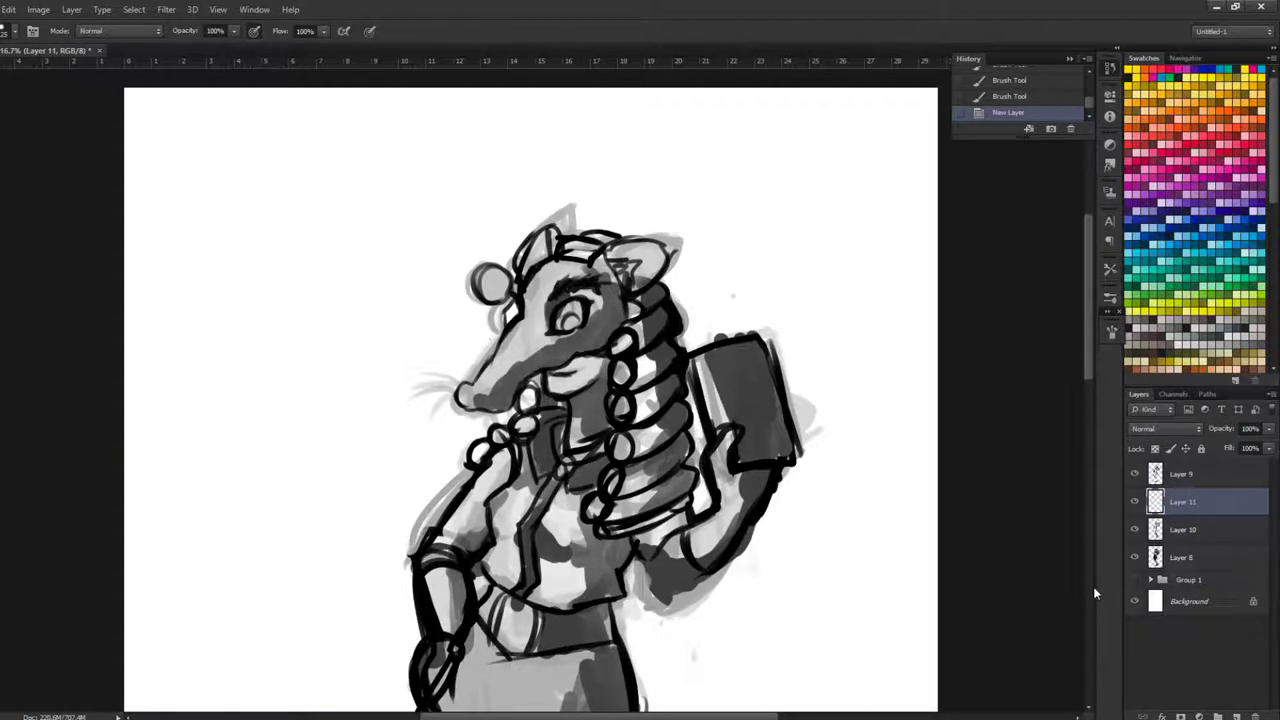
# Step: Paint near-white highlights on the round lens beside the head and along the character's forehead and snout
pyautogui.hotkey('ctrl', '-')
pyautogui.moveTo(396, 412); pyautogui.dragTo(414, 460)
pyautogui.hotkey('ctrl', '+')
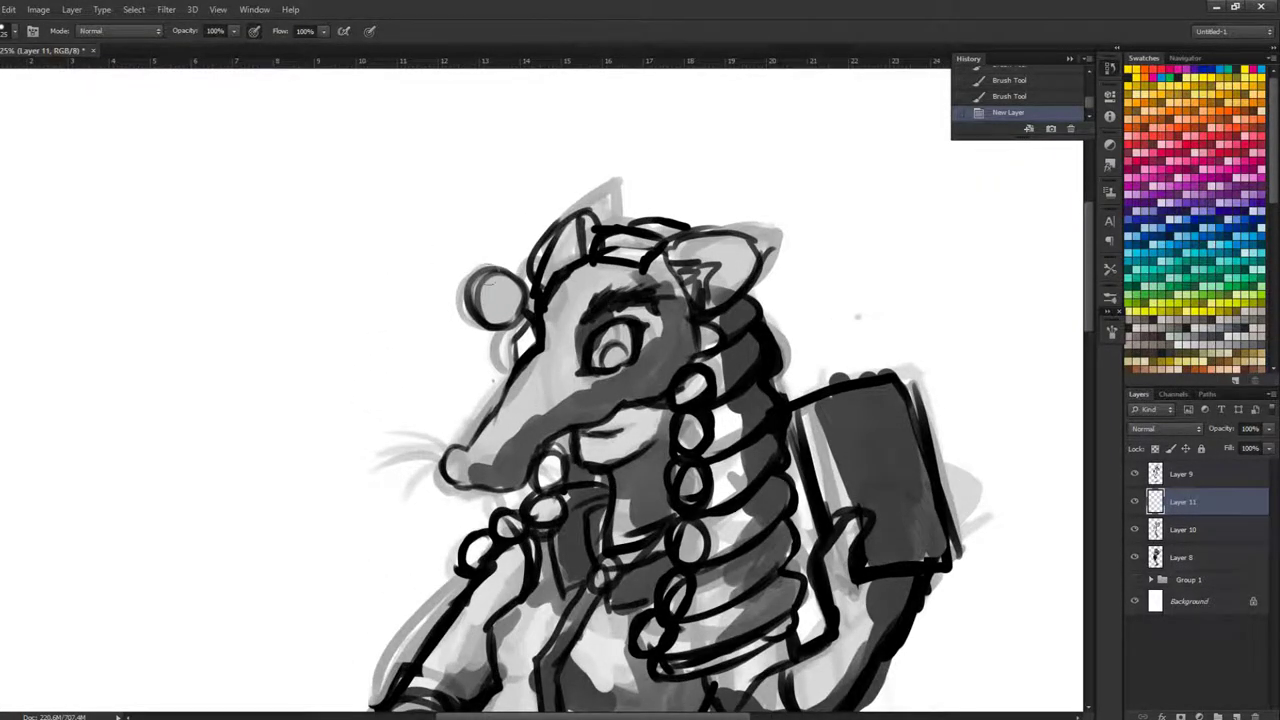
pyautogui.moveTo(488, 290); pyautogui.dragTo(475, 303)
pyautogui.moveTo(580, 283)
pyautogui.mouseDown()
pyautogui.moveTo(555, 302)
pyautogui.moveTo(468, 298)
pyautogui.mouseUp()
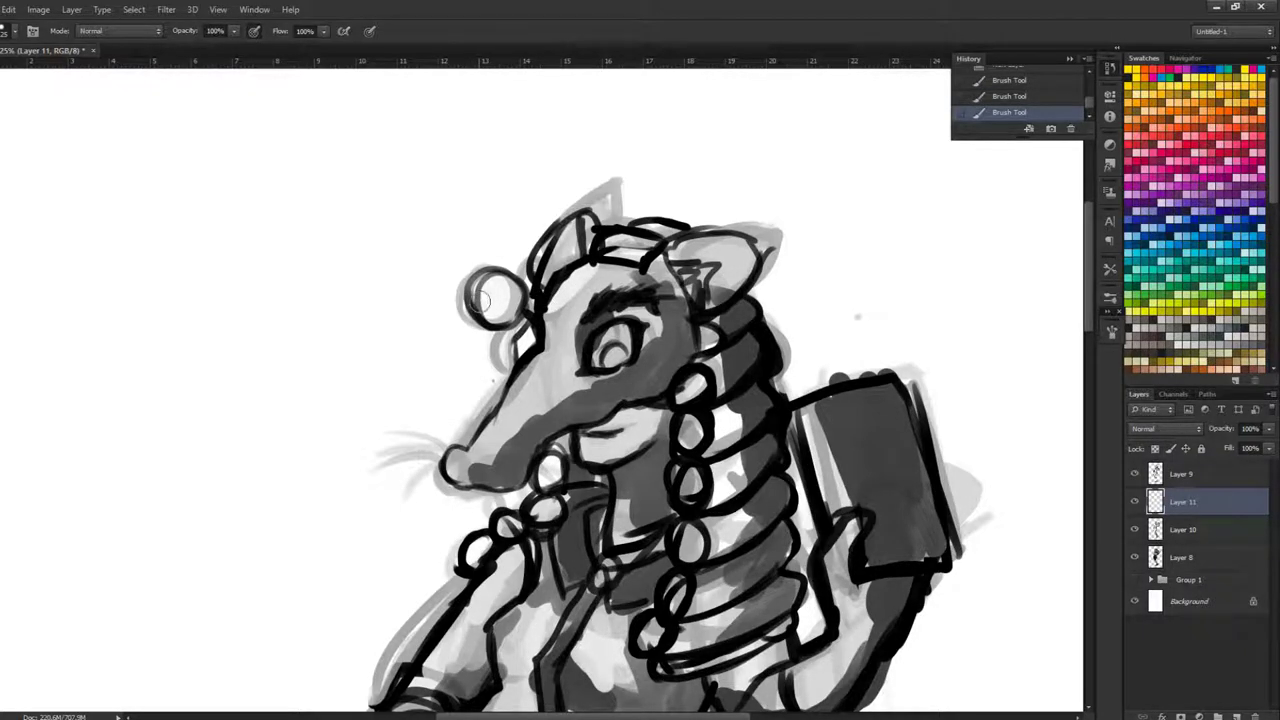
pyautogui.moveTo(588, 282)
pyautogui.mouseDown()
pyautogui.moveTo(560, 300)
pyautogui.moveTo(552, 246)
pyautogui.moveTo(597, 208)
pyautogui.moveTo(562, 350)
pyautogui.moveTo(497, 424)
pyautogui.moveTo(466, 454)
pyautogui.mouseUp()
pyautogui.moveTo(556, 363)
pyautogui.mouseDown()
pyautogui.moveTo(586, 396)
pyautogui.moveTo(593, 386)
pyautogui.moveTo(547, 391)
pyautogui.moveTo(586, 391)
pyautogui.moveTo(509, 450)
pyautogui.mouseUp()
pyautogui.moveTo(536, 408); pyautogui.dragTo(512, 438)
pyautogui.hotkey('ctrl', '-')
pyautogui.hotkey('ctrl', '-')
pyautogui.hotkey('ctrl', '-')
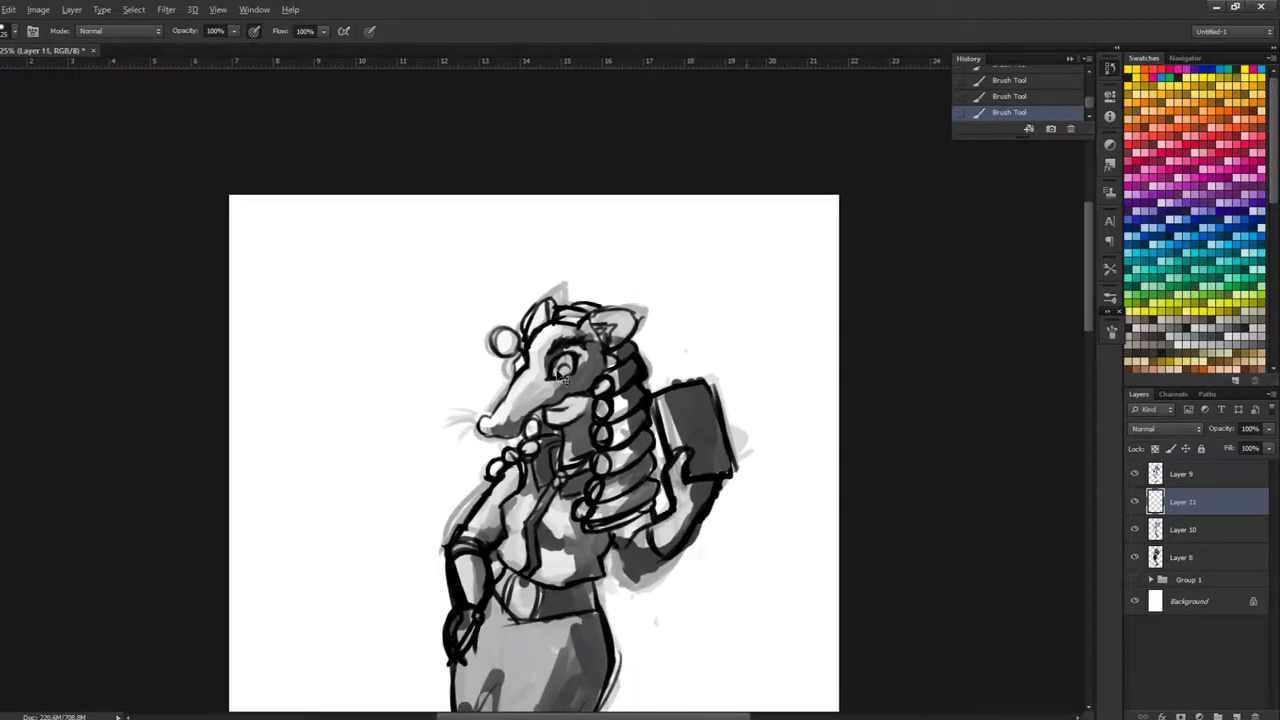
# Step: Cover the white patches on the coiled hair with a mid grey sampled from the drawing
pyautogui.hotkey('ctrl', '+')
pyautogui.moveTo(417, 311); pyautogui.dragTo(416, 450)
pyautogui.scroll(2, 416, 450)
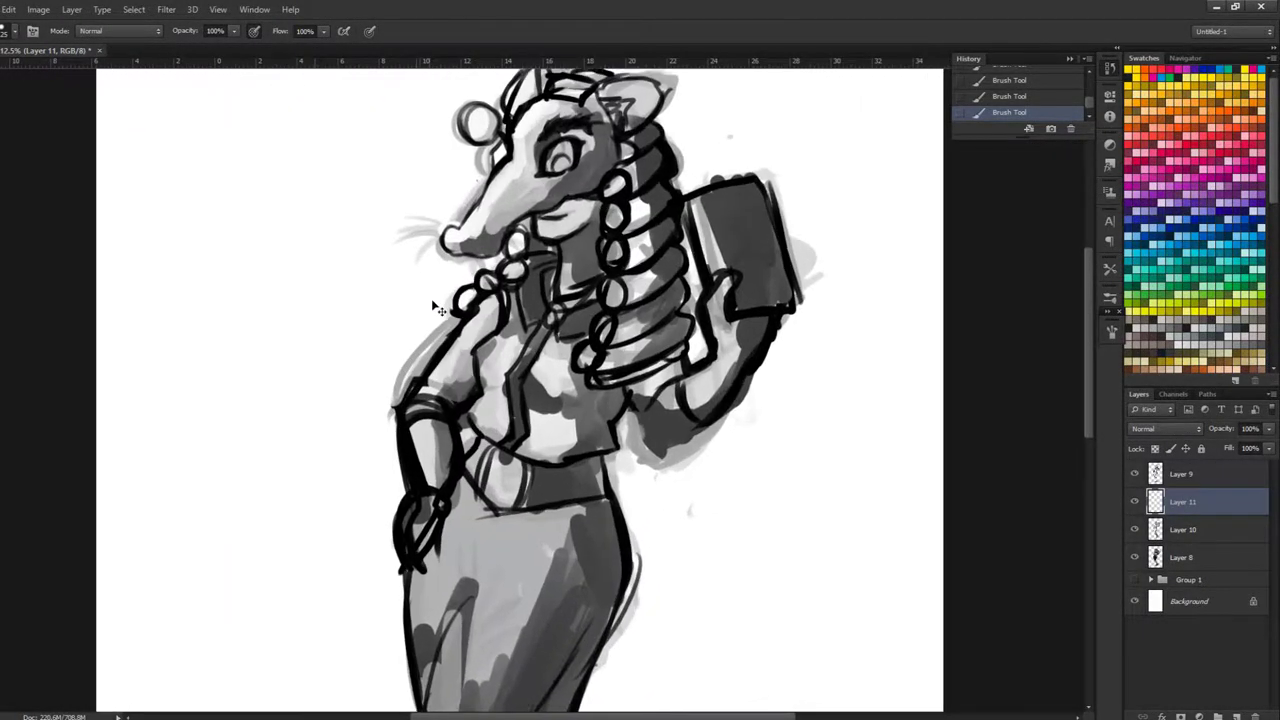
pyautogui.moveTo(574, 338); pyautogui.dragTo(588, 372)
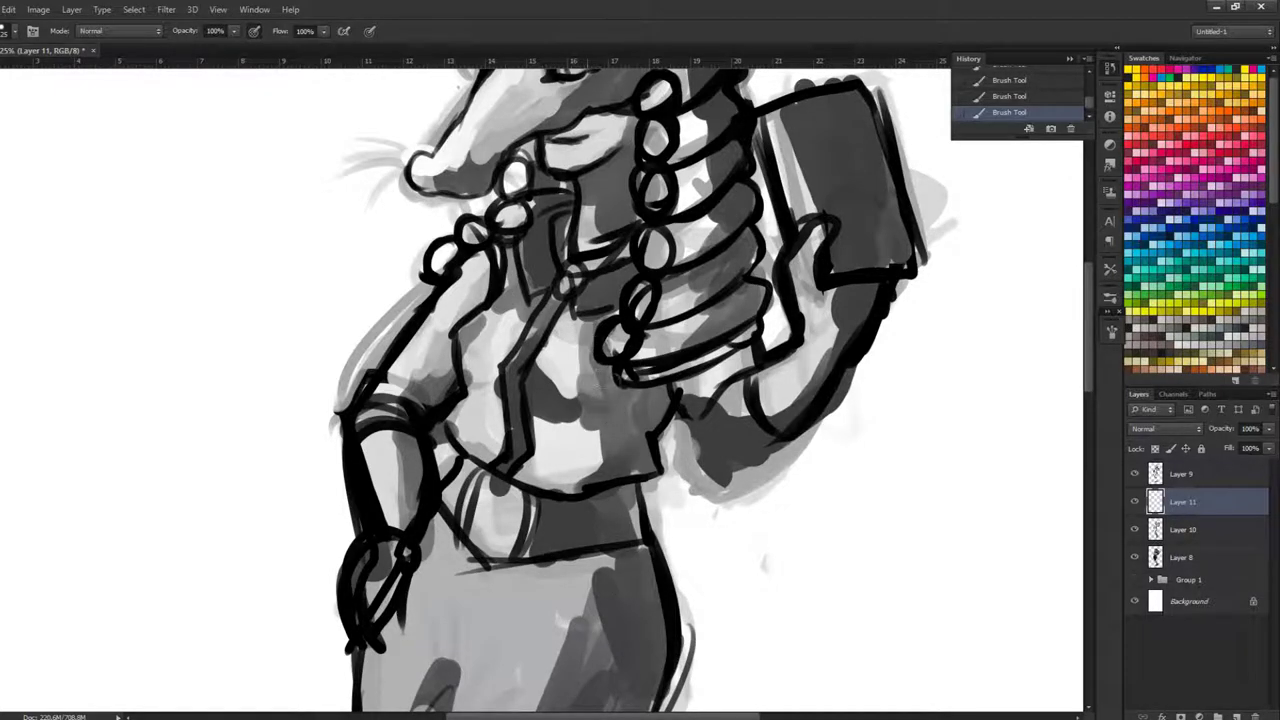
pyautogui.moveTo(672, 324)
pyautogui.mouseDown()
pyautogui.moveTo(700, 296)
pyautogui.moveTo(708, 308)
pyautogui.mouseUp()
pyautogui.keyDown('alt'); pyautogui.click(661, 347); pyautogui.keyUp('alt')
pyautogui.moveTo(657, 343)
pyautogui.mouseDown()
pyautogui.moveTo(684, 322)
pyautogui.moveTo(723, 313)
pyautogui.moveTo(712, 322)
pyautogui.moveTo(669, 298)
pyautogui.moveTo(694, 237)
pyautogui.mouseUp()
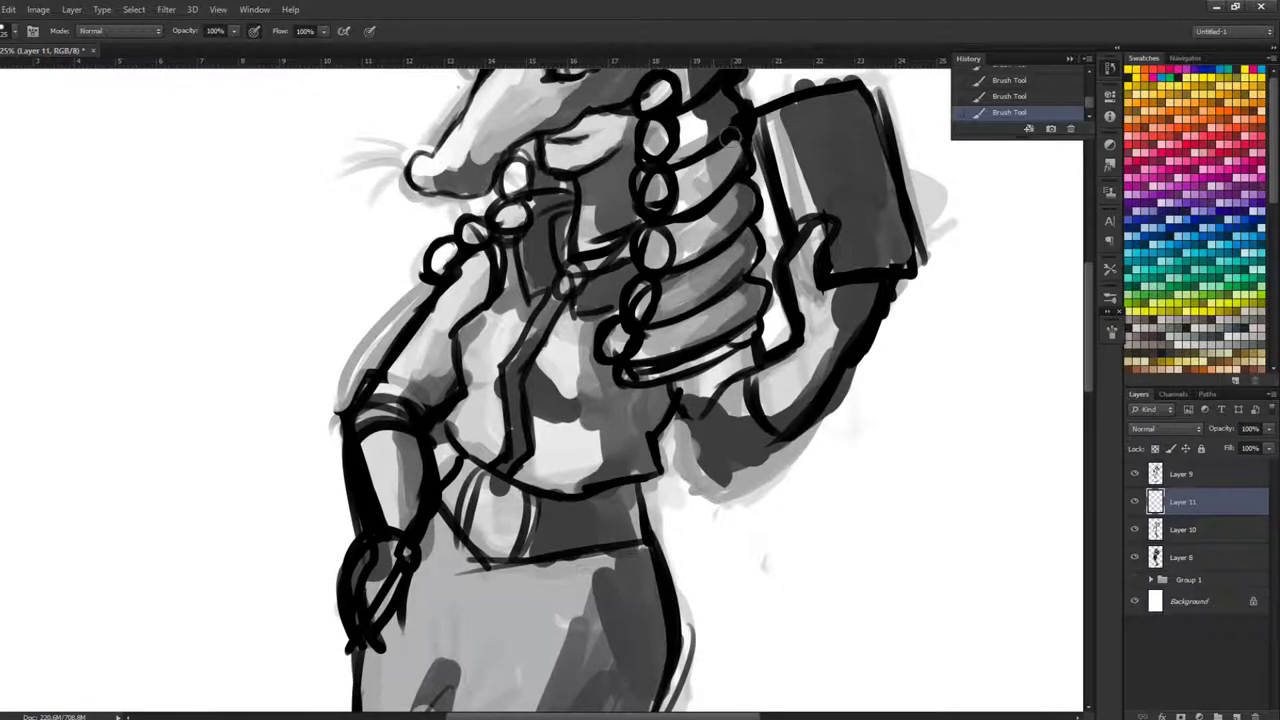
pyautogui.hotkey('ctrl', '-')
pyautogui.hotkey('ctrl', '-')
pyautogui.hotkey('ctrl', '-')
pyautogui.hotkey('ctrl', '-')
pyautogui.hotkey('ctrl', '-')
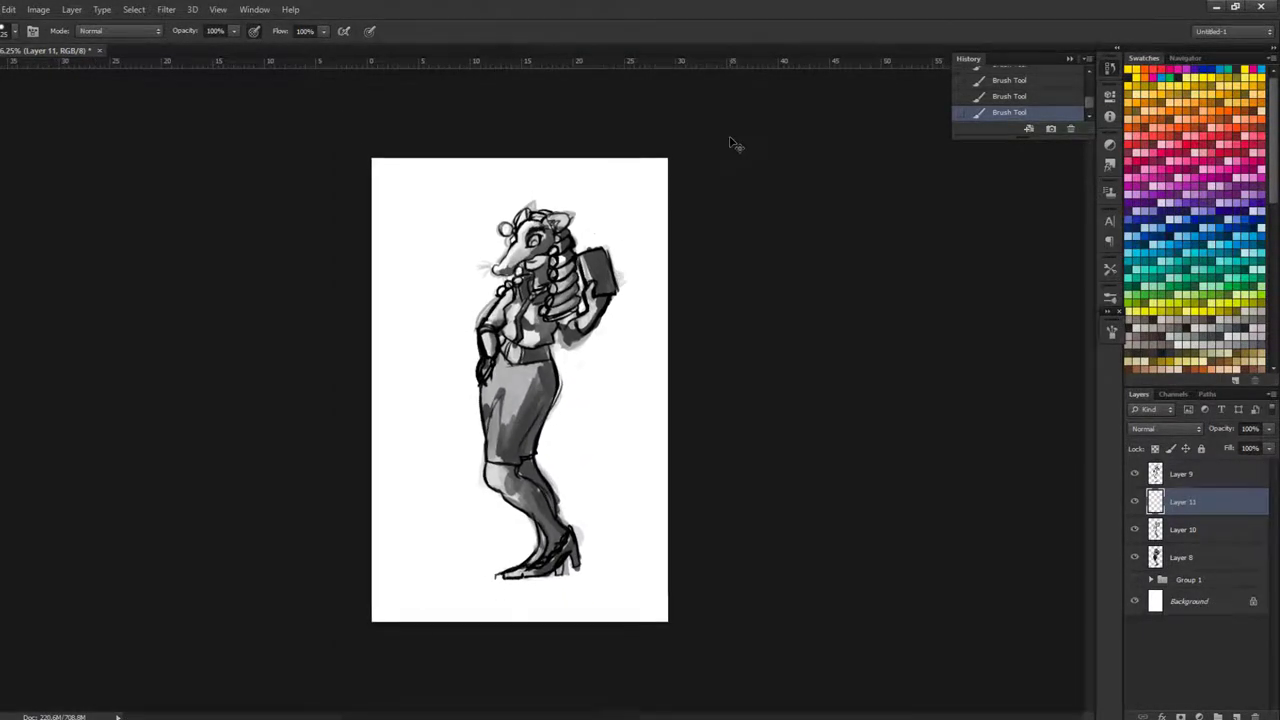
# Step: Paint light grey highlight strokes on the front of the skirt, from below the waistband towards the hem
pyautogui.hotkey('ctrl', '+')
pyautogui.hotkey('ctrl', '+')
pyautogui.hotkey('ctrl', '+')
pyautogui.hotkey('ctrl', '+')
pyautogui.moveTo(415, 157); pyautogui.dragTo(479, 359)
pyautogui.moveTo(519, 507)
pyautogui.mouseDown()
pyautogui.moveTo(546, 580)
pyautogui.moveTo(495, 568)
pyautogui.moveTo(497, 631)
pyautogui.mouseUp()
pyautogui.moveTo(448, 507)
pyautogui.mouseDown()
pyautogui.moveTo(411, 380)
pyautogui.moveTo(425, 406)
pyautogui.mouseUp()
pyautogui.moveTo(532, 508); pyautogui.dragTo(477, 611)
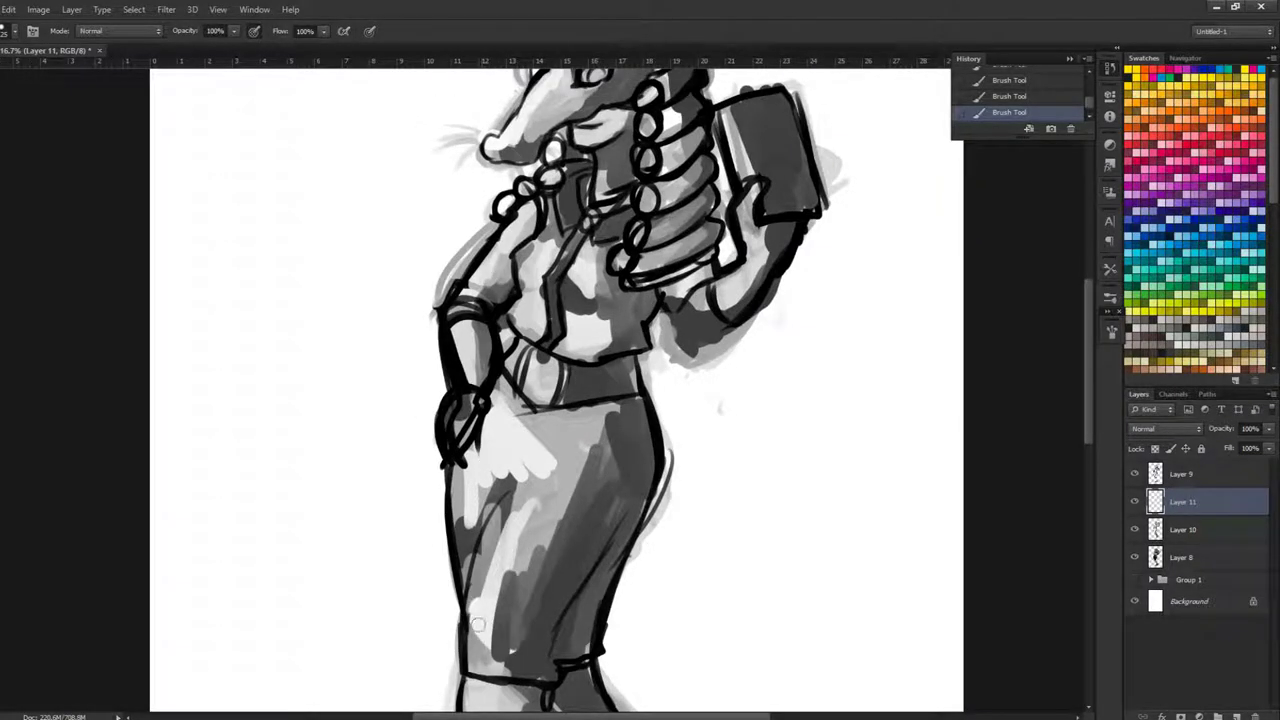
pyautogui.hotkey('ctrl', '-')
pyautogui.hotkey('ctrl', '-')
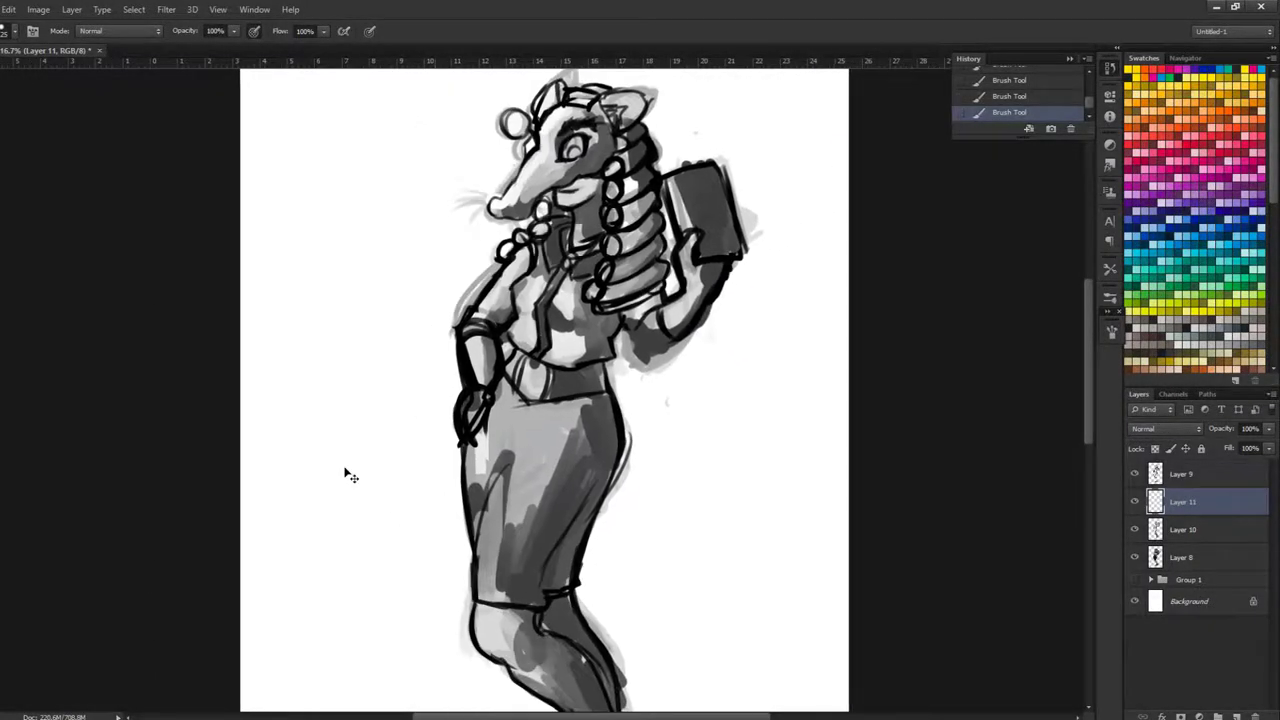
# Step: Erase parts of the line art inside the skirt on Layer 9
pyautogui.hotkey('ctrl', '+')
pyautogui.click(1177, 473)
pyautogui.moveTo(489, 478)
pyautogui.mouseDown()
pyautogui.moveTo(484, 443)
pyautogui.moveTo(484, 503)
pyautogui.moveTo(514, 483)
pyautogui.moveTo(554, 398)
pyautogui.moveTo(570, 398)
pyautogui.moveTo(567, 358)
pyautogui.mouseUp()
pyautogui.press('e')
pyautogui.moveTo(570, 414); pyautogui.dragTo(563, 417)
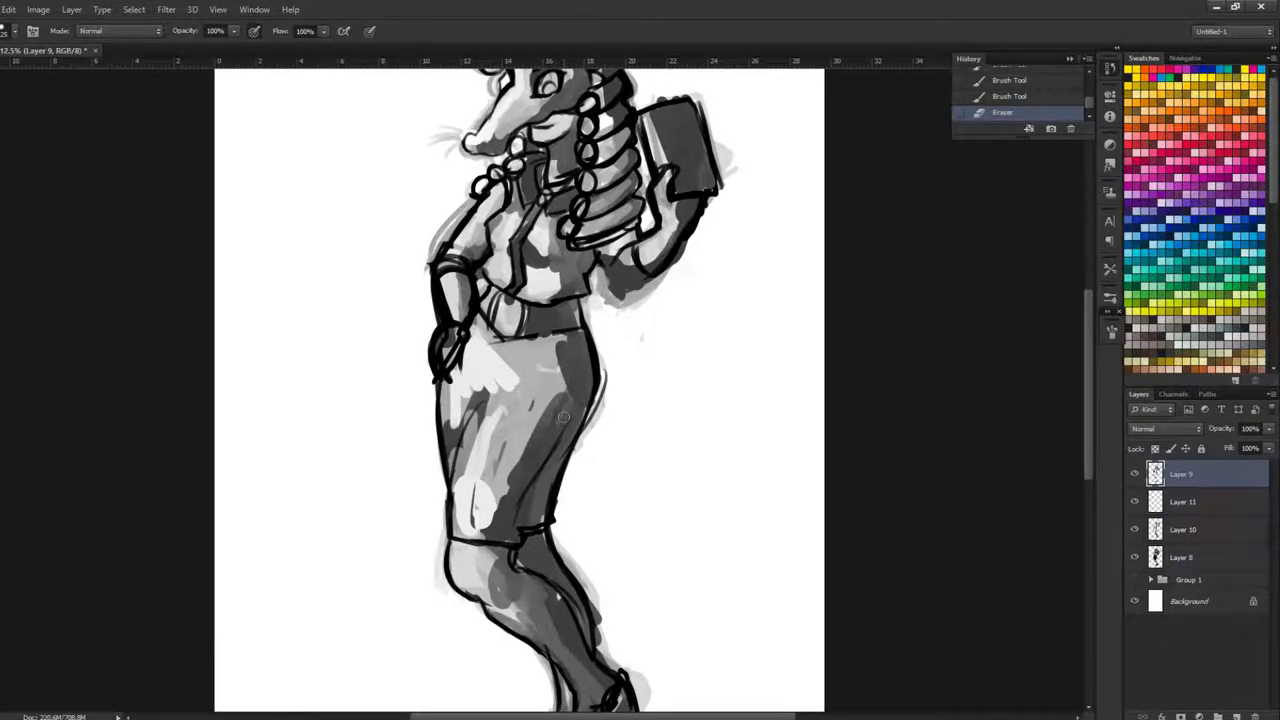
# Step: Return to Layer 11 and extend the sampled light grey highlight down the front of the skirt
pyautogui.click(1190, 501)
pyautogui.scroll(-1, 480, 354)
pyautogui.scroll(2, 480, 354)
pyautogui.keyDown('alt'); pyautogui.click(477, 358); pyautogui.keyUp('alt')
pyautogui.moveTo(487, 341)
pyautogui.mouseDown()
pyautogui.moveTo(544, 343)
pyautogui.moveTo(568, 418)
pyautogui.moveTo(547, 469)
pyautogui.moveTo(521, 445)
pyautogui.moveTo(548, 350)
pyautogui.moveTo(498, 535)
pyautogui.moveTo(487, 515)
pyautogui.moveTo(485, 568)
pyautogui.mouseUp()
# Step: Blend sampled mid greys over the skirt's centre and lower half to build a transition into its shadow side
pyautogui.keyDown('alt'); pyautogui.click(568, 456); pyautogui.keyUp('alt')
pyautogui.keyDown('alt'); pyautogui.click(549, 411); pyautogui.keyUp('alt')
pyautogui.keyDown('alt'); pyautogui.click(497, 453); pyautogui.keyUp('alt')
pyautogui.moveTo(494, 464)
pyautogui.mouseDown()
pyautogui.moveTo(488, 526)
pyautogui.moveTo(533, 396)
pyautogui.mouseUp()
pyautogui.moveTo(506, 510)
pyautogui.mouseDown()
pyautogui.moveTo(508, 465)
pyautogui.moveTo(489, 538)
pyautogui.moveTo(517, 530)
pyautogui.moveTo(538, 560)
pyautogui.mouseUp()
pyautogui.keyDown('alt'); pyautogui.click(539, 538); pyautogui.keyUp('alt')
pyautogui.moveTo(530, 445); pyautogui.dragTo(515, 570)
pyautogui.moveTo(508, 520); pyautogui.dragTo(487, 594)
pyautogui.hotkey('ctrl', '-')
pyautogui.hotkey('ctrl', '-')
pyautogui.hotkey('ctrl', '-')
pyautogui.hotkey('ctrl', '-')
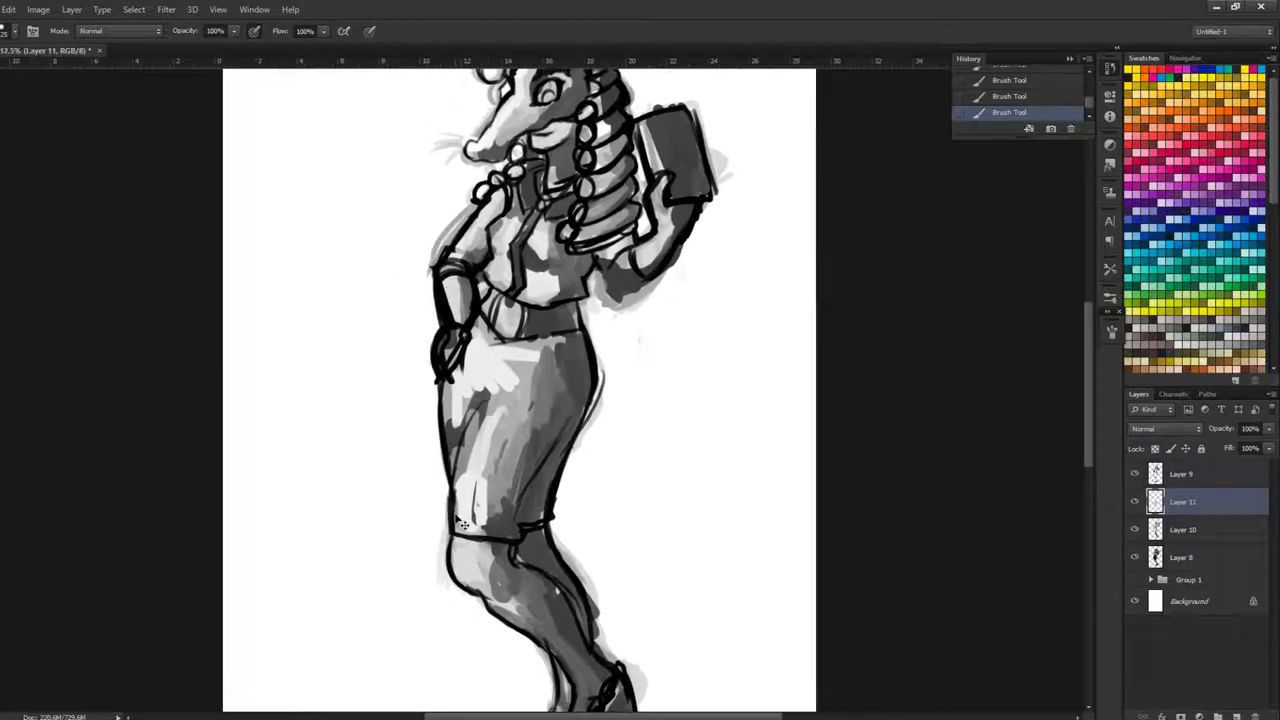
# Step: Enlarge the brush and soften the highlight on the skirt's hip below the waistband
pyautogui.hotkey('ctrl', '+')
pyautogui.hotkey('ctrl', '+')
pyautogui.hotkey('ctrl', '+')
pyautogui.hotkey('ctrl', '+')
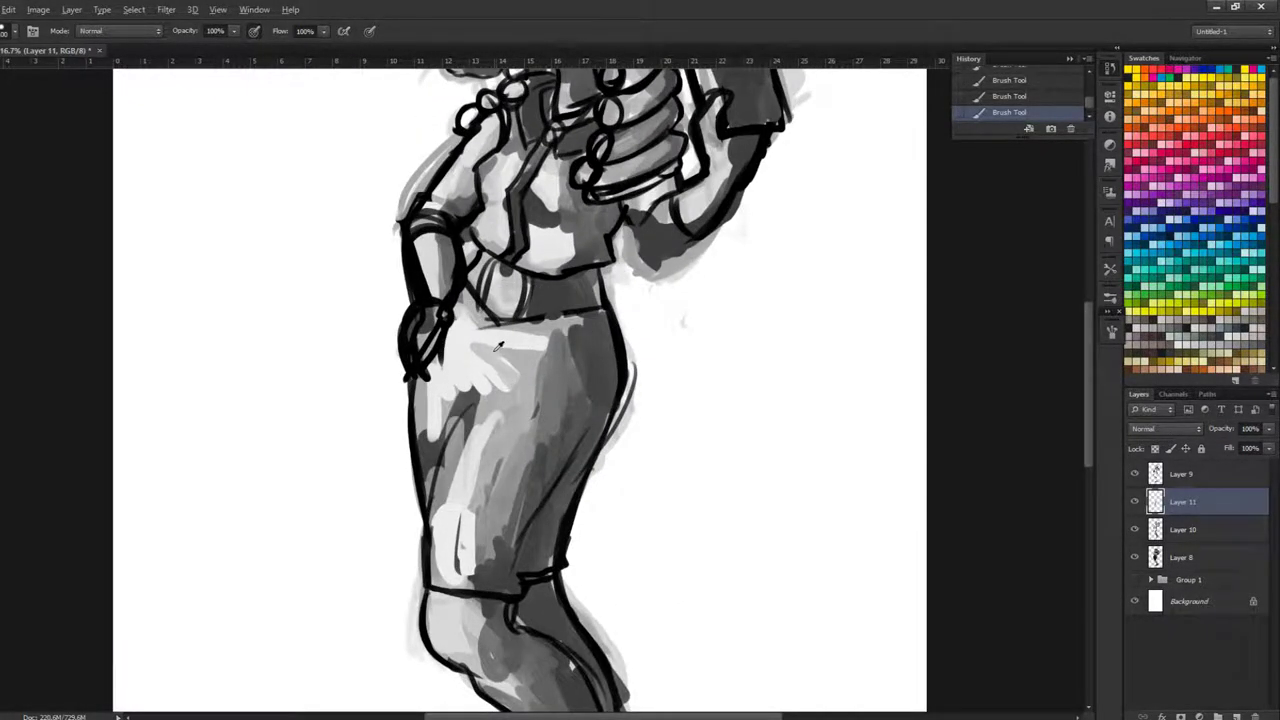
pyautogui.press(']')
pyautogui.moveTo(476, 368)
pyautogui.mouseDown()
pyautogui.moveTo(516, 362)
pyautogui.moveTo(496, 390)
pyautogui.mouseUp()
pyautogui.moveTo(554, 336)
pyautogui.mouseDown()
pyautogui.moveTo(552, 376)
pyautogui.moveTo(565, 335)
pyautogui.moveTo(520, 360)
pyautogui.moveTo(527, 424)
pyautogui.moveTo(472, 582)
pyautogui.moveTo(493, 430)
pyautogui.moveTo(470, 568)
pyautogui.moveTo(482, 415)
pyautogui.moveTo(470, 380)
pyautogui.moveTo(510, 368)
pyautogui.mouseUp()
pyautogui.scroll(-3, 510, 368)
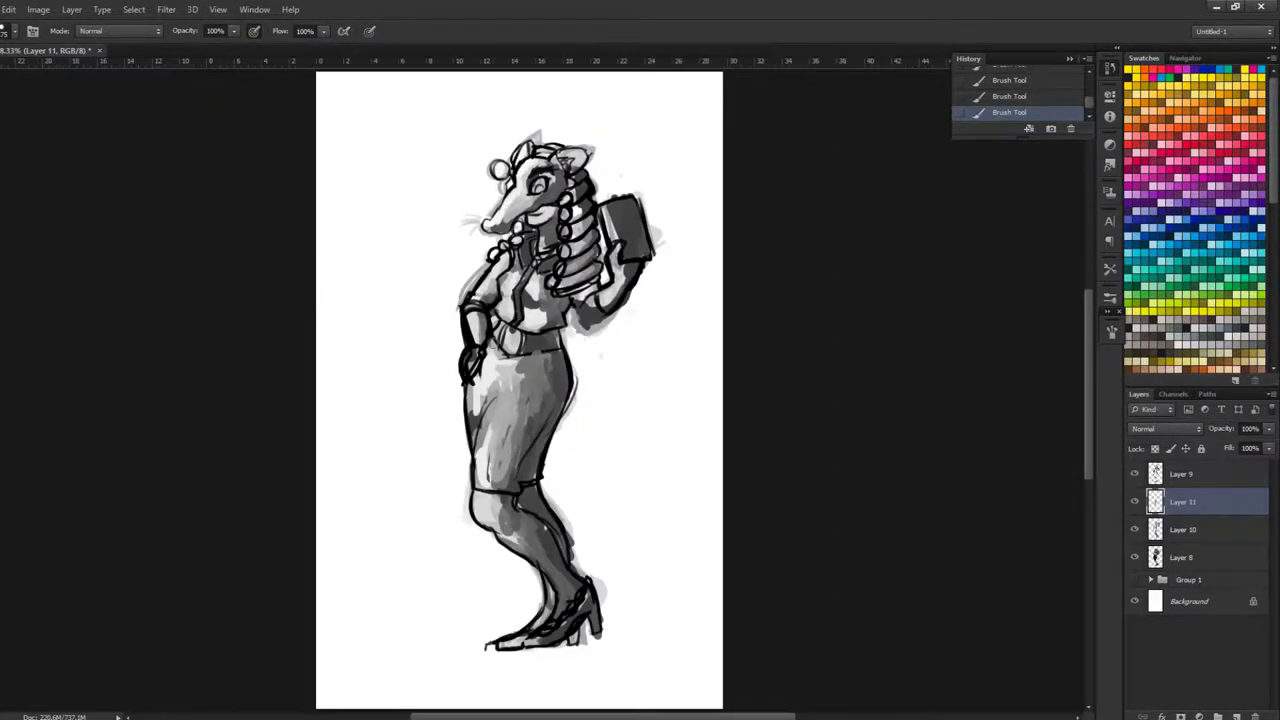
pyautogui.scroll(3, 426, 311)
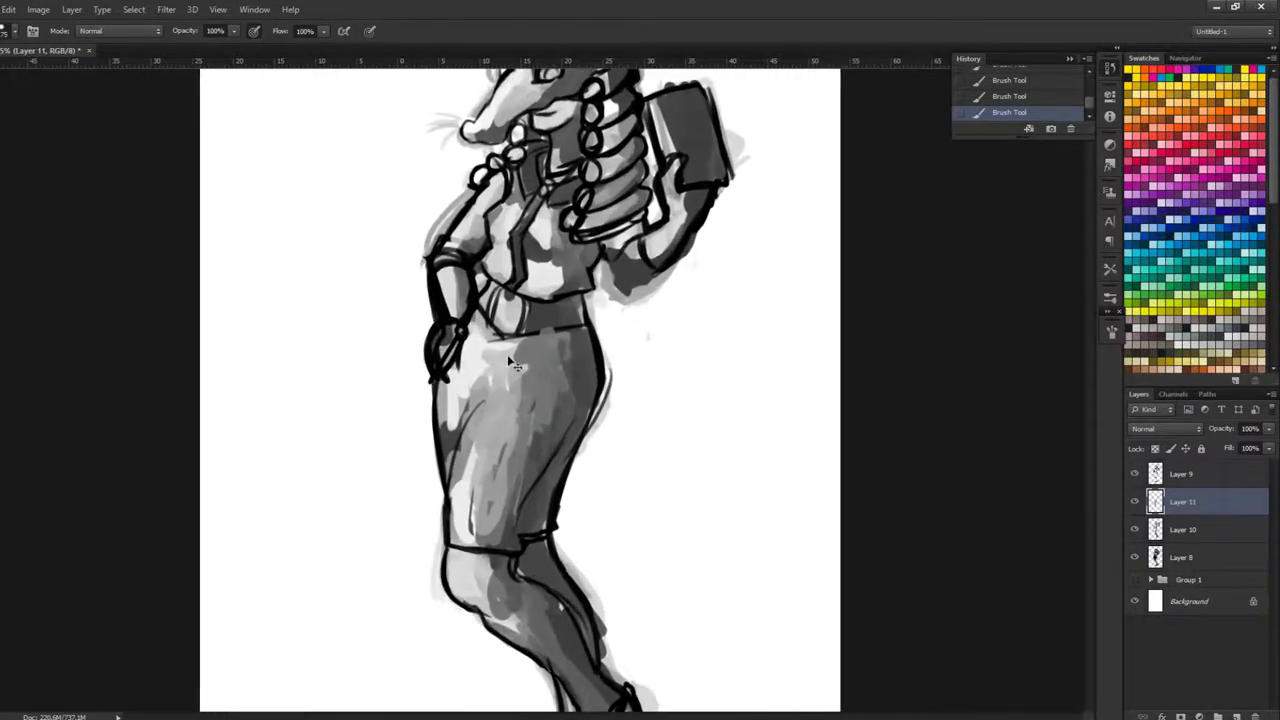
# Step: Fill the skirt's centre with sampled mid grey down to the hem and rework the light strip along its front
pyautogui.moveTo(480, 334)
pyautogui.mouseDown()
pyautogui.moveTo(528, 362)
pyautogui.moveTo(490, 410)
pyautogui.moveTo(462, 418)
pyautogui.mouseUp()
pyautogui.keyDown('alt'); pyautogui.click(544, 426); pyautogui.keyUp('alt')
pyautogui.moveTo(519, 343)
pyautogui.mouseDown()
pyautogui.moveTo(540, 416)
pyautogui.moveTo(508, 393)
pyautogui.moveTo(496, 403)
pyautogui.moveTo(527, 506)
pyautogui.moveTo(513, 524)
pyautogui.moveTo(486, 490)
pyautogui.moveTo(502, 588)
pyautogui.mouseUp()
pyautogui.keyDown('alt'); pyautogui.click(456, 527); pyautogui.keyUp('alt')
pyautogui.moveTo(461, 522)
pyautogui.mouseDown()
pyautogui.moveTo(480, 492)
pyautogui.moveTo(453, 543)
pyautogui.moveTo(455, 582)
pyautogui.moveTo(473, 561)
pyautogui.moveTo(437, 524)
pyautogui.moveTo(446, 413)
pyautogui.moveTo(499, 499)
pyautogui.moveTo(465, 522)
pyautogui.moveTo(461, 563)
pyautogui.moveTo(487, 585)
pyautogui.mouseUp()
pyautogui.moveTo(500, 432); pyautogui.dragTo(480, 474)
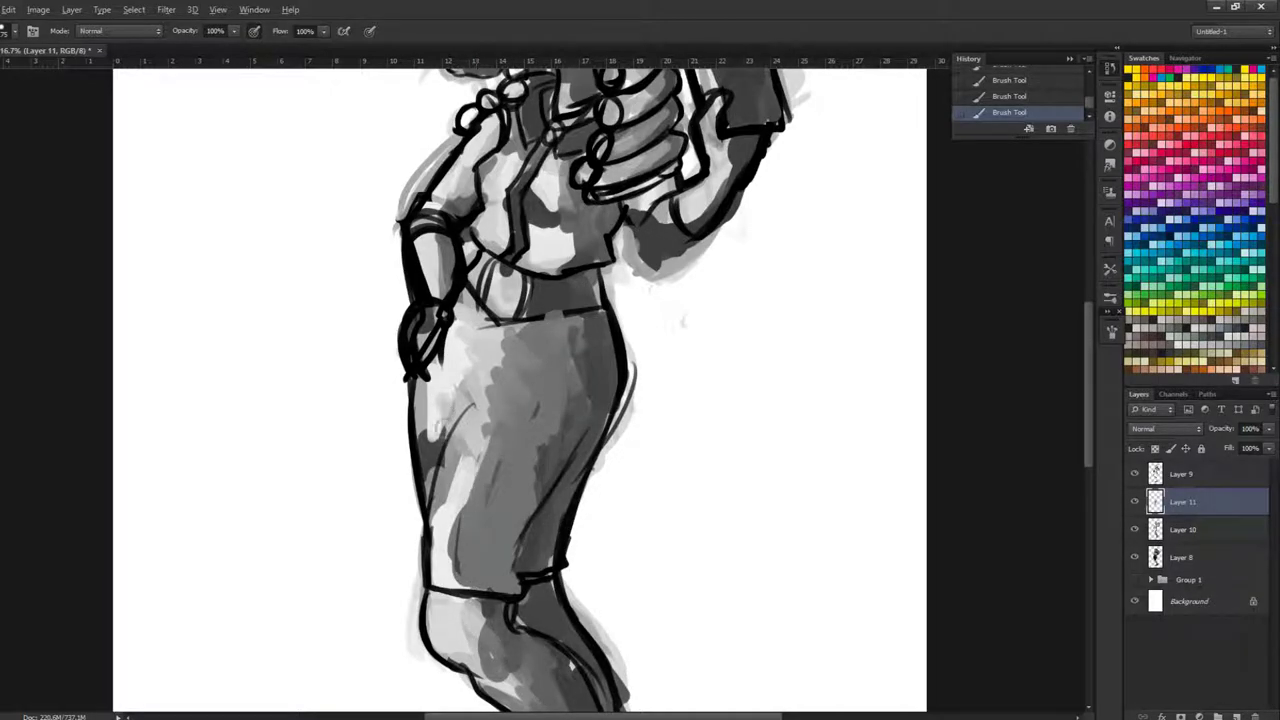
pyautogui.hotkey('ctrl', '-')
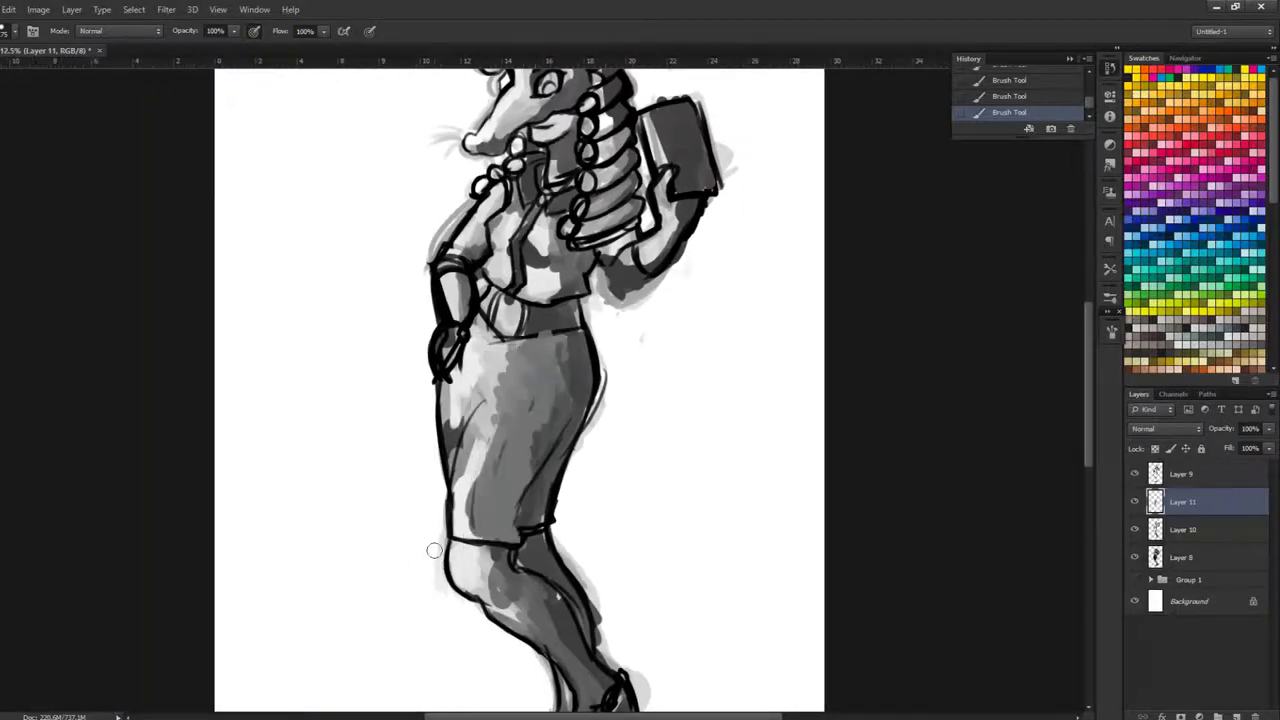
pyautogui.hotkey('ctrl', '-')
pyautogui.hotkey('ctrl', '-')
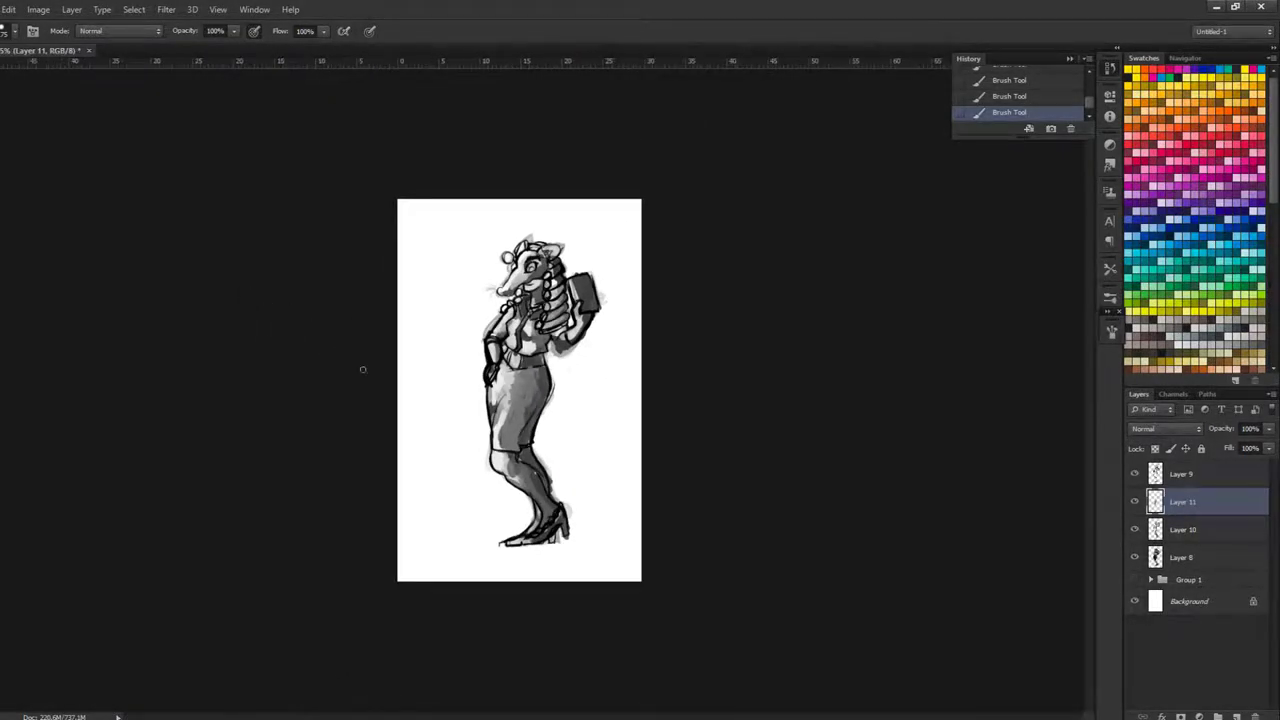
# Step: Paint mid grey shading over the leg below the skirt, keeping a narrow light strip along the shin
pyautogui.hotkey('ctrl', '+')
pyautogui.hotkey('ctrl', '+')
pyautogui.hotkey('ctrl', '+')
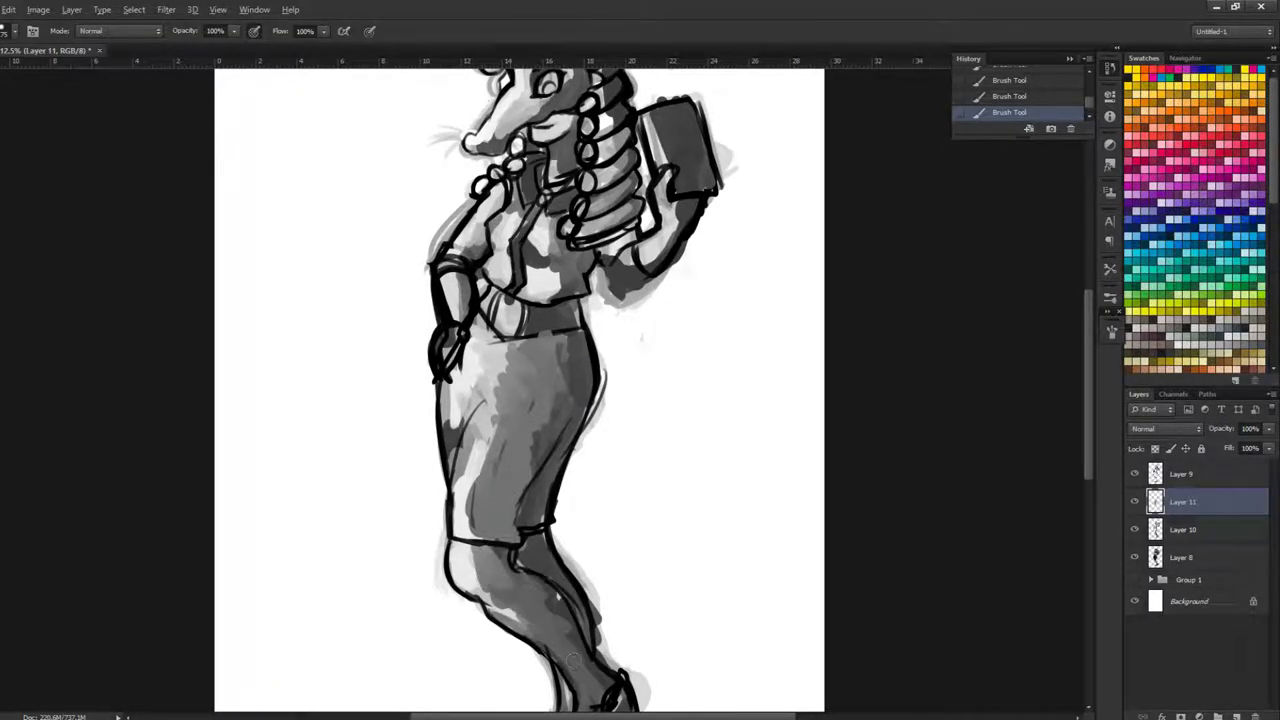
pyautogui.hotkey('ctrl', '-')
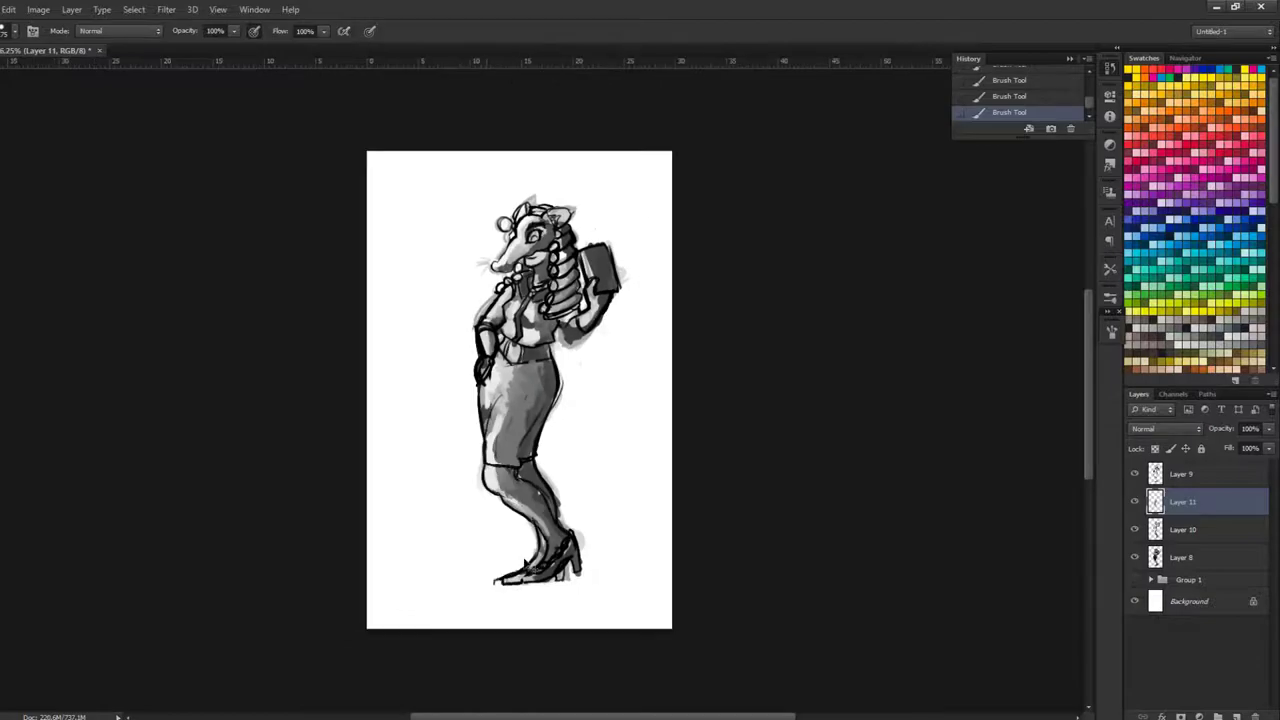
pyautogui.hotkey('ctrl', '-')
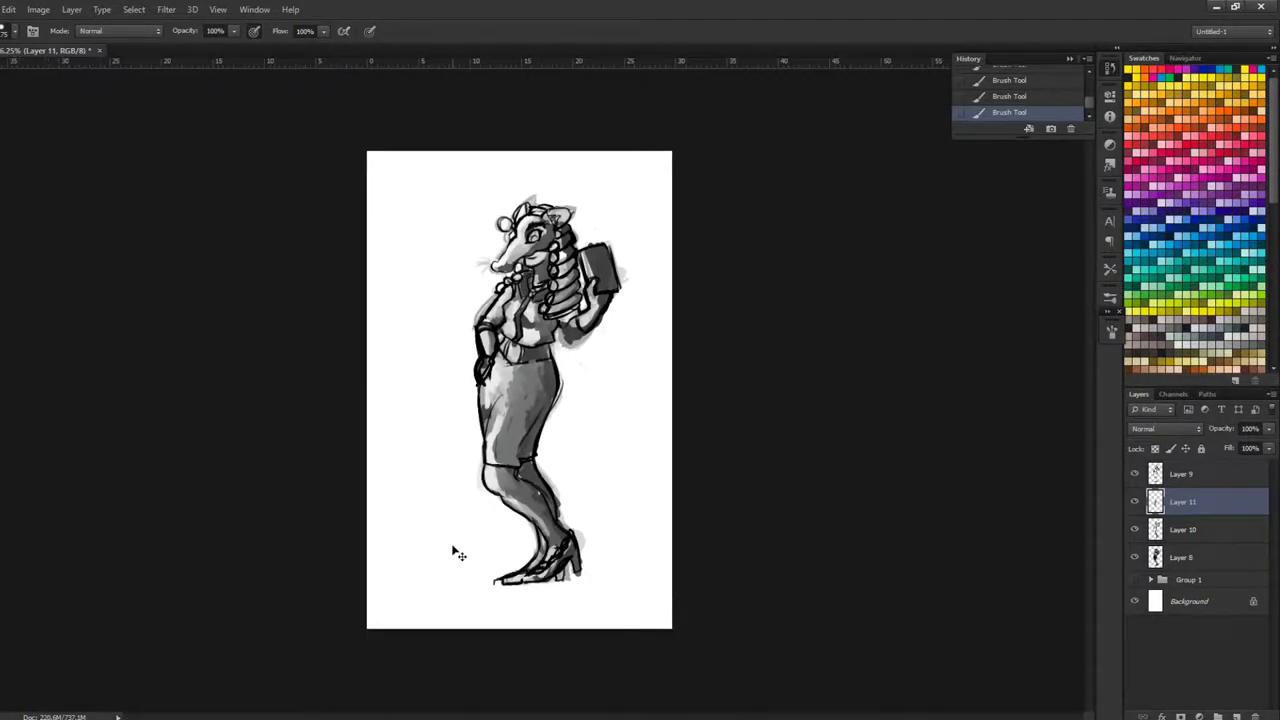
# Step: Examine the figure's shading from head to legs, both close up and as a whole
pyautogui.hotkey('ctrl', '+')
pyautogui.hotkey('ctrl', '+')
pyautogui.hotkey('ctrl', '+')
pyautogui.hotkey('ctrl', '+')
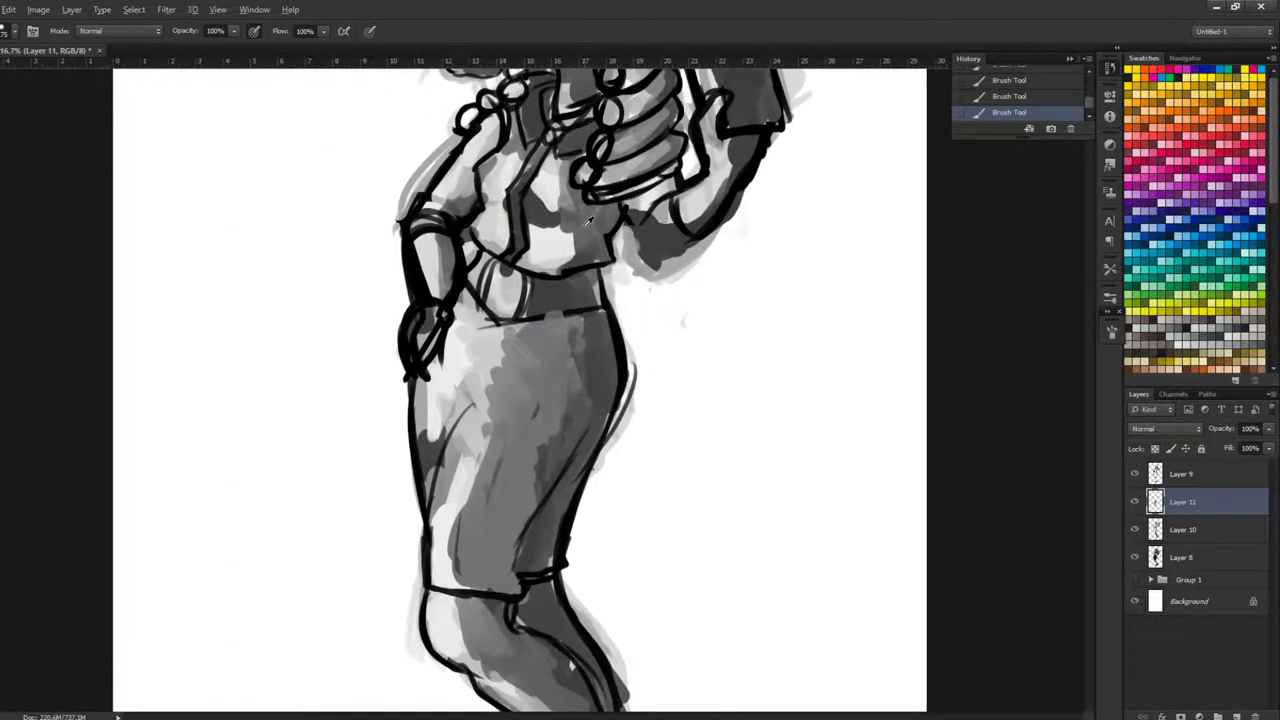
pyautogui.hotkey('ctrl', '-')
pyautogui.hotkey('ctrl', '-')
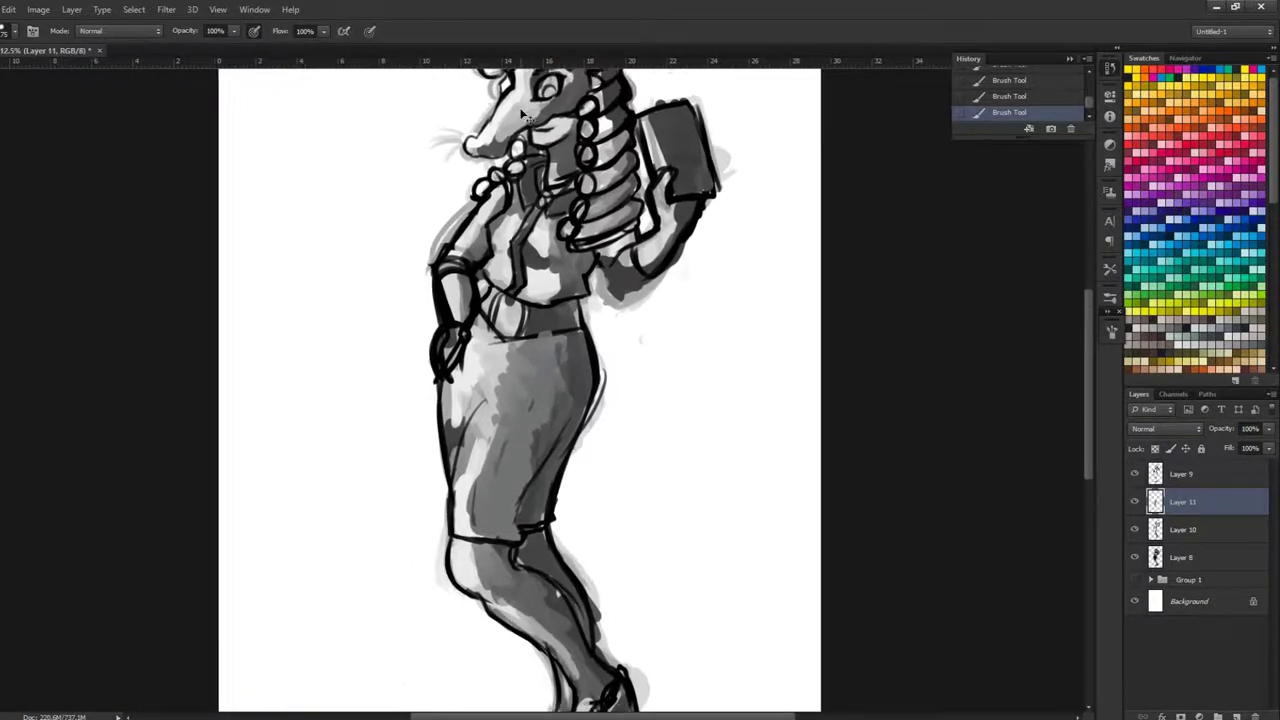
pyautogui.hotkey('ctrl', '-')
pyautogui.hotkey('ctrl', '-')
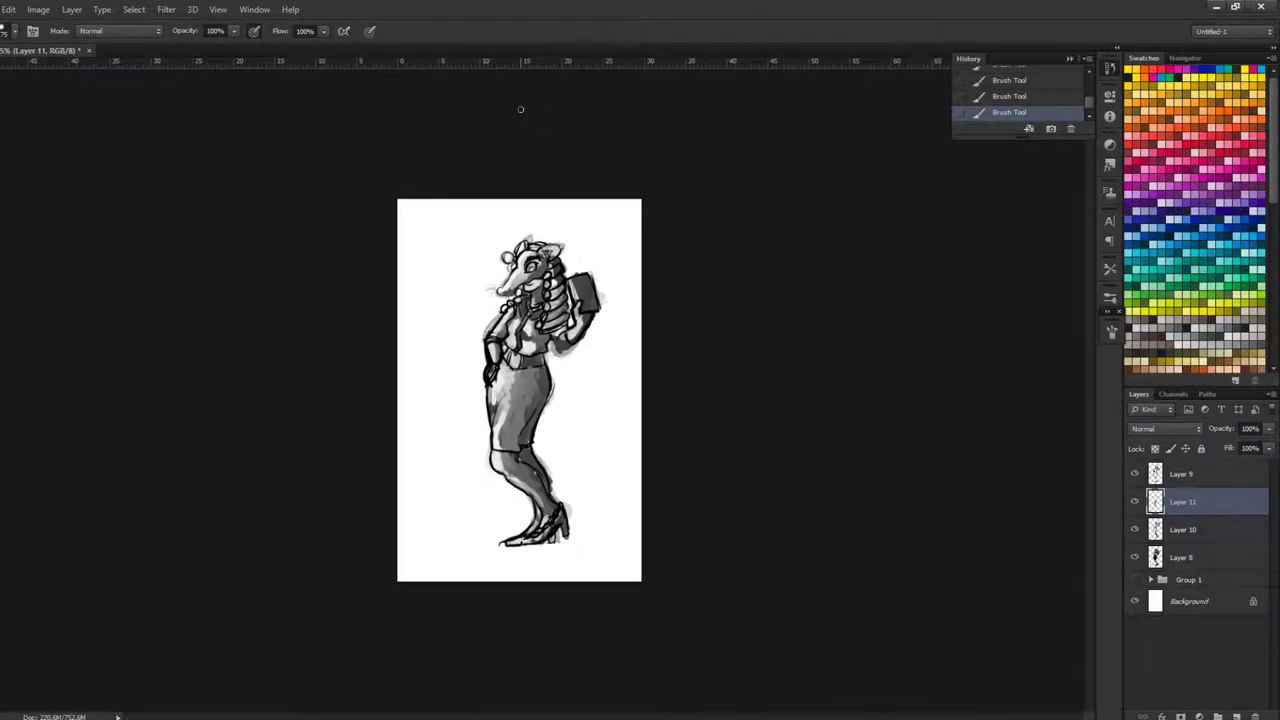
pyautogui.hotkey('ctrl', '+')
pyautogui.hotkey('ctrl', '+')
pyautogui.hotkey('ctrl', '+')
pyautogui.moveTo(520, 349); pyautogui.dragTo(535, 422)
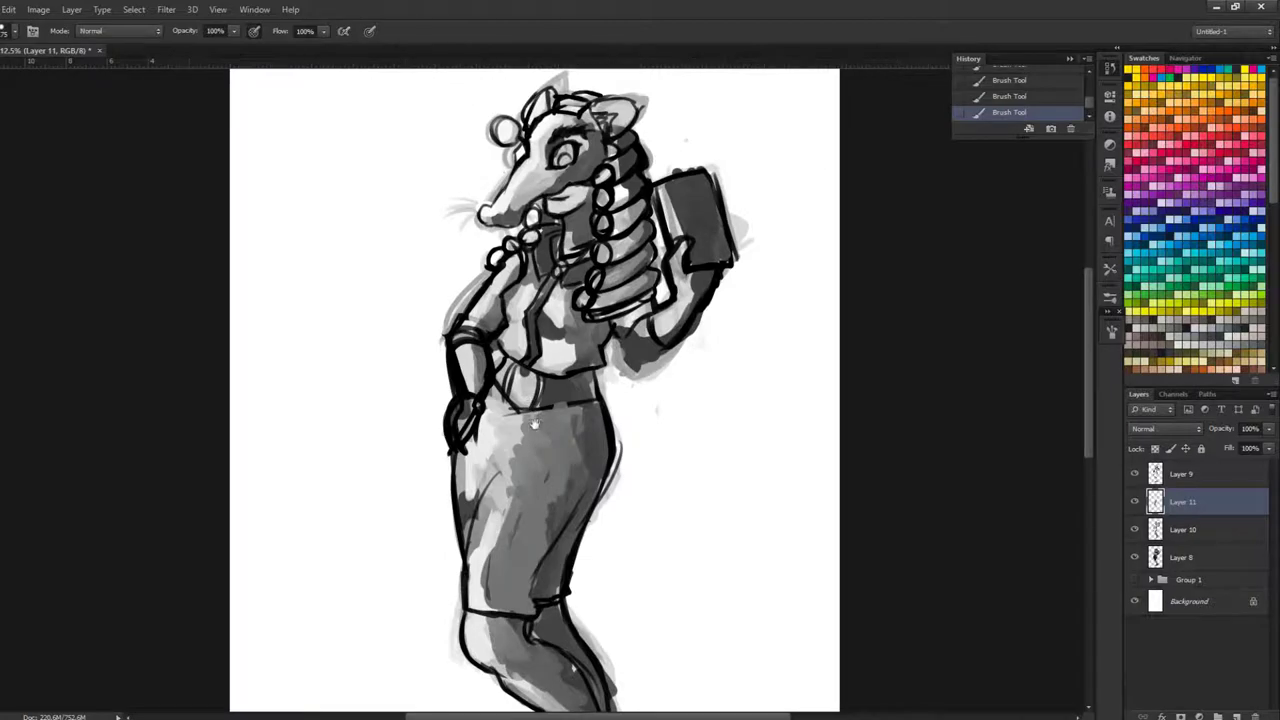
pyautogui.hotkey('ctrl', '+')
pyautogui.scroll(2, 530, 390)
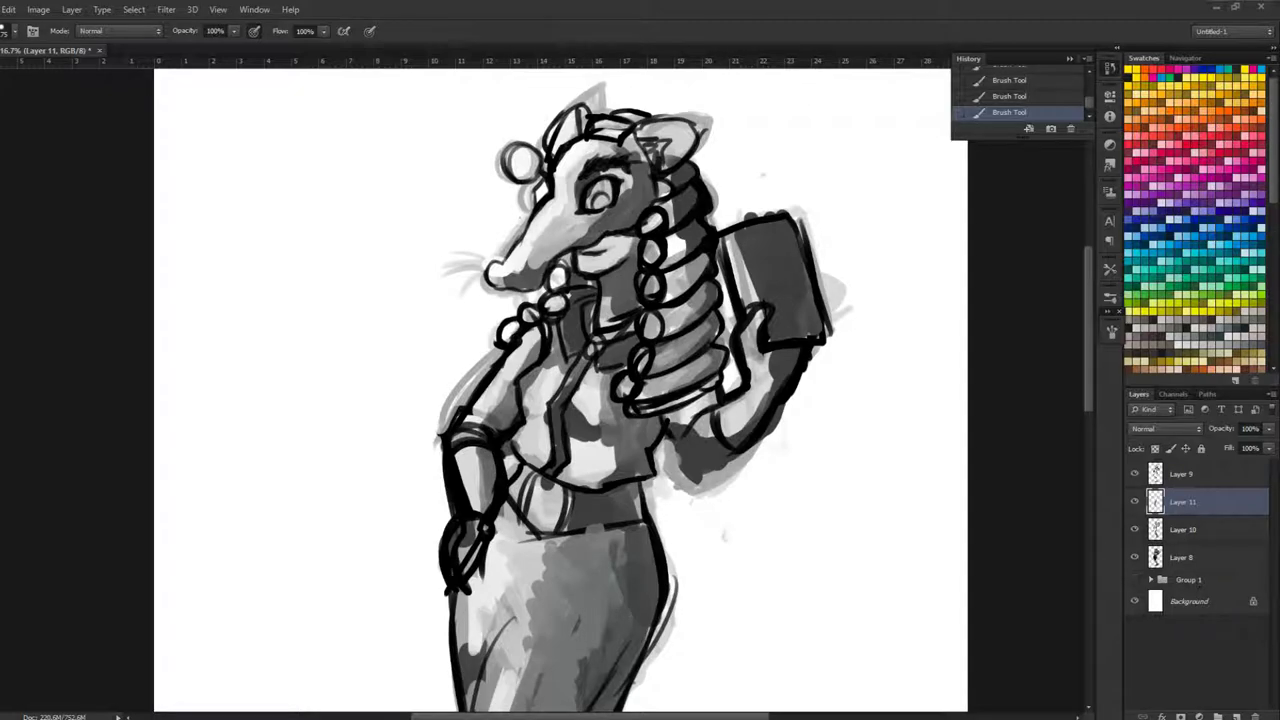
pyautogui.hotkey('ctrl', '-')
pyautogui.hotkey('ctrl', '-')
pyautogui.hotkey('ctrl', '-')
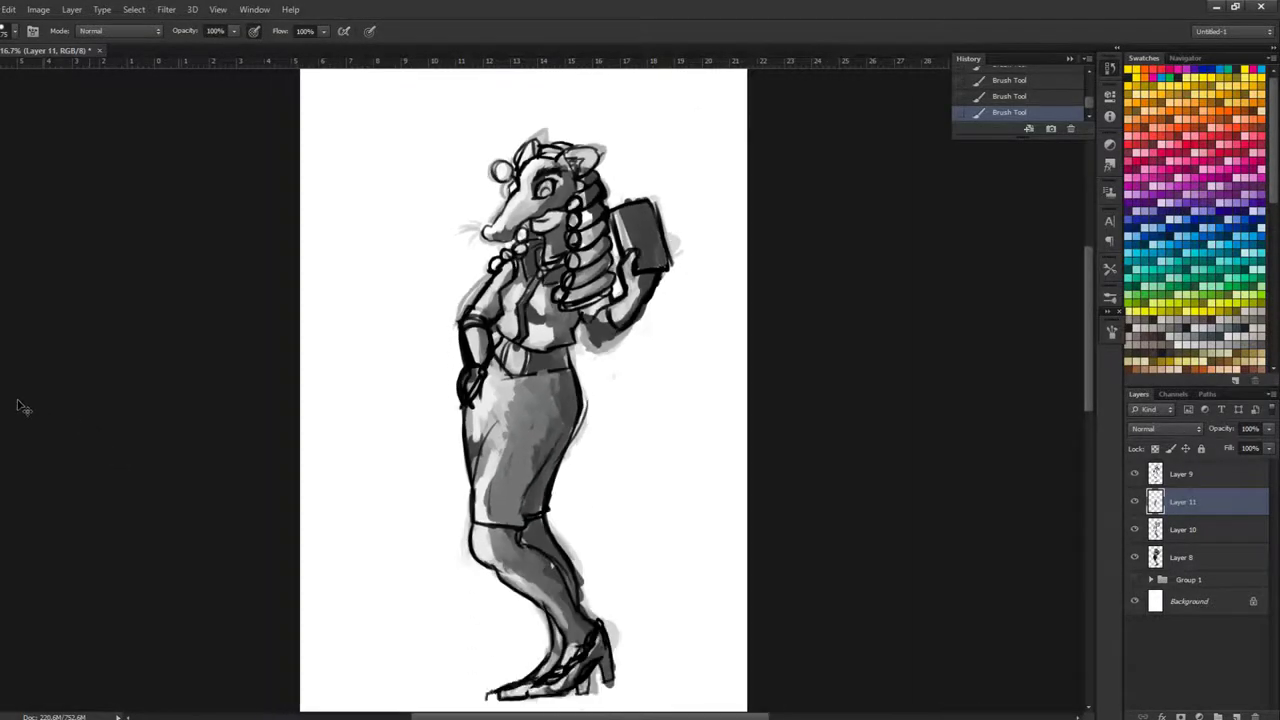
# Step: Blend the grey shading on the lower leg down towards the shoe
pyautogui.hotkey('ctrl', '+')
pyautogui.hotkey('ctrl', '+')
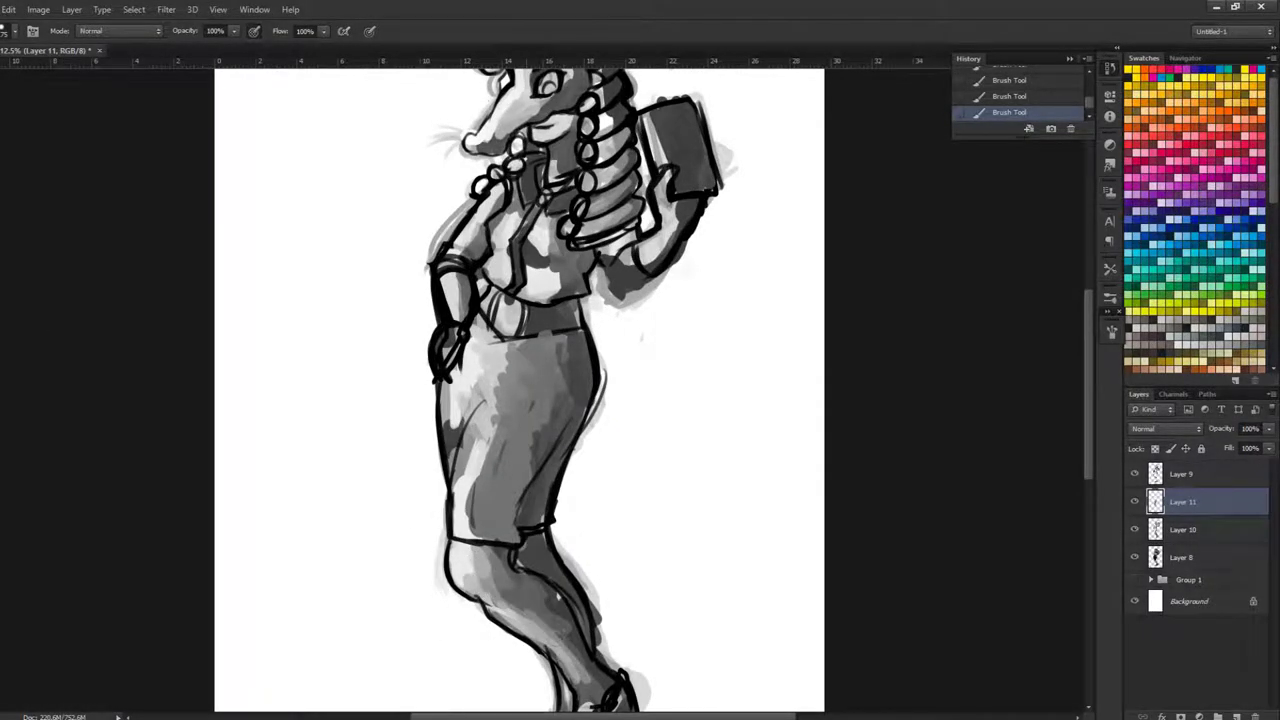
pyautogui.moveTo(533, 620); pyautogui.dragTo(499, 505)
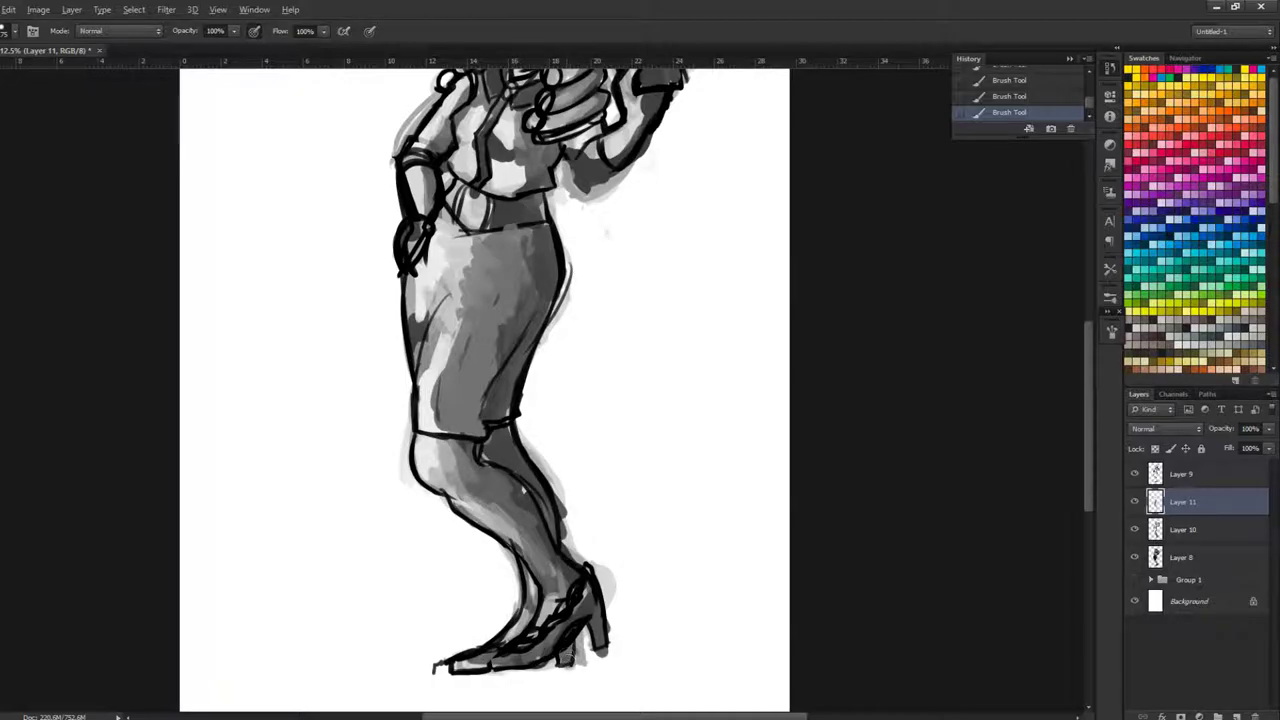
pyautogui.scroll(-2, 530, 562)
pyautogui.scroll(2, 462, 518)
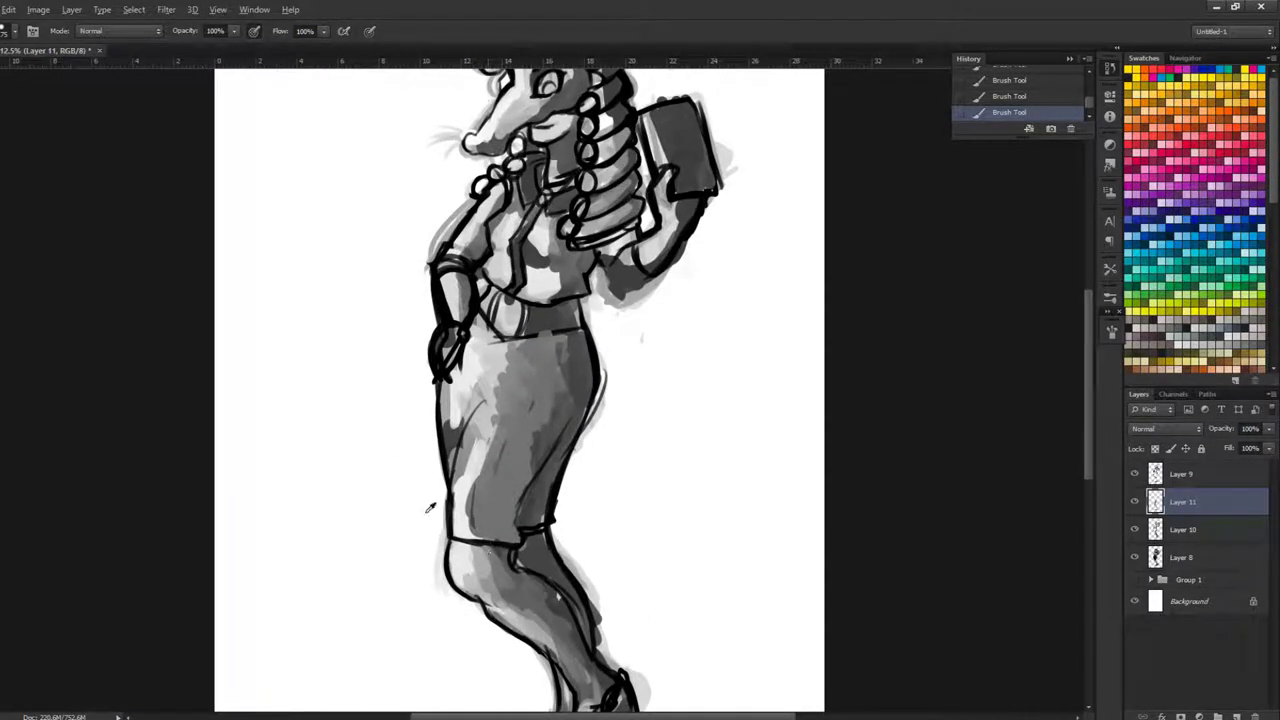
# Step: Paint light mid grey over the skirt's upper front and blend it into the highlight near the hem
pyautogui.moveTo(494, 367)
pyautogui.mouseDown()
pyautogui.moveTo(494, 416)
pyautogui.moveTo(511, 367)
pyautogui.moveTo(542, 351)
pyautogui.moveTo(499, 370)
pyautogui.moveTo(517, 404)
pyautogui.moveTo(465, 405)
pyautogui.moveTo(474, 441)
pyautogui.mouseUp()
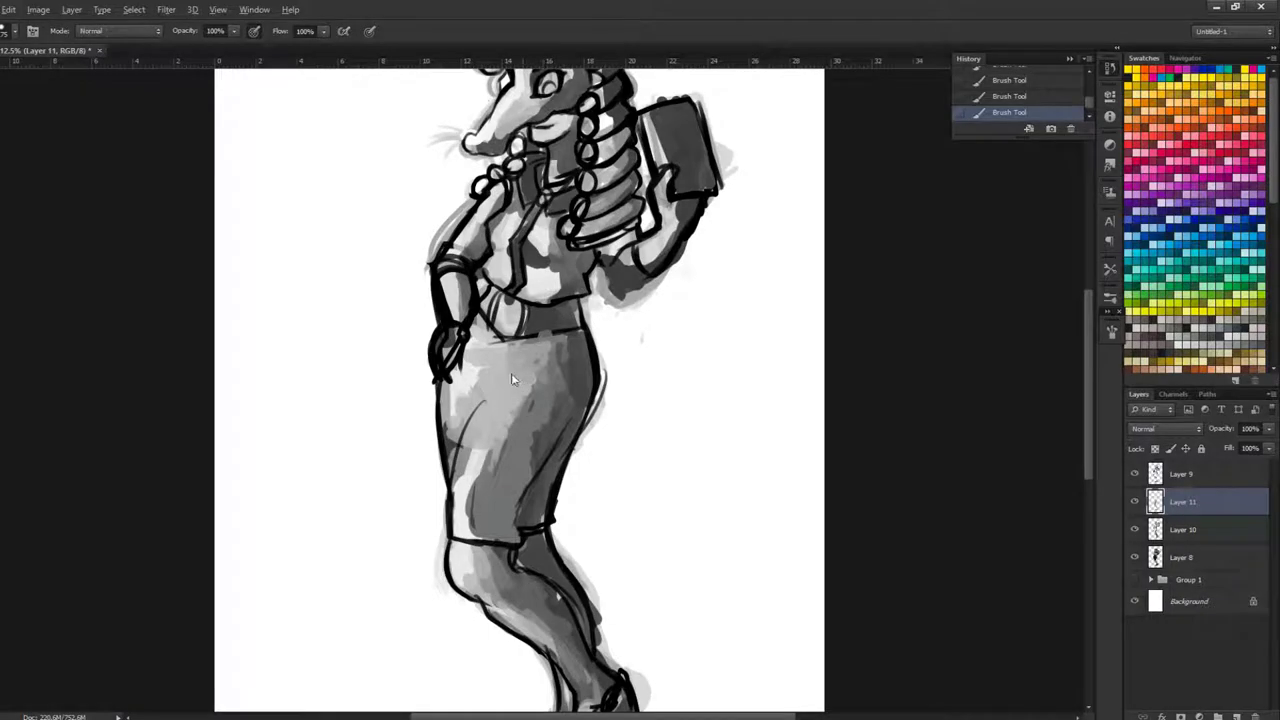
pyautogui.moveTo(510, 402); pyautogui.dragTo(470, 522)
pyautogui.hotkey('ctrl', '-')
pyautogui.hotkey('ctrl', '-')
pyautogui.hotkey('ctrl', '-')
pyautogui.hotkey('ctrl', '-')
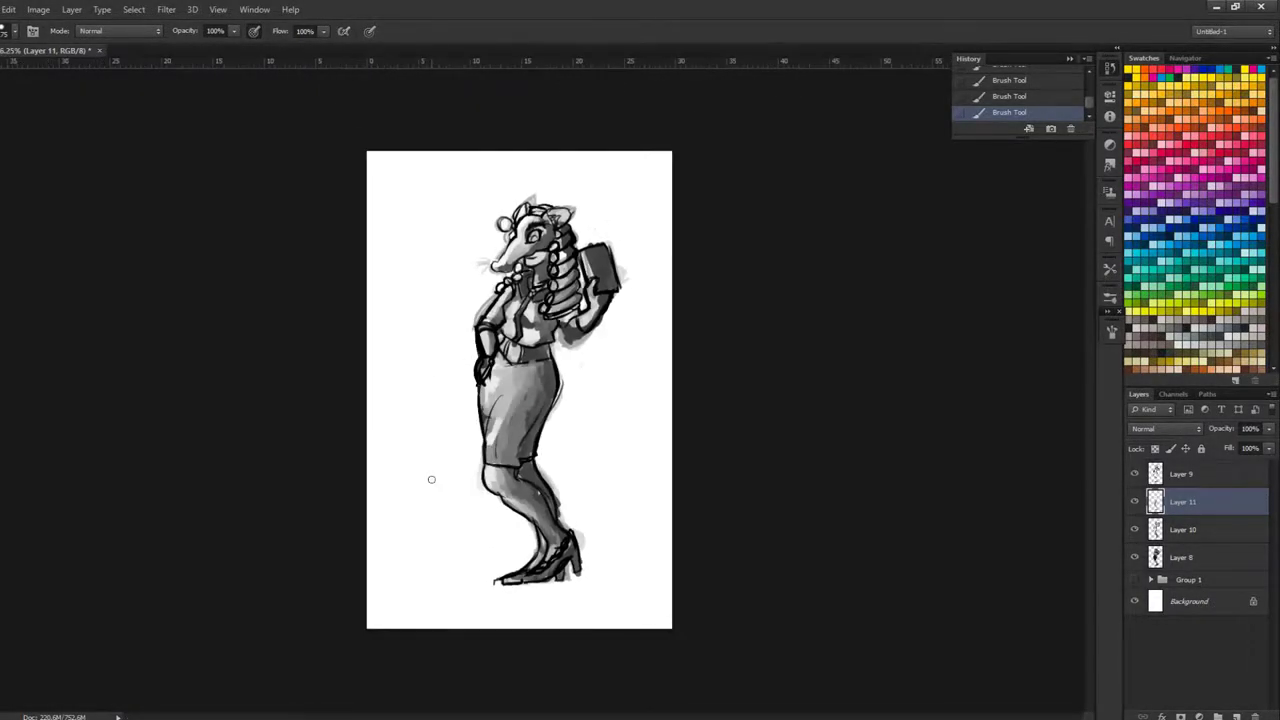
pyautogui.scroll(6, 431, 479)
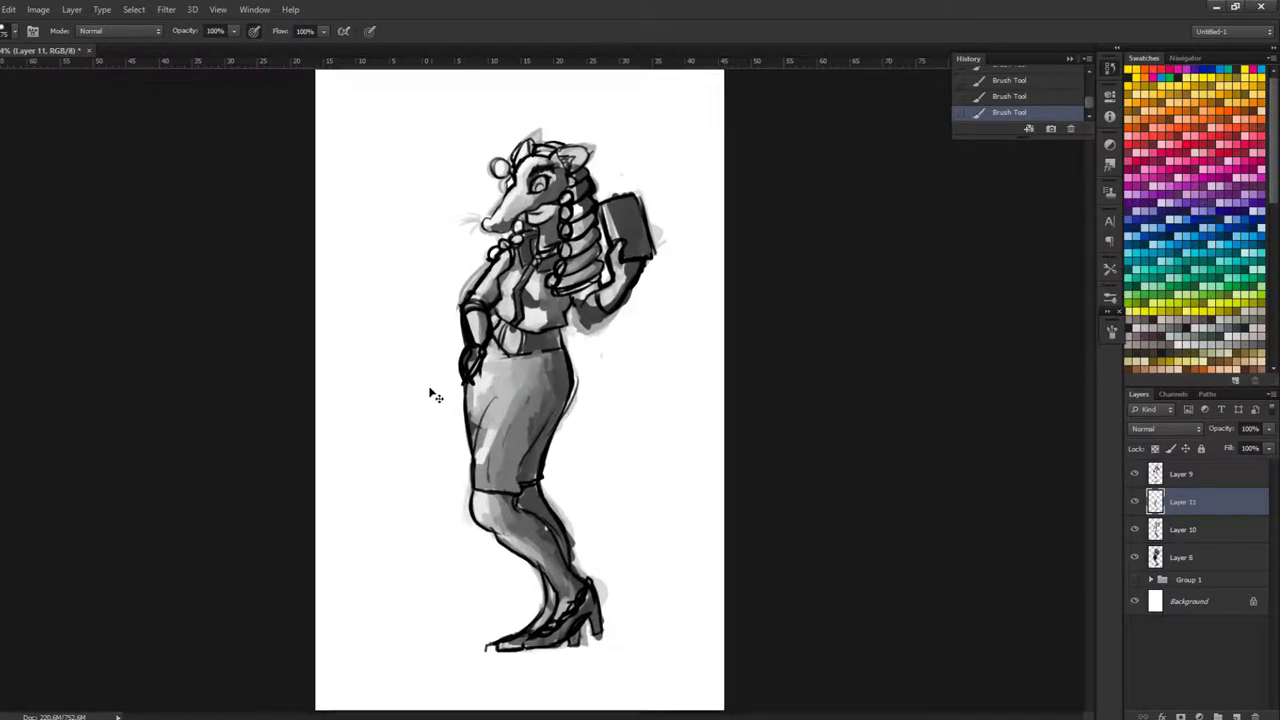
# Step: Paint mid grey over the light patches on the skirt's upper front, just below the waistband
pyautogui.keyDown('alt'); pyautogui.click(430, 451); pyautogui.keyUp('alt')
pyautogui.moveTo(430, 500); pyautogui.dragTo(470, 370)
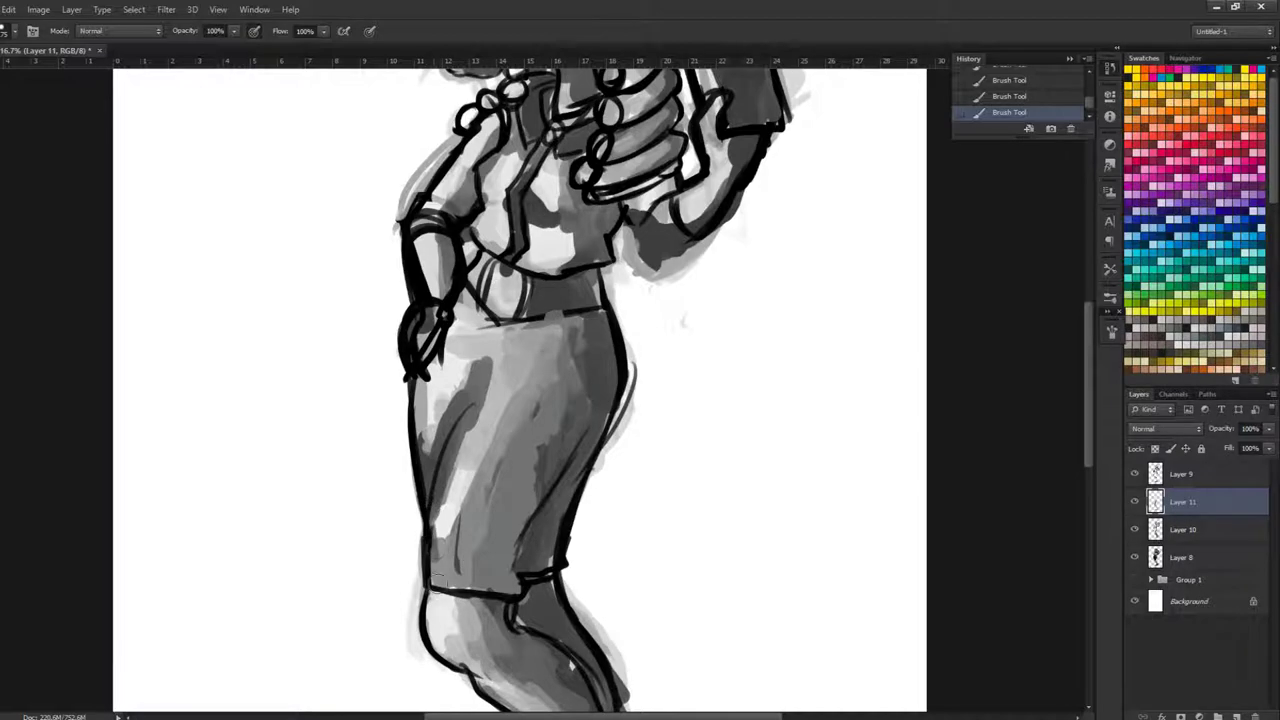
pyautogui.scroll(-2, 409, 510)
pyautogui.scroll(-2, 409, 512)
pyautogui.scroll(2, 409, 512)
pyautogui.scroll(1, 409, 512)
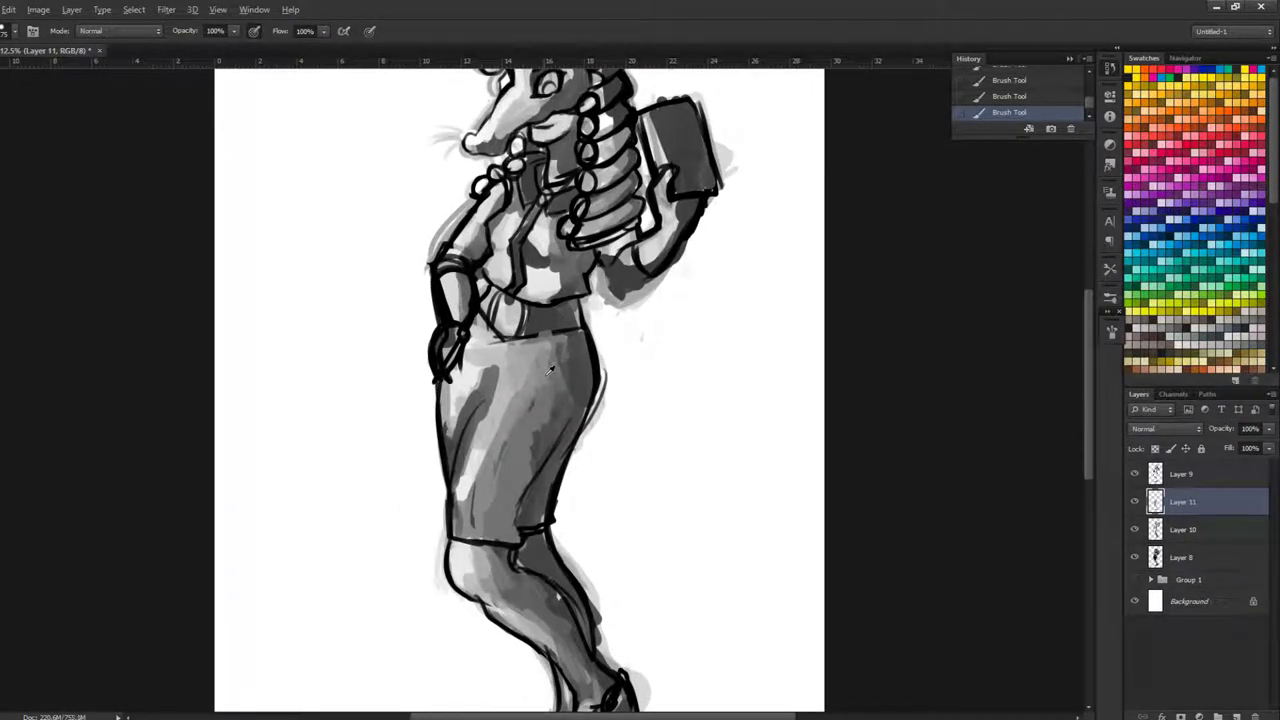
pyautogui.moveTo(519, 362); pyautogui.dragTo(500, 440)
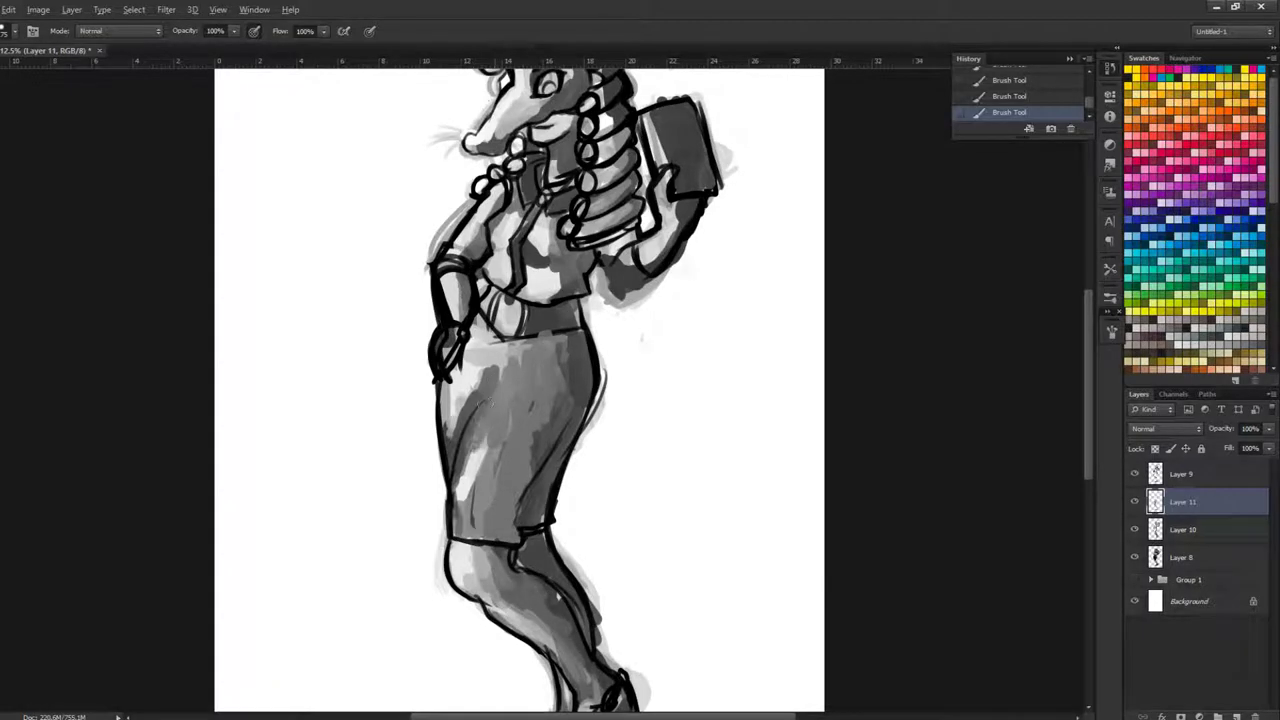
pyautogui.scroll(-2, 423, 425)
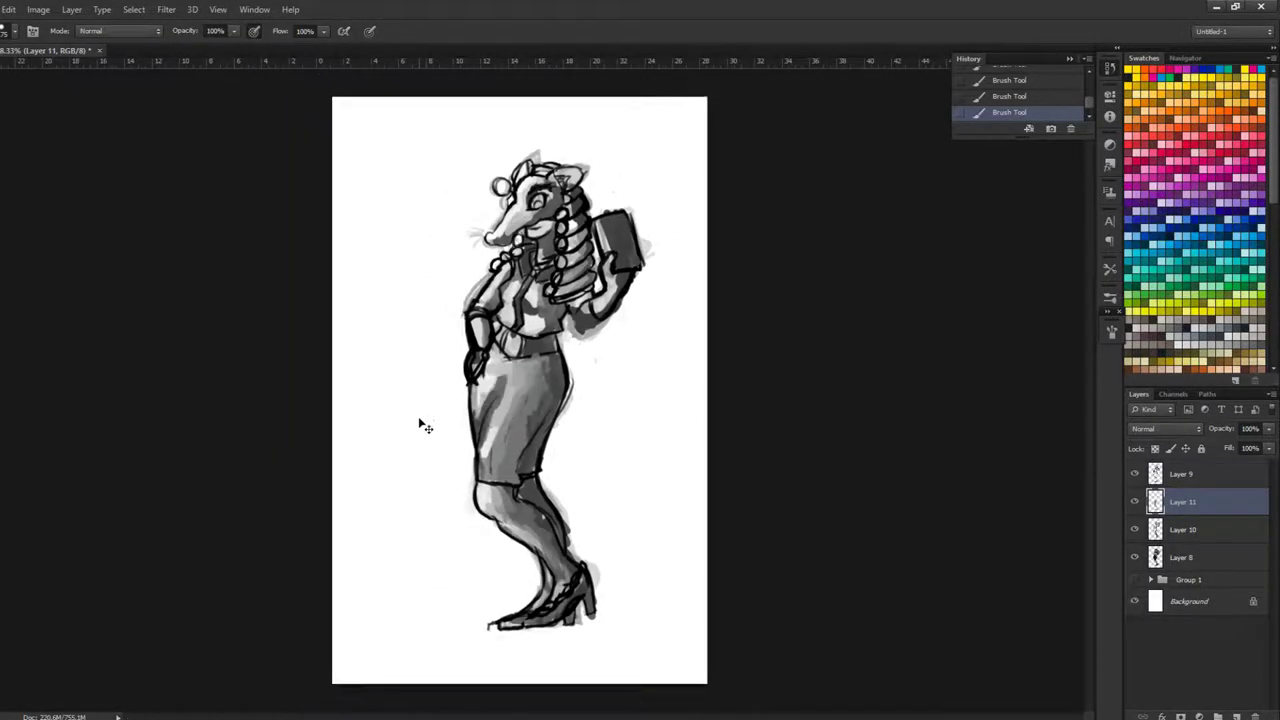
# Step: Paint bright highlights on the round beads running along the edge of the hair braid
pyautogui.hotkey('ctrl', '+')
pyautogui.hotkey('ctrl', '+')
pyautogui.hotkey('ctrl', '+')
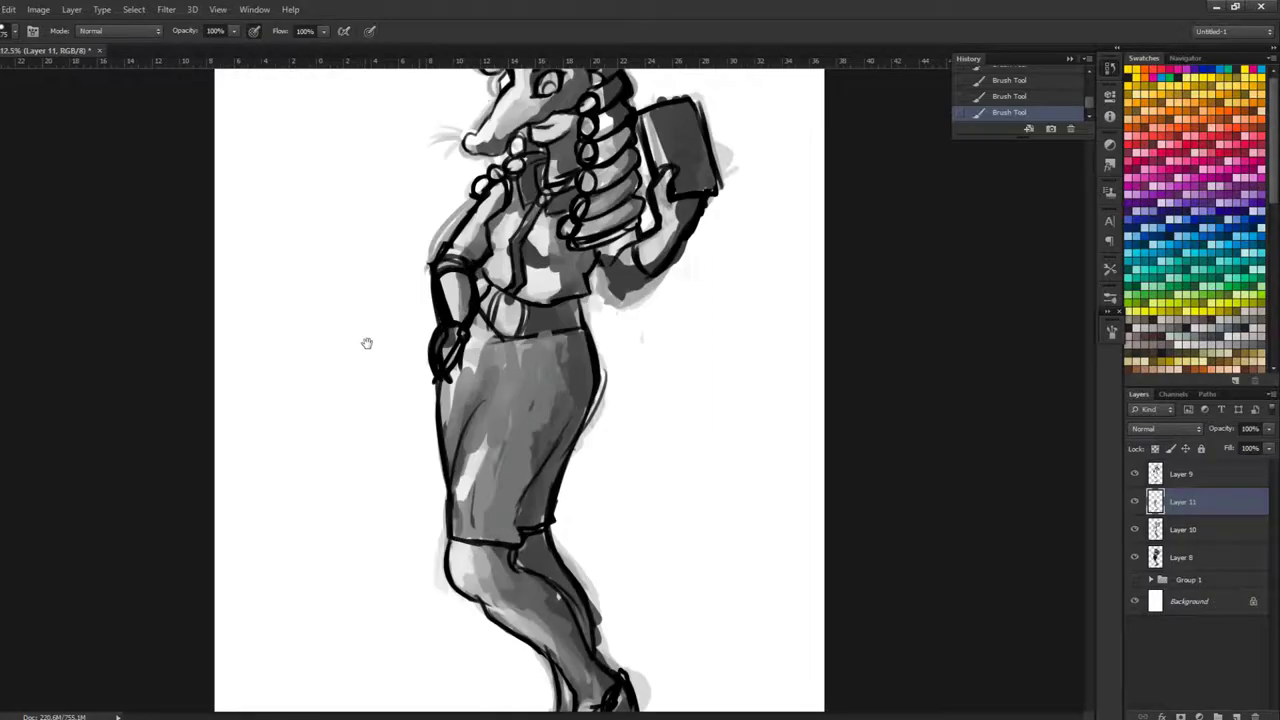
pyautogui.moveTo(363, 337); pyautogui.dragTo(367, 369)
pyautogui.hotkey('ctrl', '+')
pyautogui.scroll(-1, 340, 397)
pyautogui.scroll(3, 366, 300)
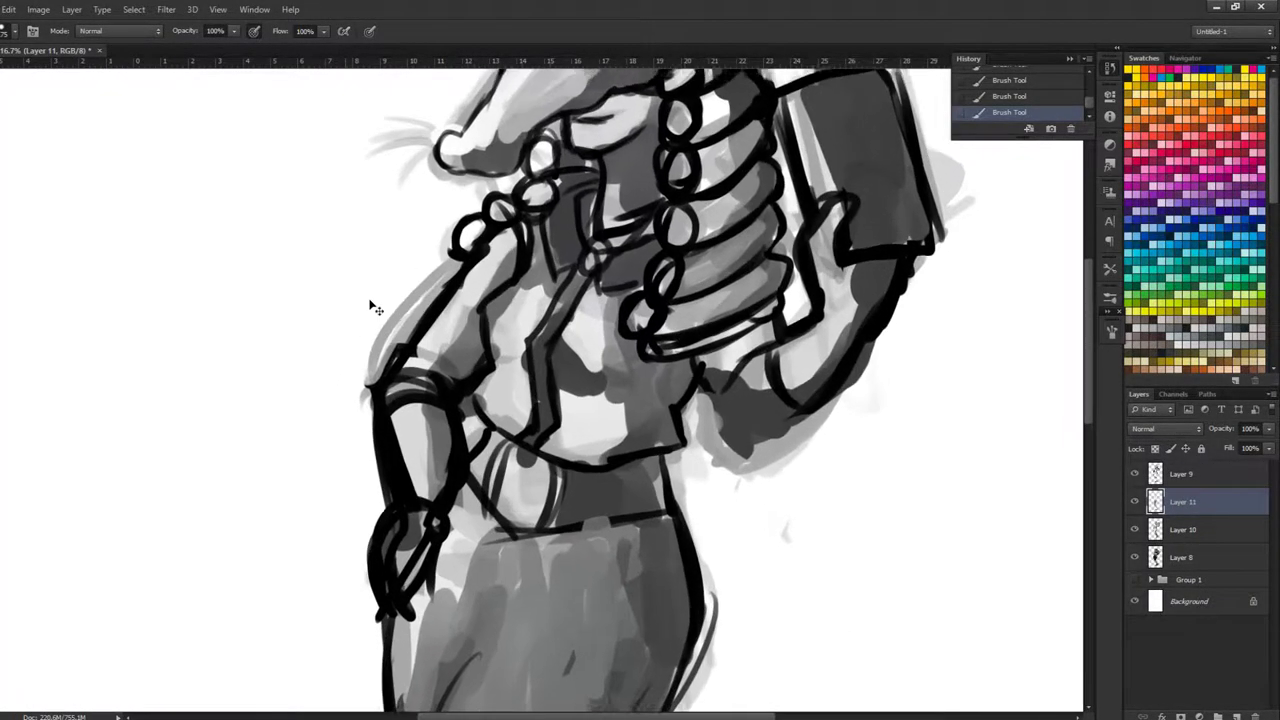
pyautogui.moveTo(676, 230); pyautogui.dragTo(672, 246)
pyautogui.moveTo(674, 294); pyautogui.dragTo(673, 284)
pyautogui.moveTo(663, 337); pyautogui.dragTo(674, 352)
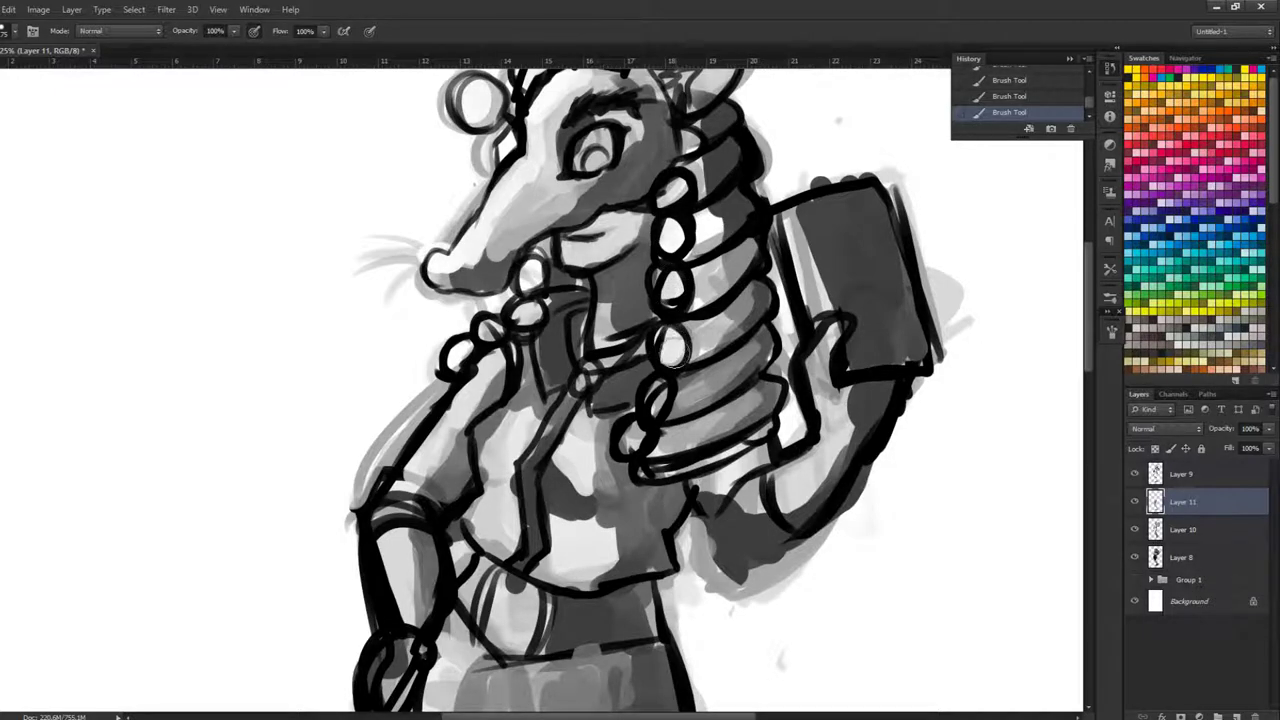
# Step: Darken the braid's coils with mid and dark grey, and shade the raised forearm beside it in mid grey
pyautogui.moveTo(722, 270)
pyautogui.mouseDown()
pyautogui.moveTo(666, 258)
pyautogui.moveTo(682, 192)
pyautogui.moveTo(724, 178)
pyautogui.moveTo(719, 236)
pyautogui.moveTo(704, 235)
pyautogui.moveTo(714, 243)
pyautogui.moveTo(711, 215)
pyautogui.moveTo(735, 213)
pyautogui.moveTo(712, 213)
pyautogui.moveTo(726, 268)
pyautogui.moveTo(719, 232)
pyautogui.moveTo(735, 326)
pyautogui.mouseUp()
pyautogui.keyDown('alt'); pyautogui.click(708, 230); pyautogui.keyUp('alt')
pyautogui.hotkey('ctrl', '-')
pyautogui.hotkey('ctrl', '-')
pyautogui.hotkey('ctrl', '-')
pyautogui.hotkey('ctrl', '-')
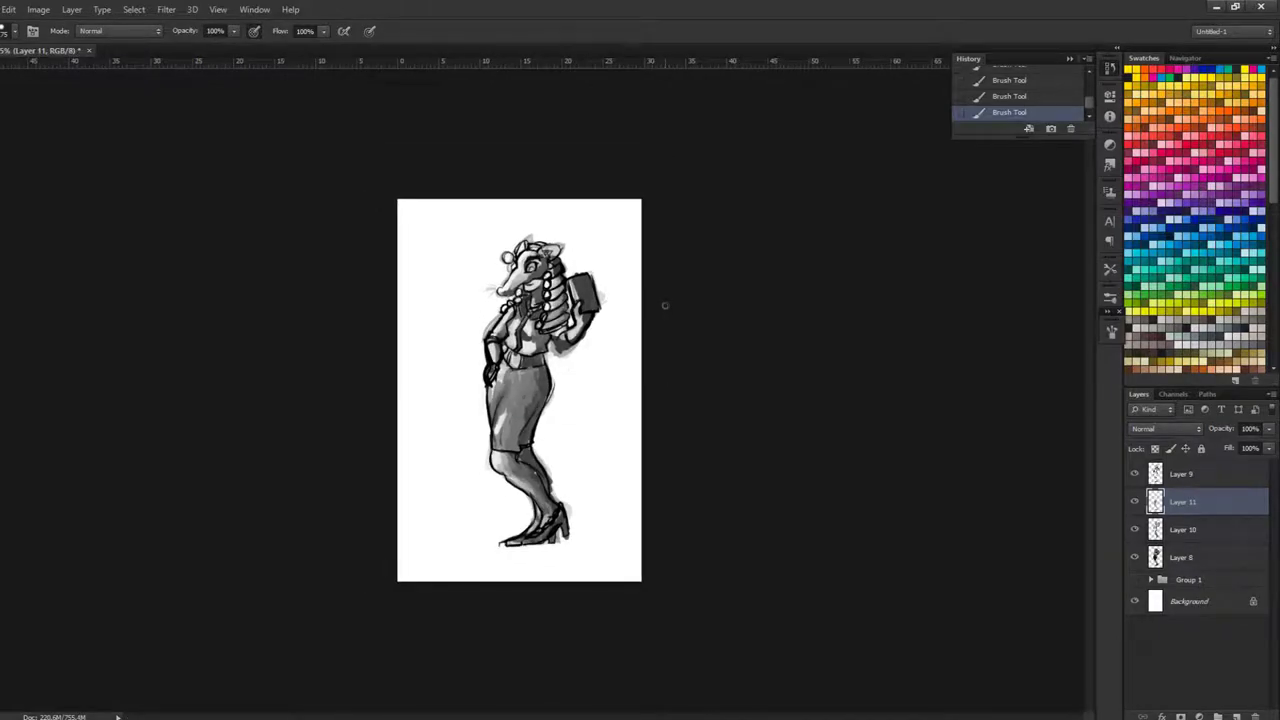
# Step: Examine the shading of the braid, raised arm and skirt up close and against the whole figure
pyautogui.hotkey('ctrl', '+')
pyautogui.hotkey('ctrl', '+')
pyautogui.hotkey('ctrl', '+')
pyautogui.moveTo(665, 307); pyautogui.dragTo(682, 529)
pyautogui.hotkey('ctrl', '+')
pyautogui.moveTo(662, 272)
pyautogui.mouseDown()
pyautogui.moveTo(678, 357)
pyautogui.moveTo(668, 452)
pyautogui.mouseUp()
pyautogui.hotkey('ctrl', '-')
pyautogui.hotkey('ctrl', '-')
pyautogui.hotkey('ctrl', '-')
pyautogui.hotkey('ctrl', '-')
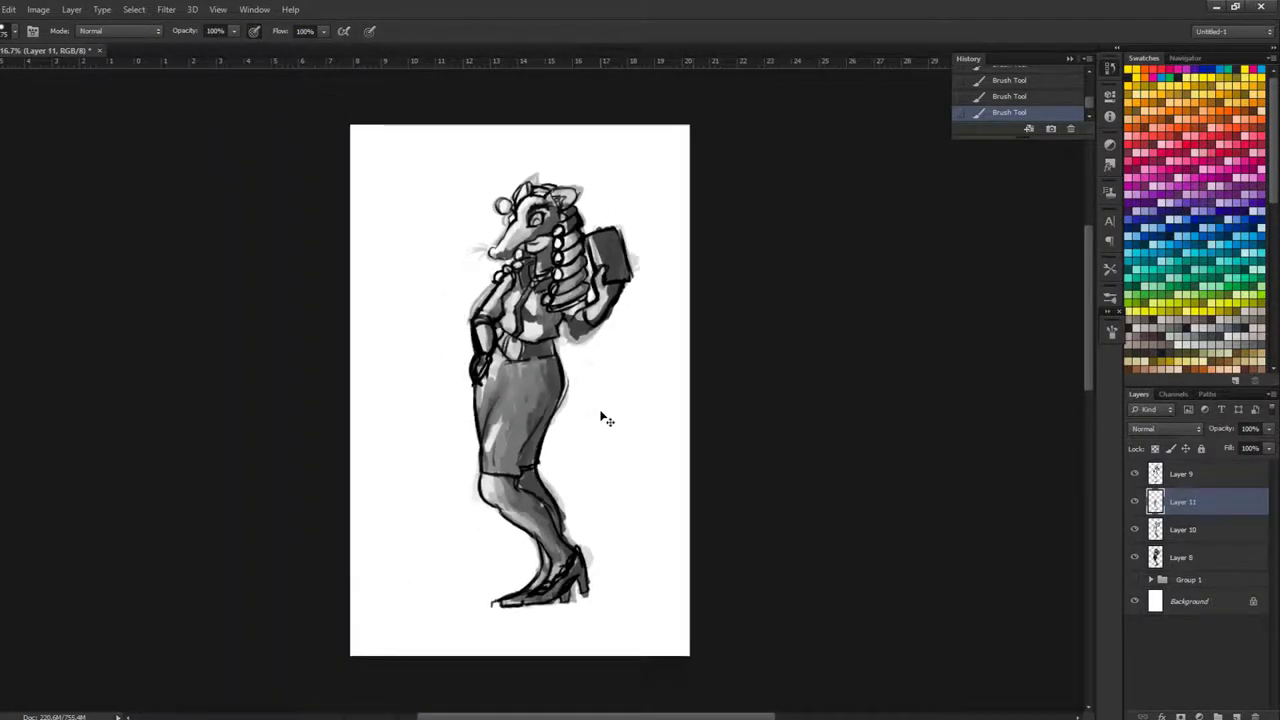
pyautogui.hotkey('ctrl', '+')
pyautogui.hotkey('ctrl', '+')
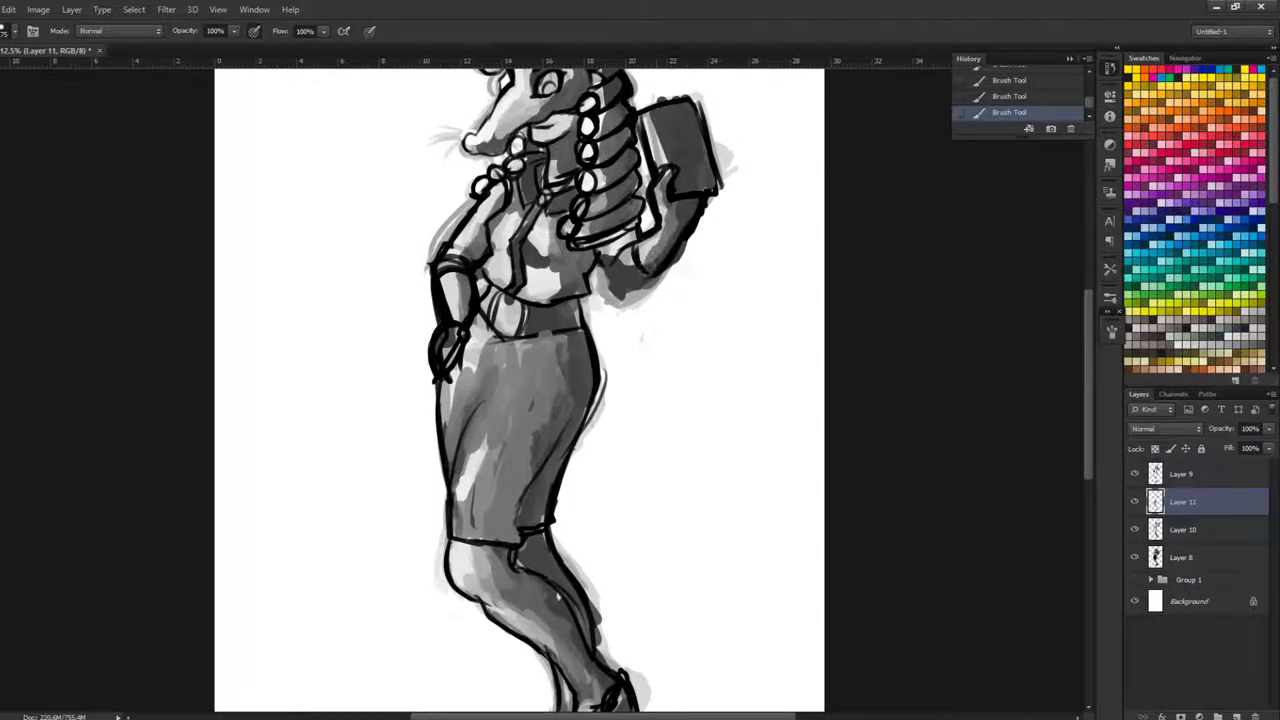
pyautogui.hotkey('ctrl', '-')
pyautogui.hotkey('ctrl', '-')
pyautogui.hotkey('ctrl', '-')
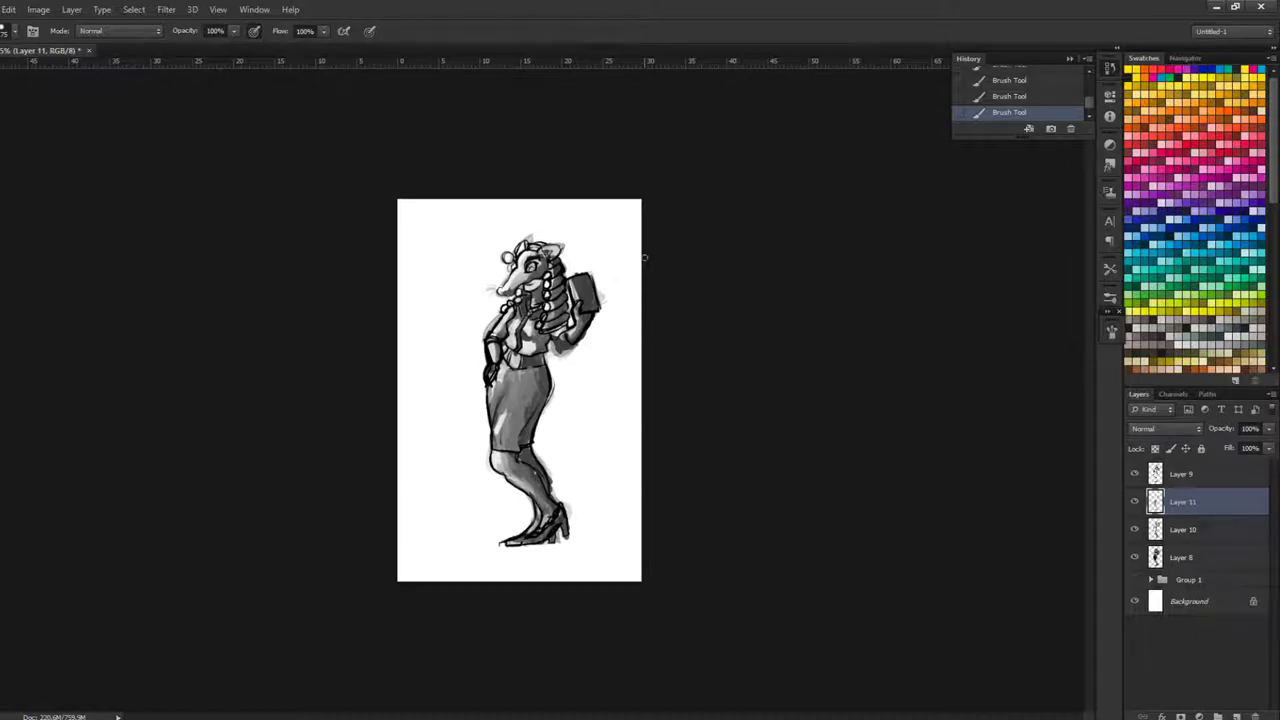
# Step: Blend mid grey shading across the skirt's folds from the back of the hip towards the front
pyautogui.hotkey('ctrl', '+')
pyautogui.hotkey('ctrl', '+')
pyautogui.hotkey('ctrl', '+')
pyautogui.hotkey('ctrl', '+')
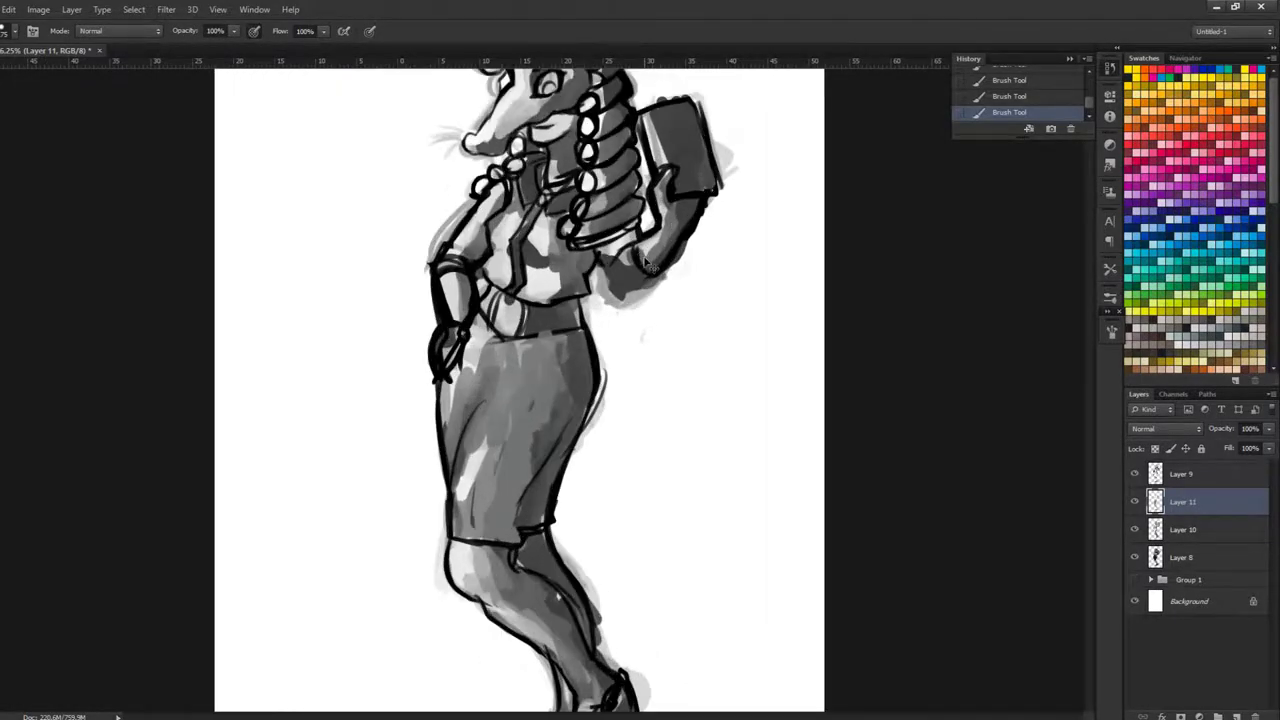
pyautogui.hotkey('ctrl', '+')
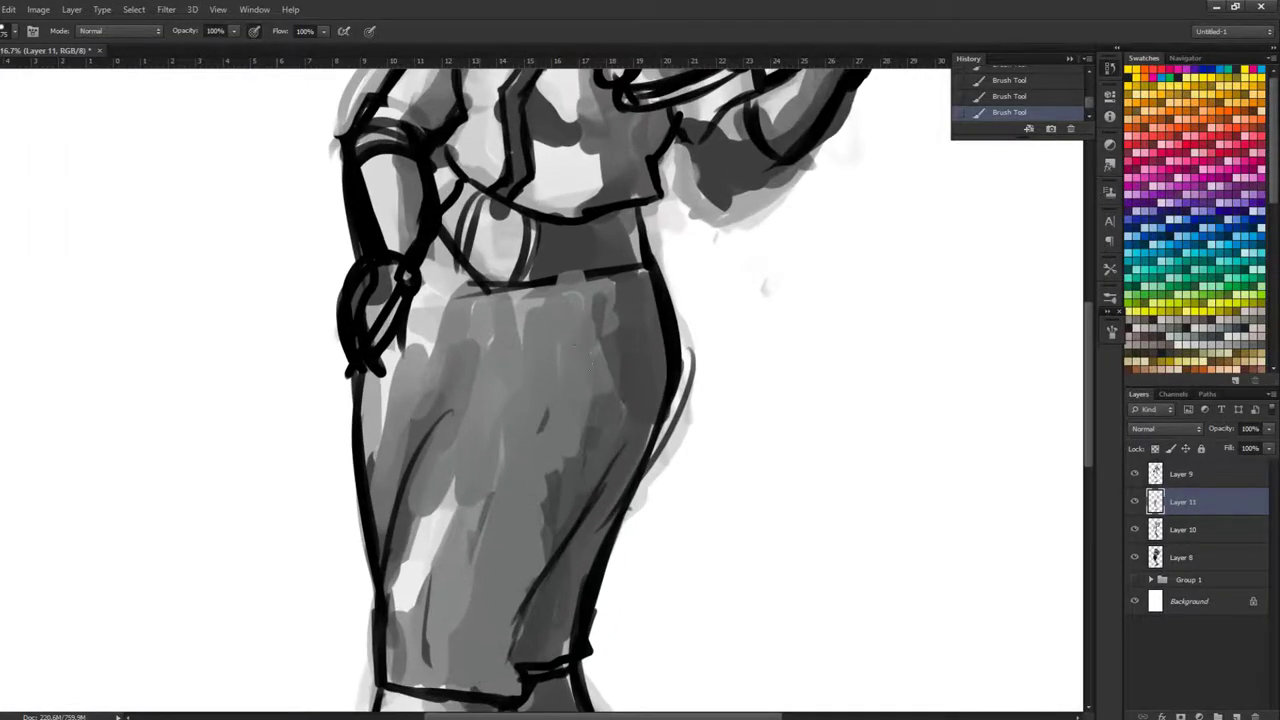
pyautogui.moveTo(604, 454)
pyautogui.mouseDown()
pyautogui.moveTo(618, 415)
pyautogui.moveTo(589, 478)
pyautogui.moveTo(578, 471)
pyautogui.moveTo(483, 580)
pyautogui.moveTo(495, 688)
pyautogui.moveTo(413, 668)
pyautogui.moveTo(345, 622)
pyautogui.mouseUp()
pyautogui.hotkey('ctrl', '-')
pyautogui.hotkey('ctrl', '-')
pyautogui.hotkey('ctrl', '-')
pyautogui.hotkey('ctrl', '-')
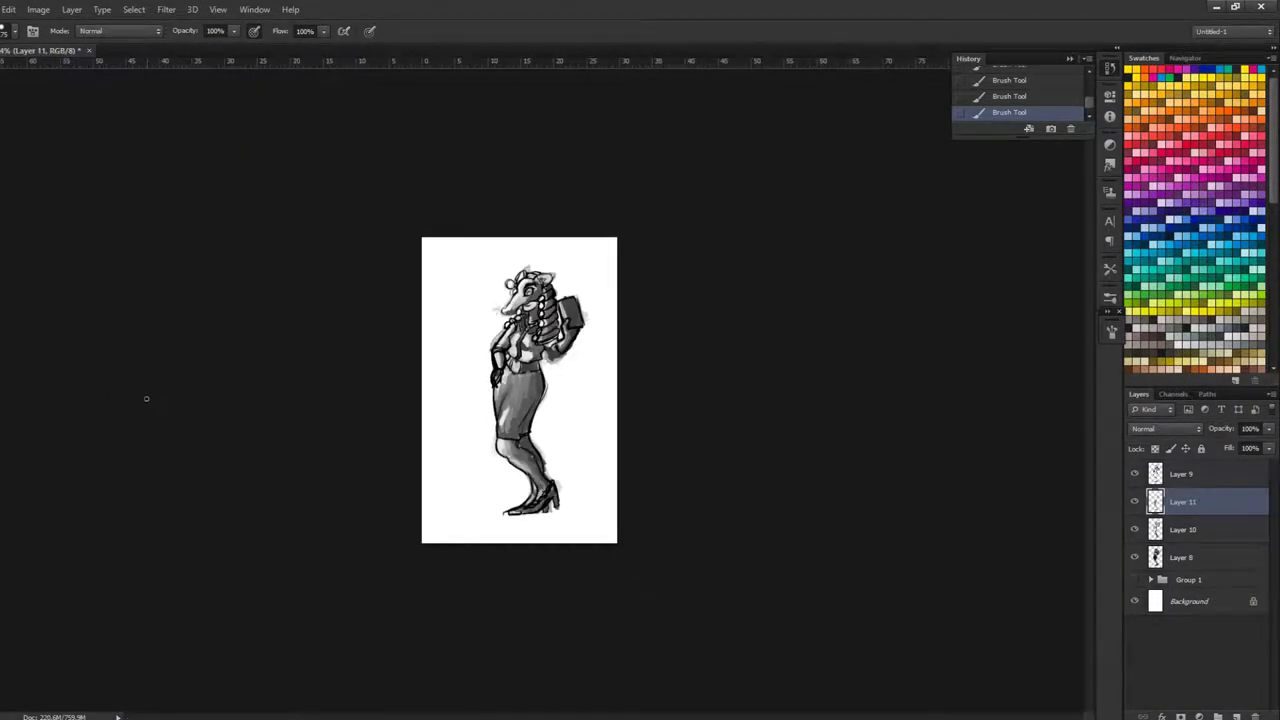
# Step: Touch up the grey shading on the lowered arm's forearm with a tone sampled from the painting
pyautogui.hotkey('ctrl', '+')
pyautogui.hotkey('ctrl', '+')
pyautogui.hotkey('ctrl', '+')
pyautogui.hotkey('ctrl', '+')
pyautogui.hotkey('ctrl', '+')
pyautogui.moveTo(260, 477); pyautogui.dragTo(286, 552)
pyautogui.click(286, 554)
pyautogui.hotkey('ctrl', '+')
pyautogui.click(478, 518)
pyautogui.keyDown('alt'); pyautogui.click(488, 544); pyautogui.keyUp('alt')
pyautogui.moveTo(483, 541); pyautogui.dragTo(470, 510)
pyautogui.hotkey('ctrl', '-')
pyautogui.hotkey('ctrl', '-')
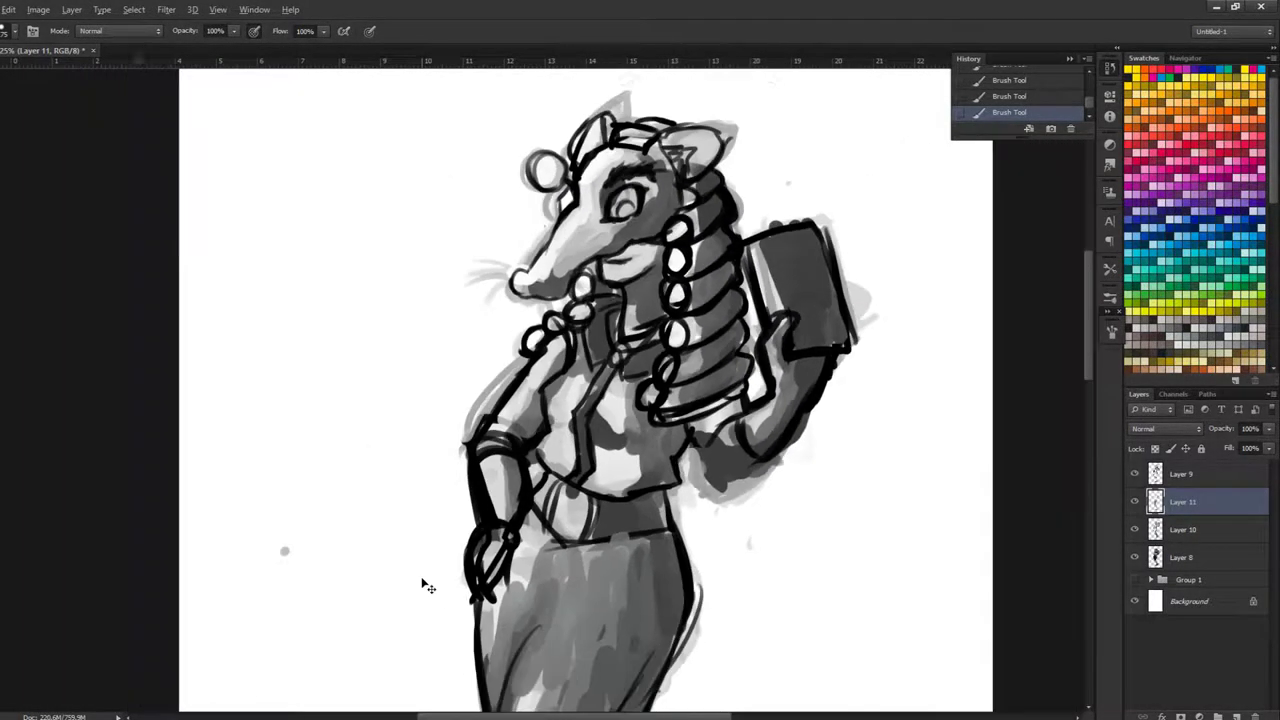
# Step: Sample greys from the skirt and paint a lighter tone below the waistband, blending the fold above the front highlight
pyautogui.hotkey('ctrl', '-')
pyautogui.hotkey('ctrl', '+')
pyautogui.hotkey('ctrl', '+')
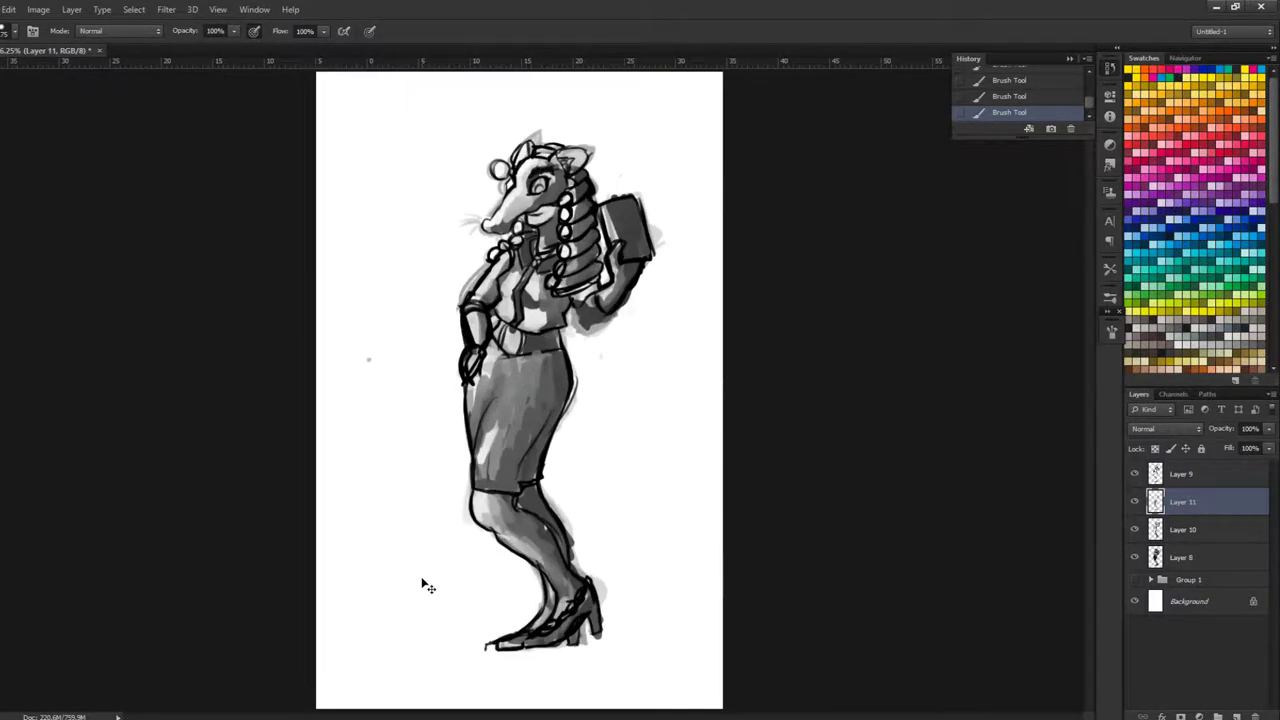
pyautogui.moveTo(518, 366)
pyautogui.mouseDown()
pyautogui.moveTo(506, 352)
pyautogui.moveTo(498, 388)
pyautogui.moveTo(485, 363)
pyautogui.mouseUp()
pyautogui.keyDown('alt'); pyautogui.click(542, 351); pyautogui.keyUp('alt')
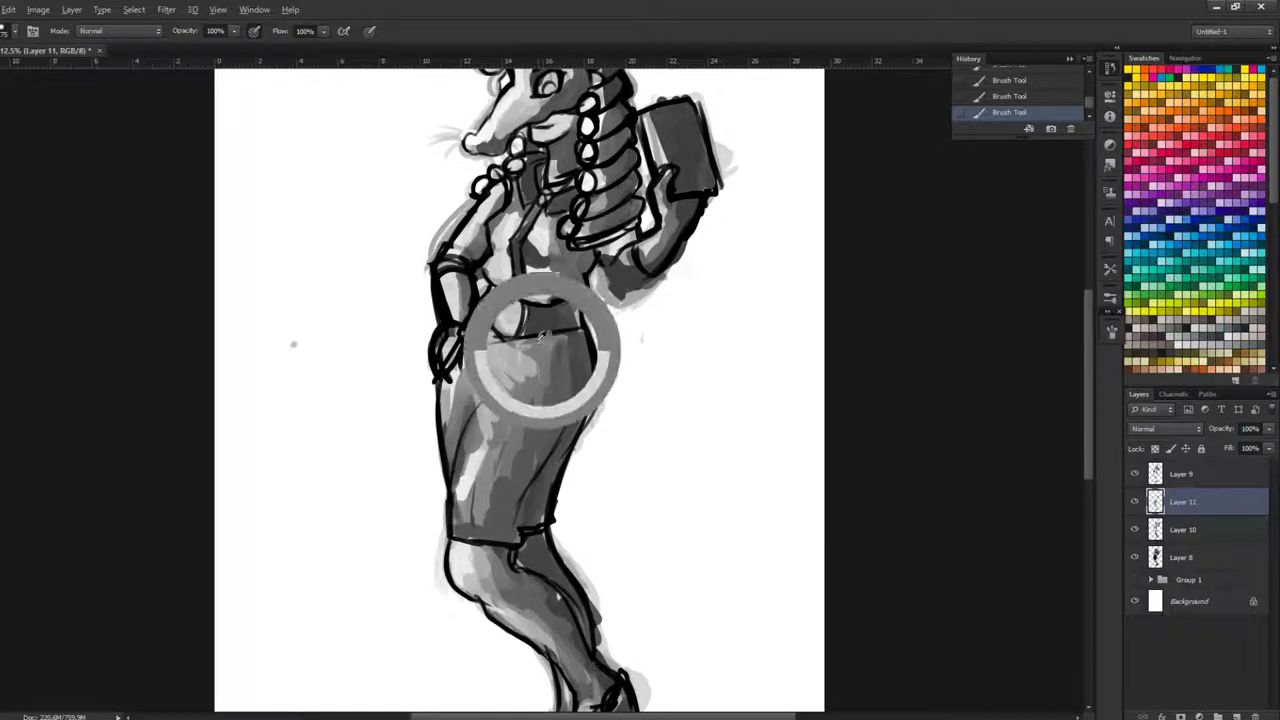
pyautogui.keyDown('alt'); pyautogui.click(463, 460); pyautogui.keyUp('alt')
pyautogui.moveTo(467, 458)
pyautogui.mouseDown()
pyautogui.moveTo(488, 386)
pyautogui.moveTo(468, 442)
pyautogui.mouseUp()
pyautogui.hotkey('ctrl', '-')
pyautogui.hotkey('ctrl', '-')
pyautogui.hotkey('ctrl', '-')
pyautogui.hotkey('ctrl', '-')
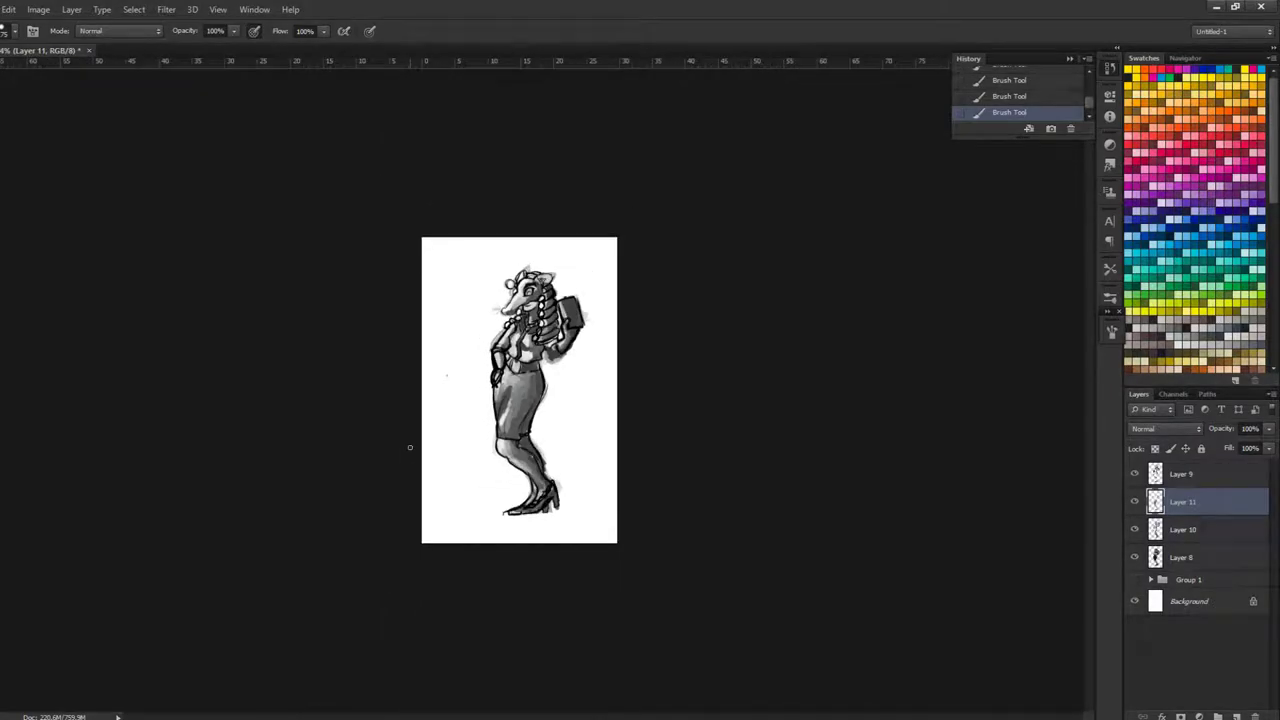
# Step: Paint grey mid-tones along the snout and around the eye, using a tone sampled from the face
pyautogui.hotkey('ctrl', '+')
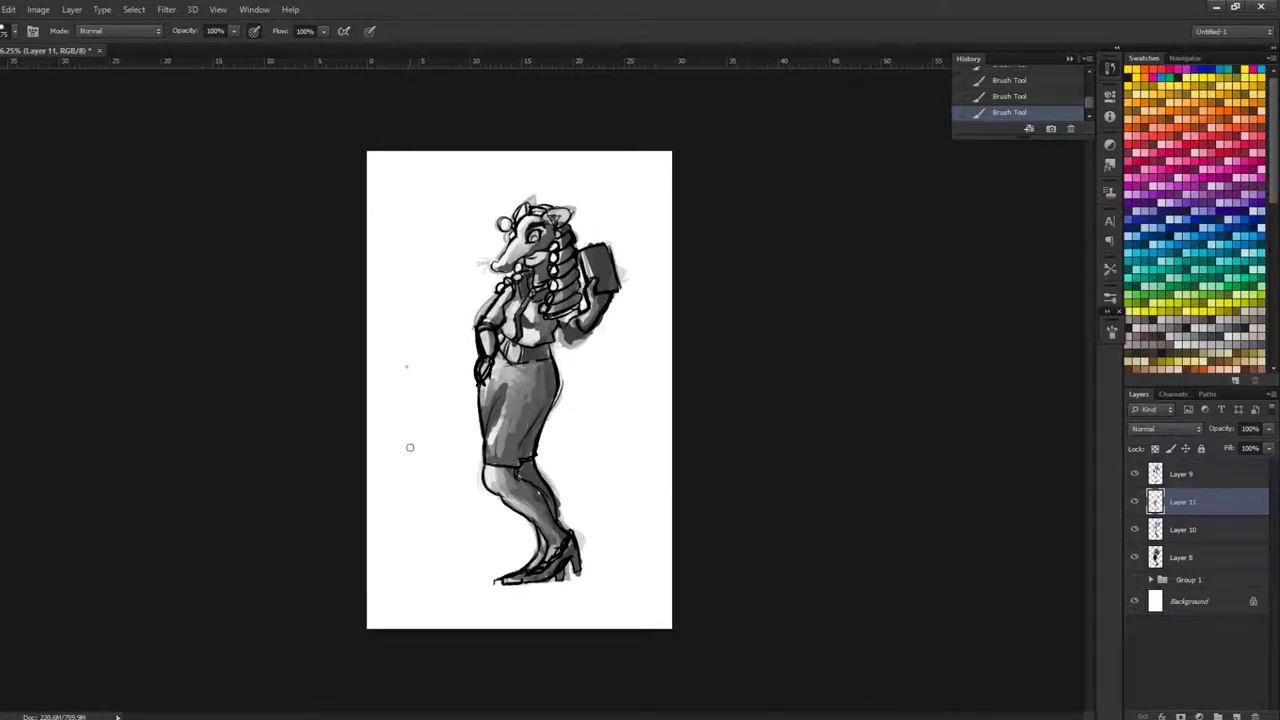
pyautogui.hotkey('ctrl', '+')
pyautogui.hotkey('ctrl', '+')
pyautogui.hotkey('ctrl', '+')
pyautogui.moveTo(500, 225); pyautogui.dragTo(494, 479)
pyautogui.hotkey('ctrl', '+')
pyautogui.hotkey('ctrl', '+')
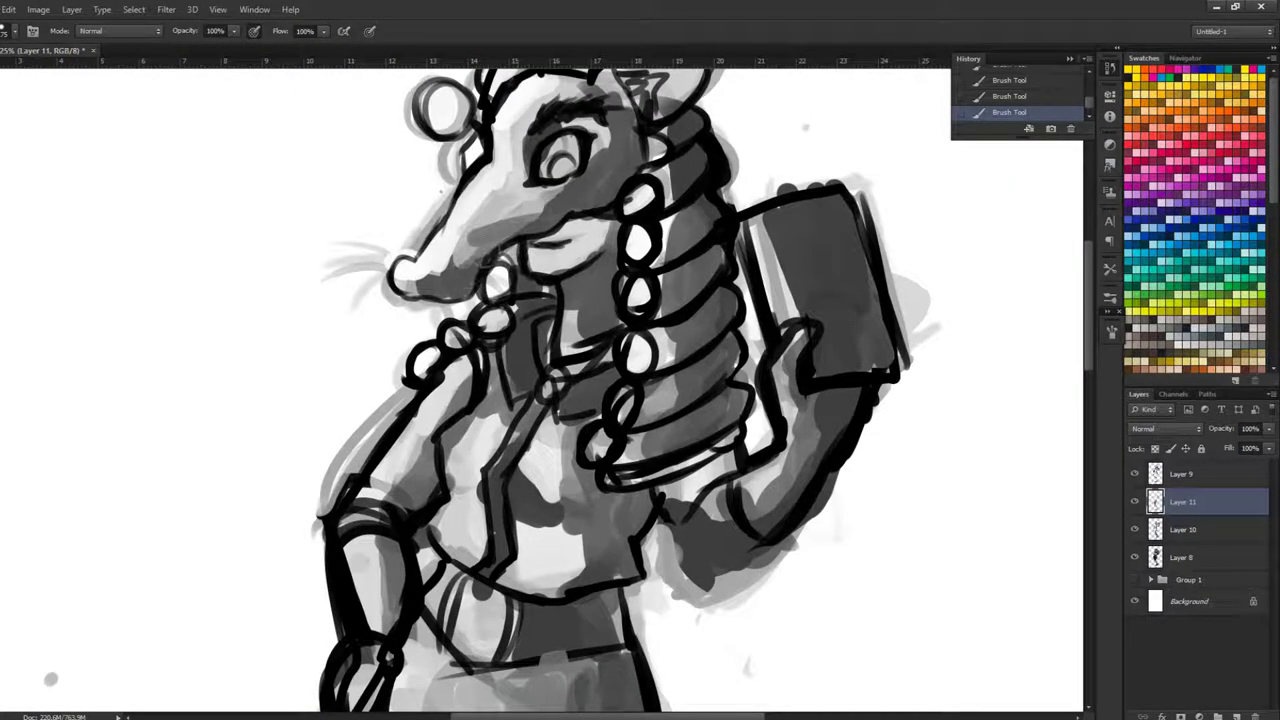
pyautogui.moveTo(527, 187)
pyautogui.mouseDown()
pyautogui.moveTo(591, 164)
pyautogui.moveTo(567, 130)
pyautogui.moveTo(537, 149)
pyautogui.moveTo(571, 119)
pyautogui.moveTo(492, 220)
pyautogui.mouseUp()
pyautogui.keyDown('alt'); pyautogui.click(612, 167); pyautogui.keyUp('alt')
pyautogui.hotkey('ctrl', '-')
pyautogui.hotkey('ctrl', '-')
pyautogui.hotkey('ctrl', '-')
pyautogui.hotkey('ctrl', '-')
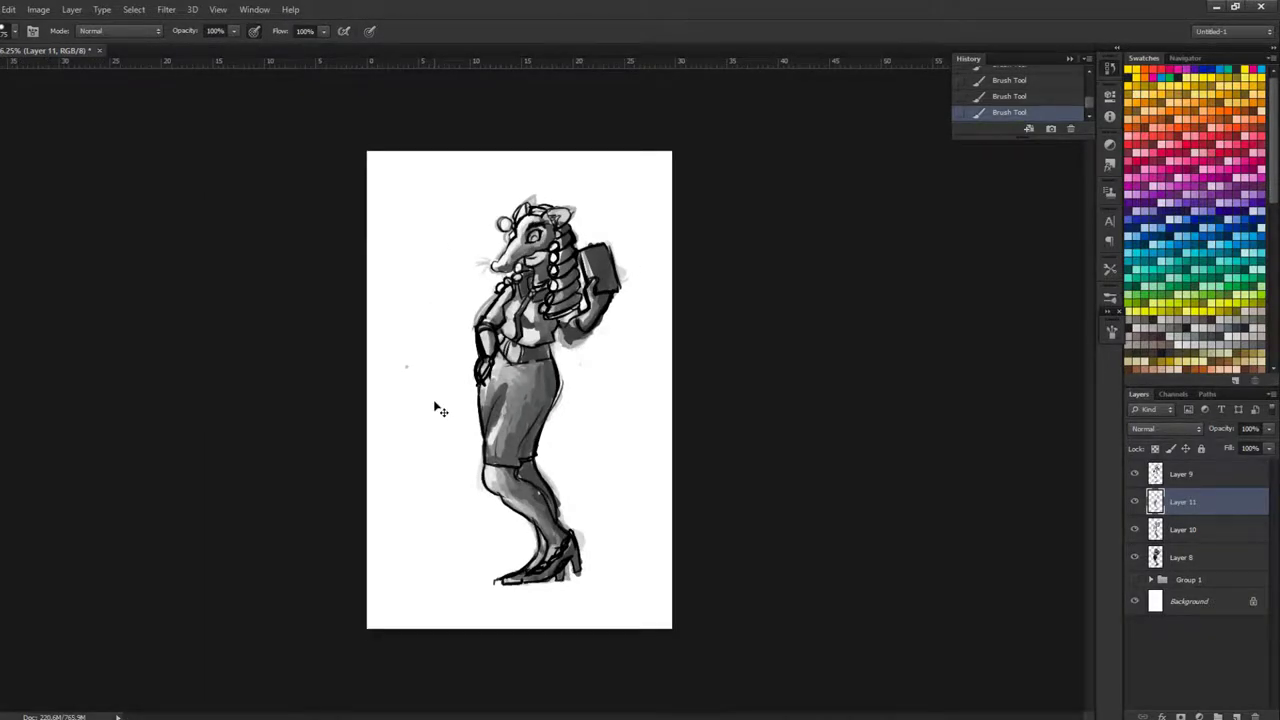
# Step: Shade the lower jaw with mid grey and blend sampled grey tones down the neck towards the collar
pyautogui.scroll(5, 440, 410)
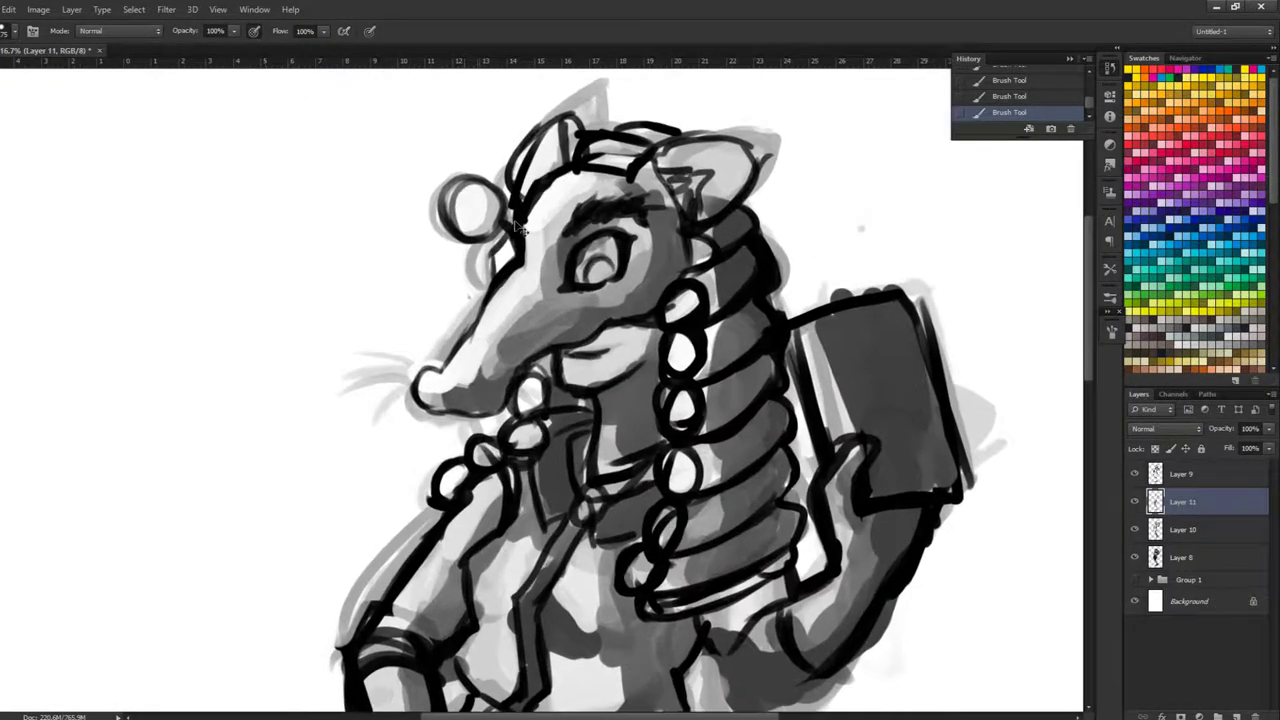
pyautogui.scroll(2, 514, 227)
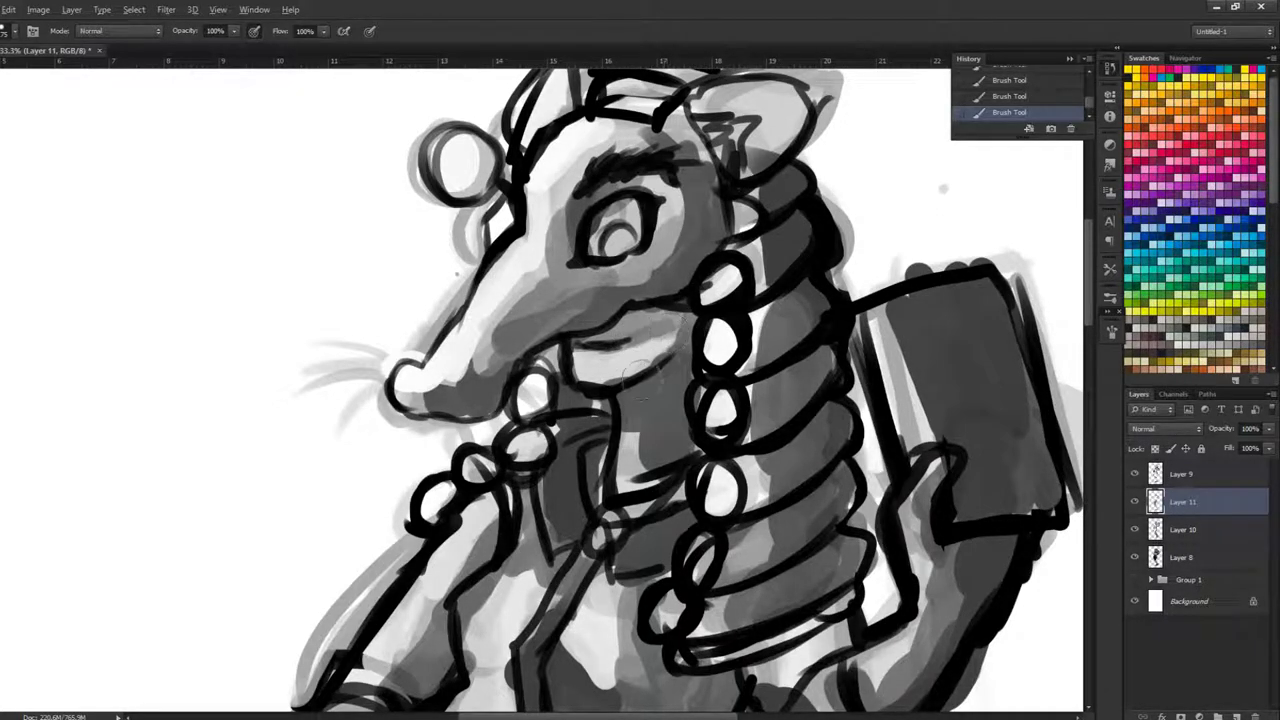
pyautogui.moveTo(658, 340)
pyautogui.mouseDown()
pyautogui.moveTo(640, 364)
pyautogui.moveTo(580, 362)
pyautogui.mouseUp()
pyautogui.keyDown('alt'); pyautogui.click(631, 445); pyautogui.keyUp('alt')
pyautogui.moveTo(640, 442)
pyautogui.mouseDown()
pyautogui.moveTo(650, 413)
pyautogui.moveTo(606, 486)
pyautogui.moveTo(600, 464)
pyautogui.mouseUp()
pyautogui.scroll(-3, 460, 400)
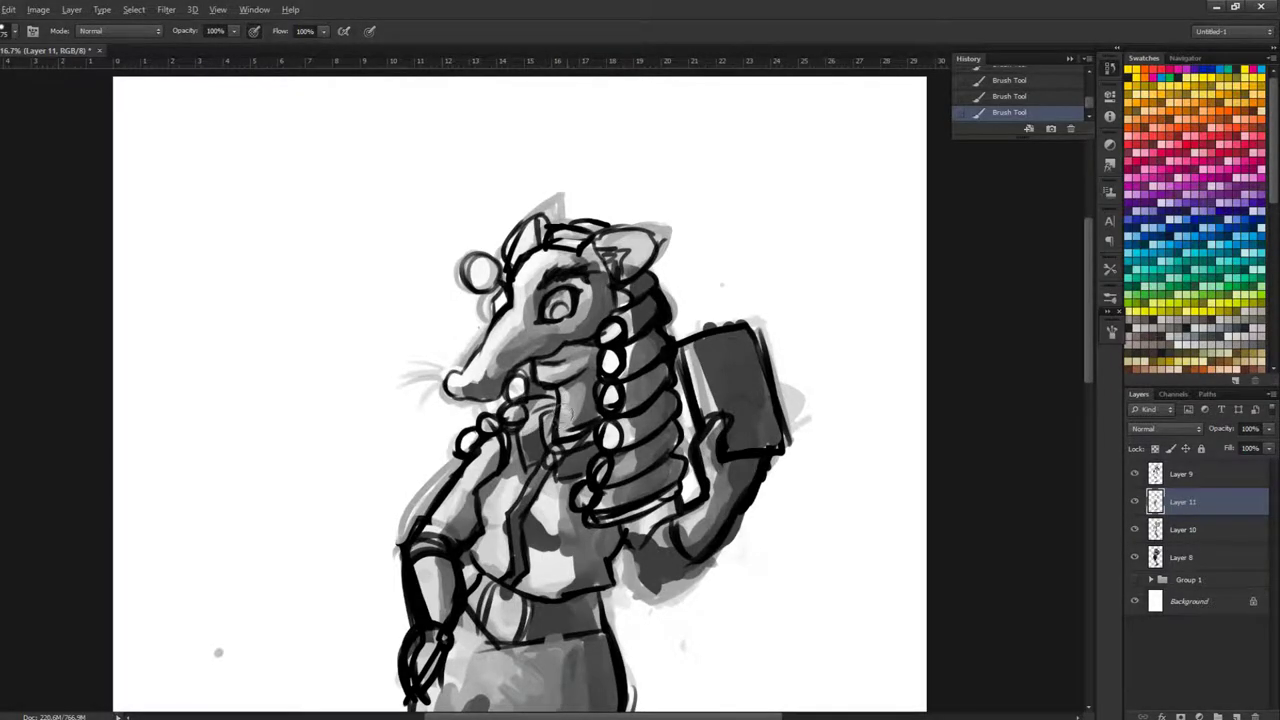
pyautogui.scroll(3, 544, 392)
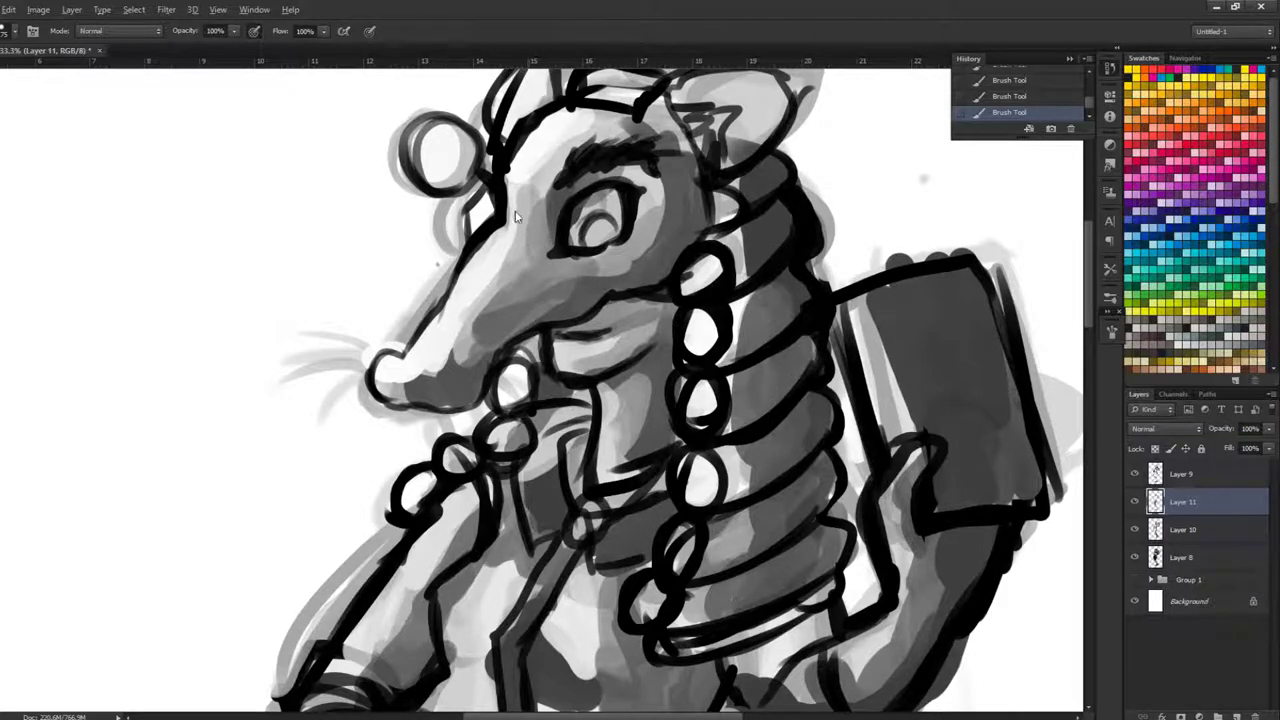
pyautogui.scroll(-5, 495, 190)
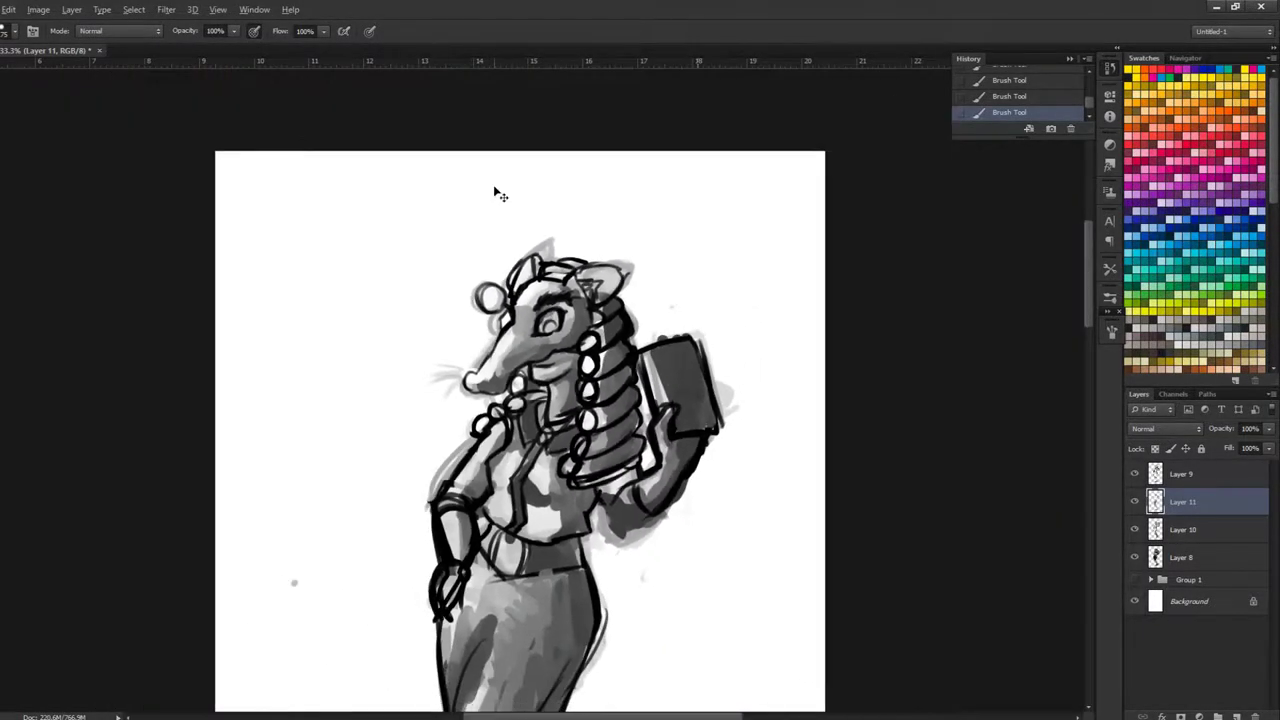
pyautogui.scroll(-2, 494, 186)
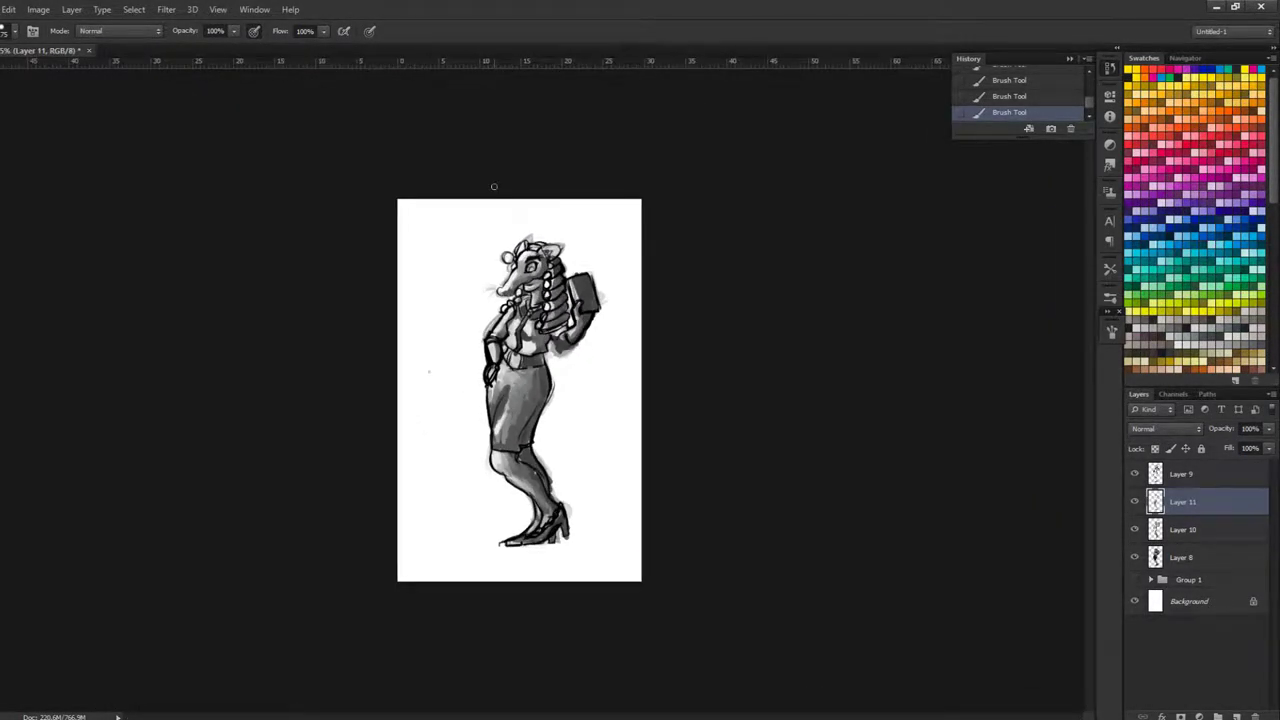
# Step: Smooth the light grey along the skirt's top edge, directly beneath the waistband
pyautogui.scroll(4, 515, 380)
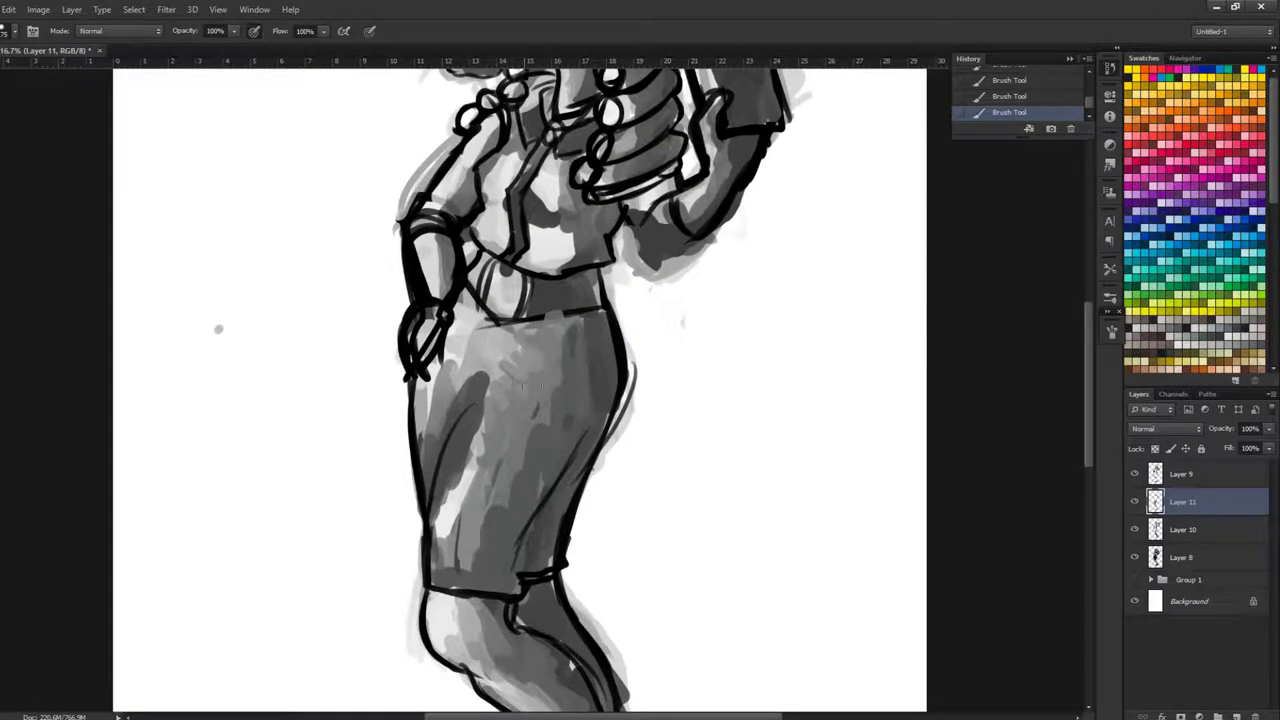
pyautogui.moveTo(522, 334); pyautogui.dragTo(491, 339)
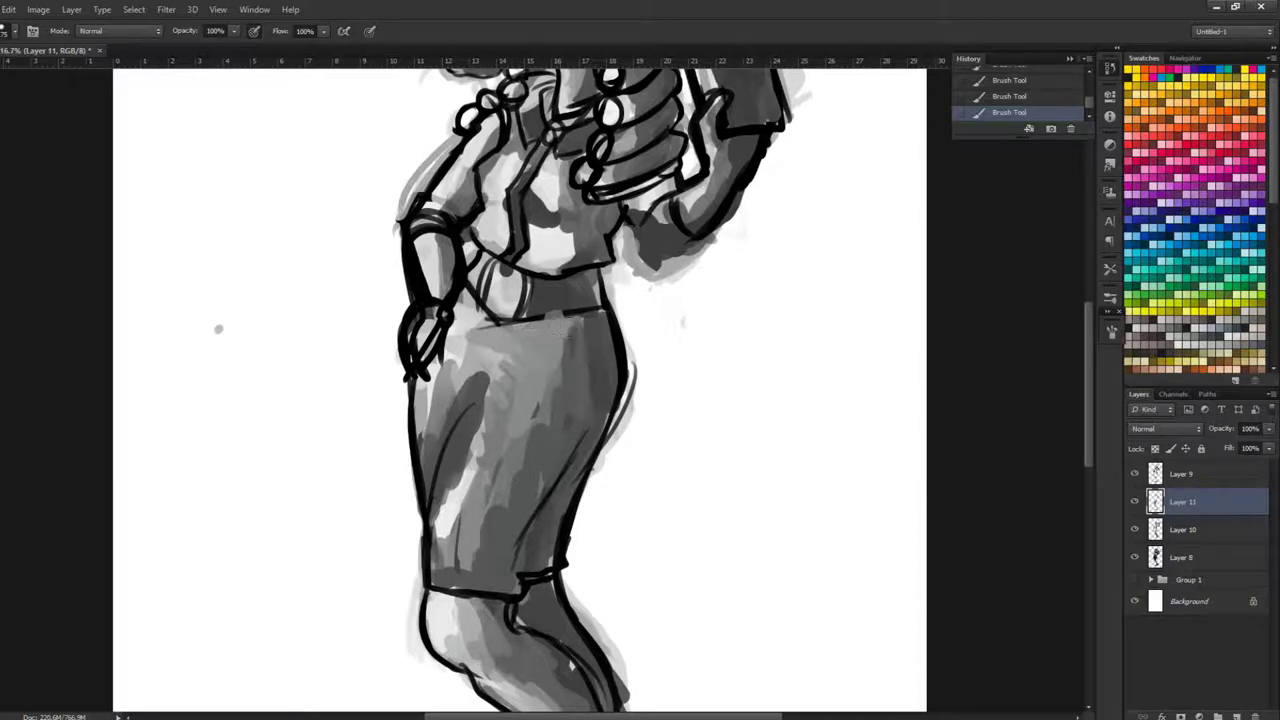
pyautogui.scroll(-4, 505, 358)
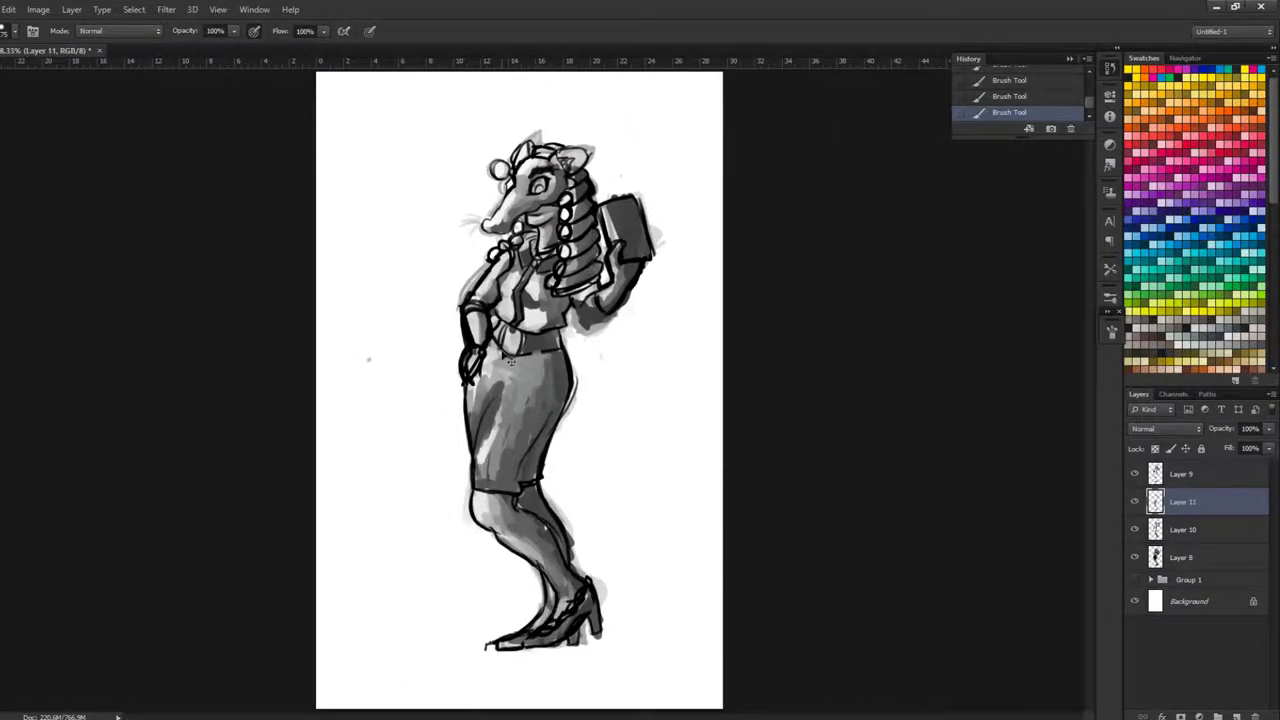
# Step: Paint horizontal mid grey strokes across the skirt's upper front and compare them with the whole figure
pyautogui.scroll(4, 283, 337)
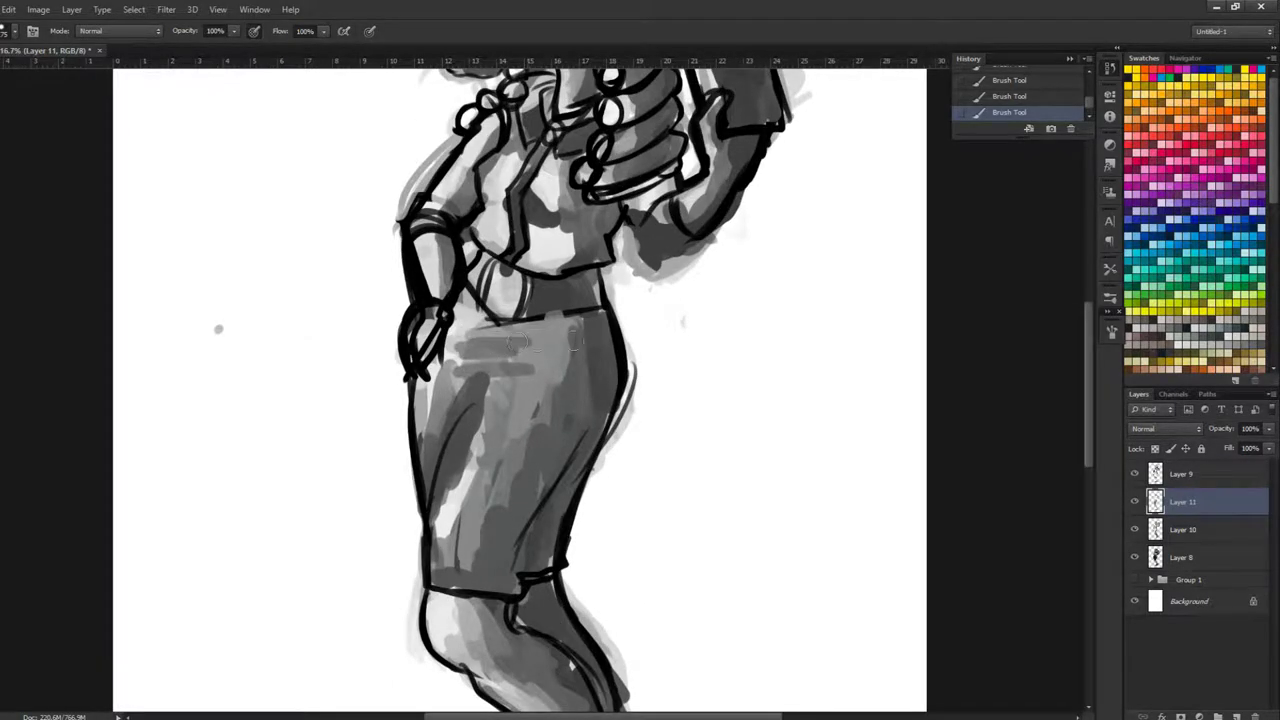
pyautogui.scroll(-5, 551, 313)
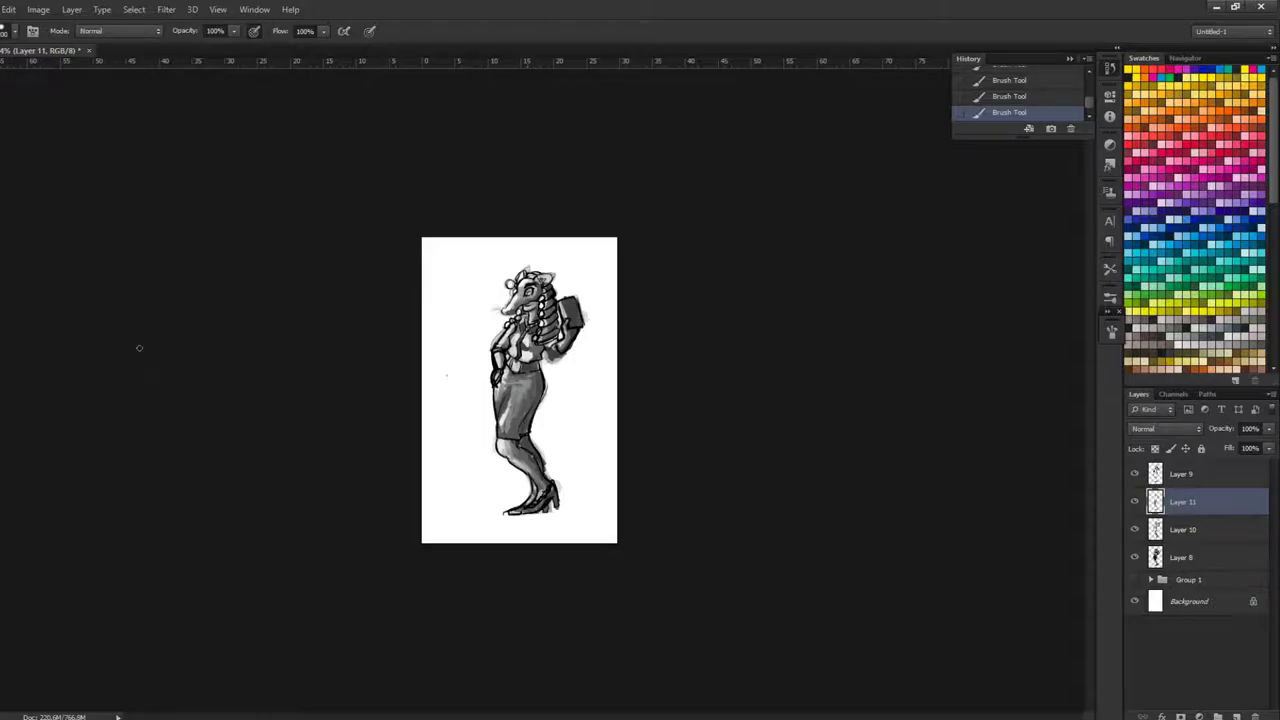
pyautogui.scroll(5, 139, 347)
pyautogui.scroll(-5, 288, 493)
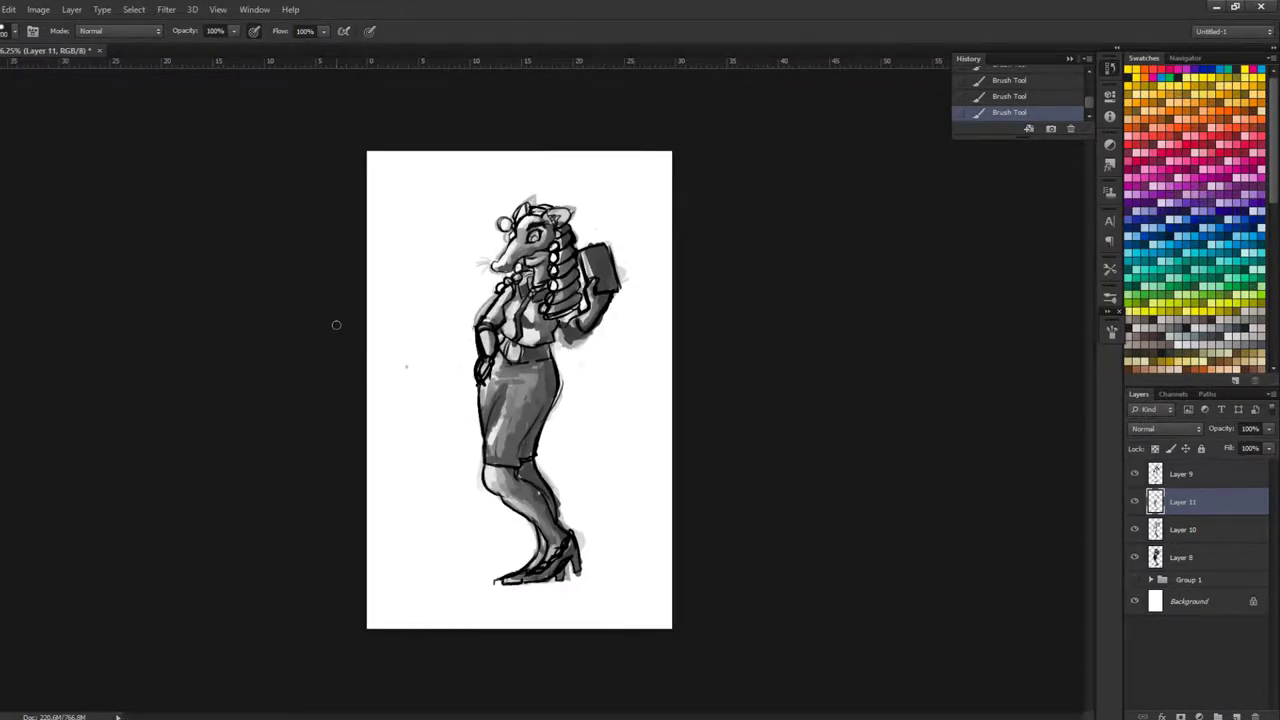
pyautogui.scroll(2, 519, 390)
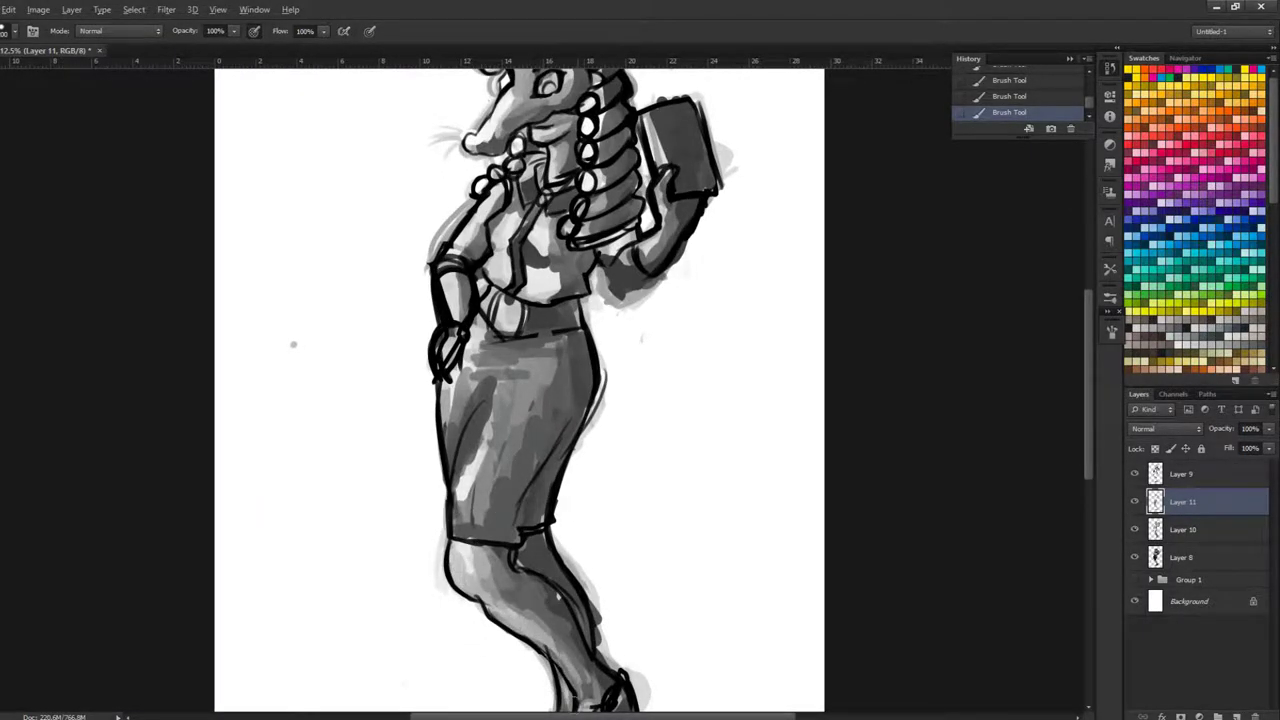
pyautogui.scroll(-3, 471, 580)
pyautogui.scroll(3, 360, 414)
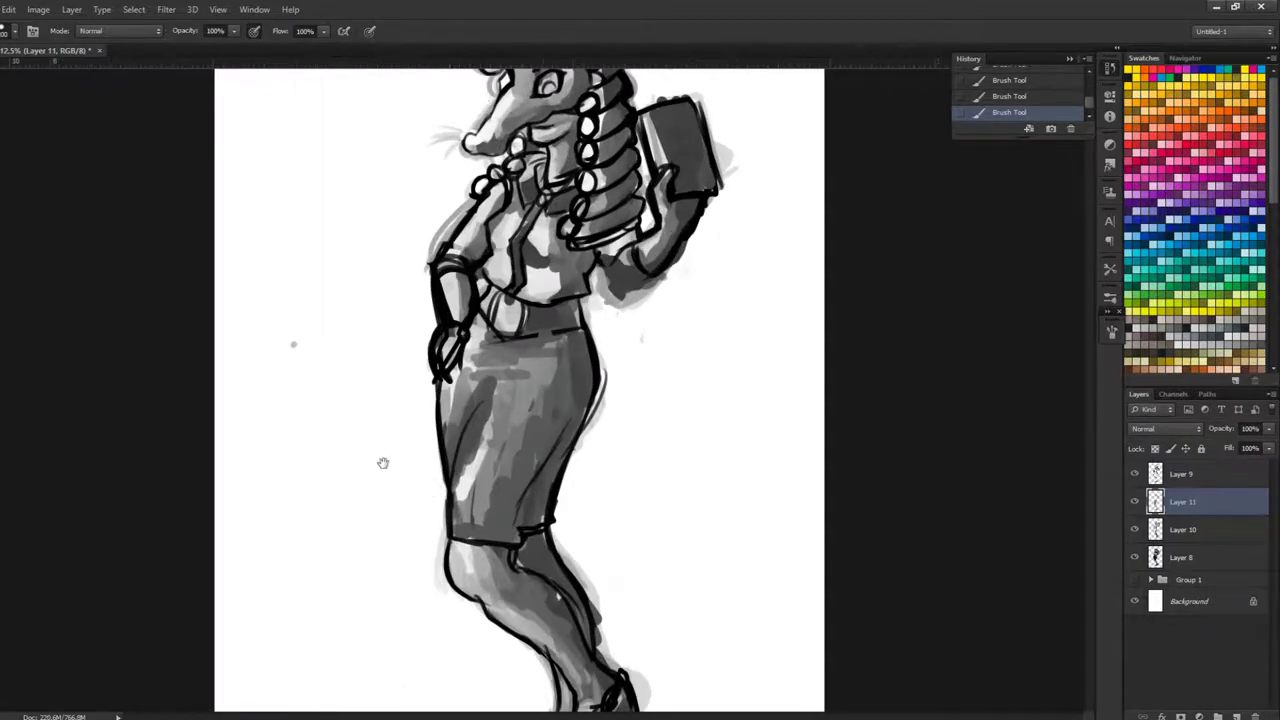
# Step: Examine the shading over the whole figure and up close on the head and torso
pyautogui.moveTo(391, 467); pyautogui.dragTo(391, 514)
pyautogui.scroll(1, 532, 378)
pyautogui.moveTo(598, 372); pyautogui.dragTo(600, 345)
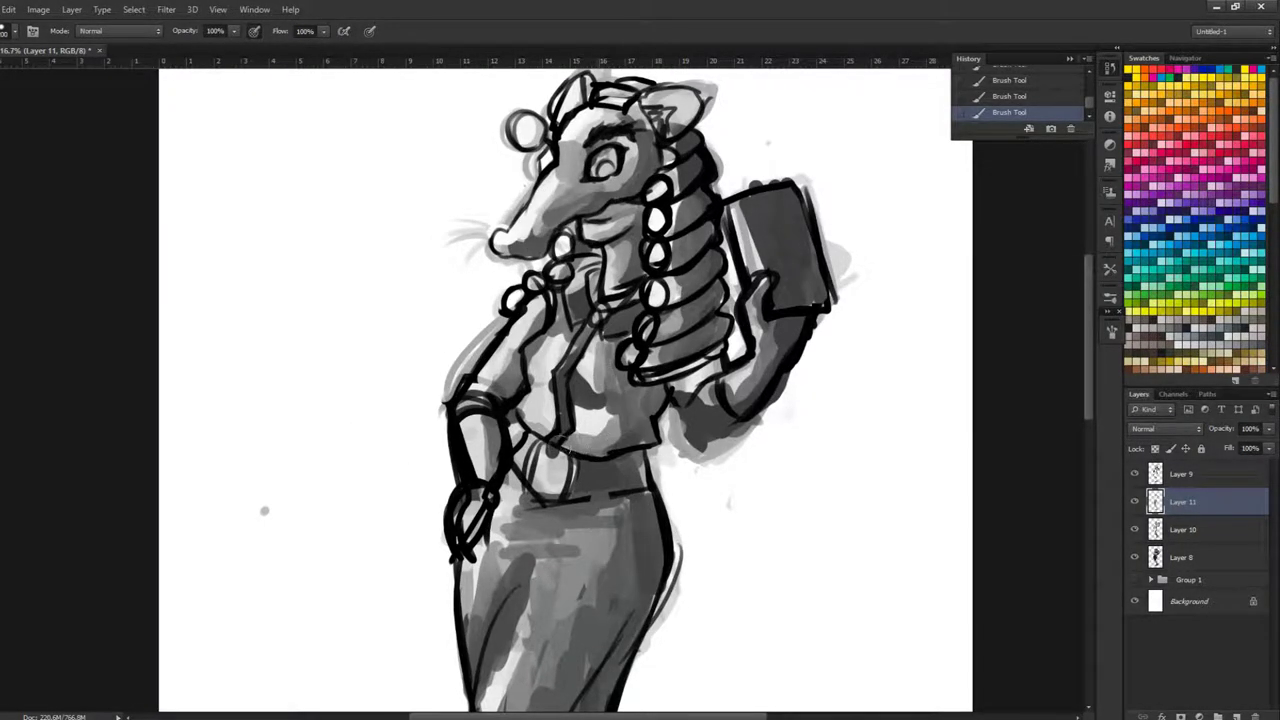
pyautogui.moveTo(601, 383); pyautogui.dragTo(614, 425)
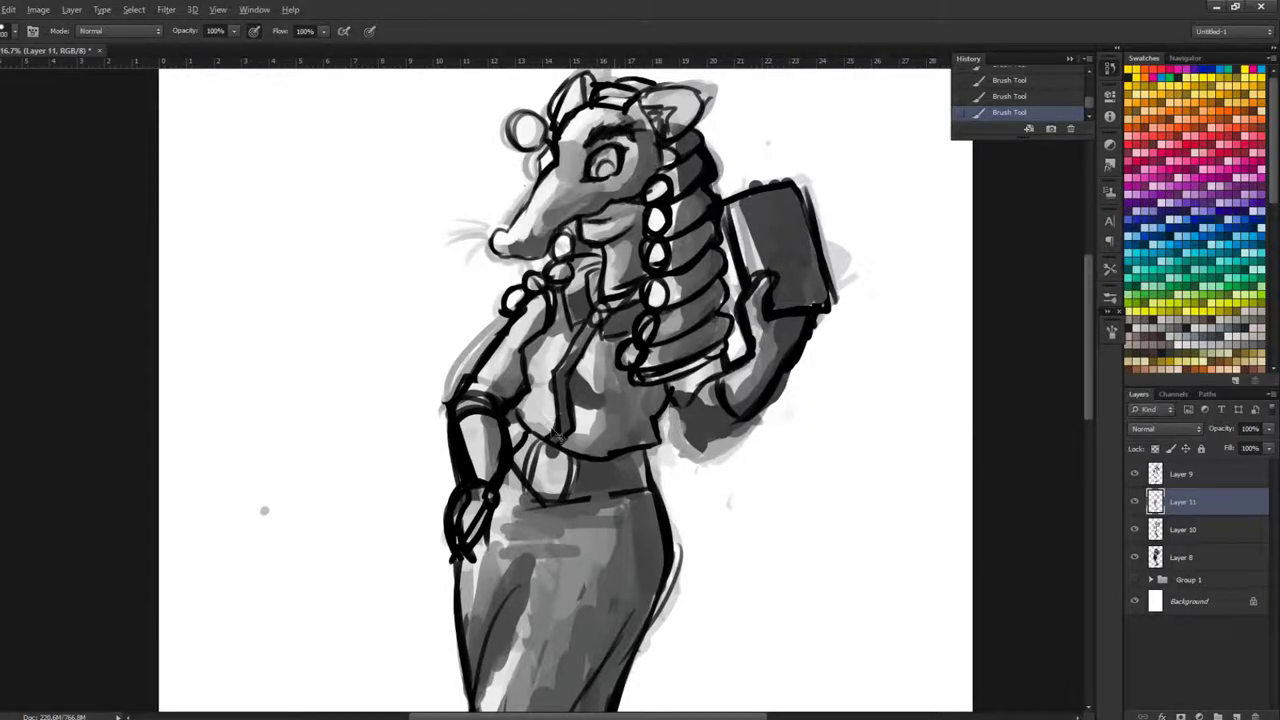
pyautogui.hotkey('ctrl', '-')
pyautogui.hotkey('ctrl', '-')
pyautogui.hotkey('ctrl', '-')
pyautogui.scroll(3, 550, 428)
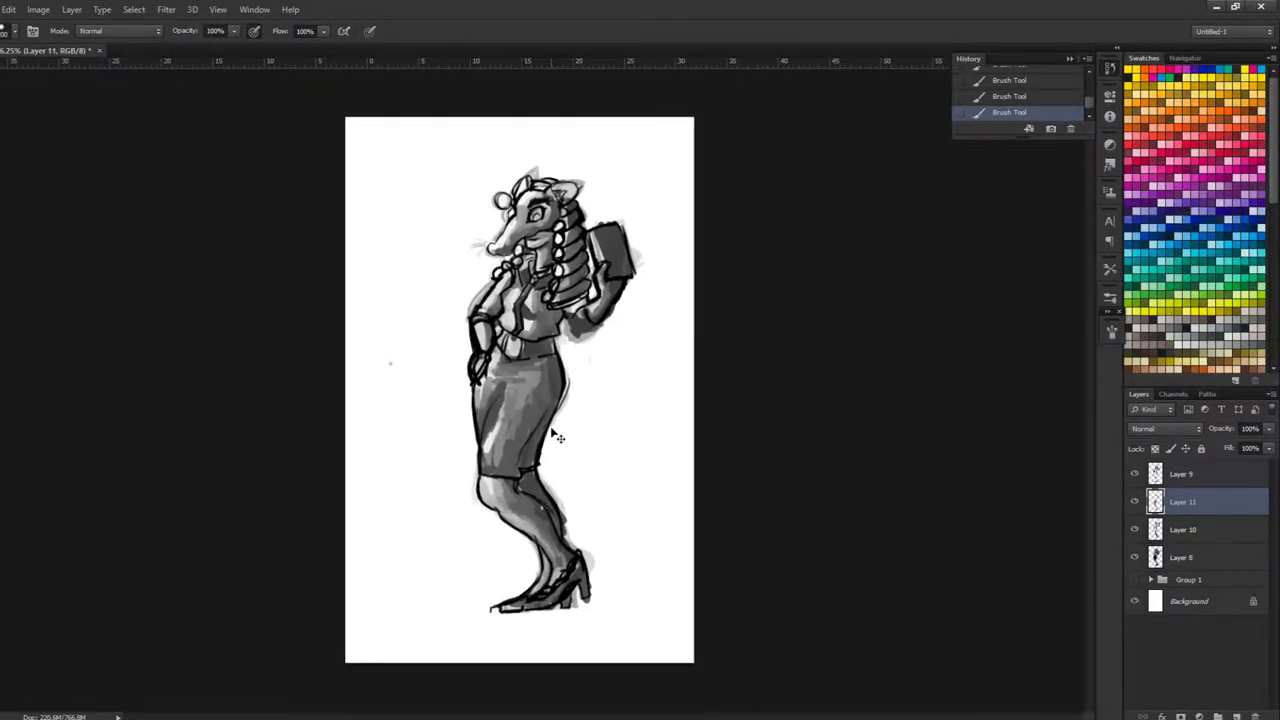
pyautogui.scroll(2, 502, 366)
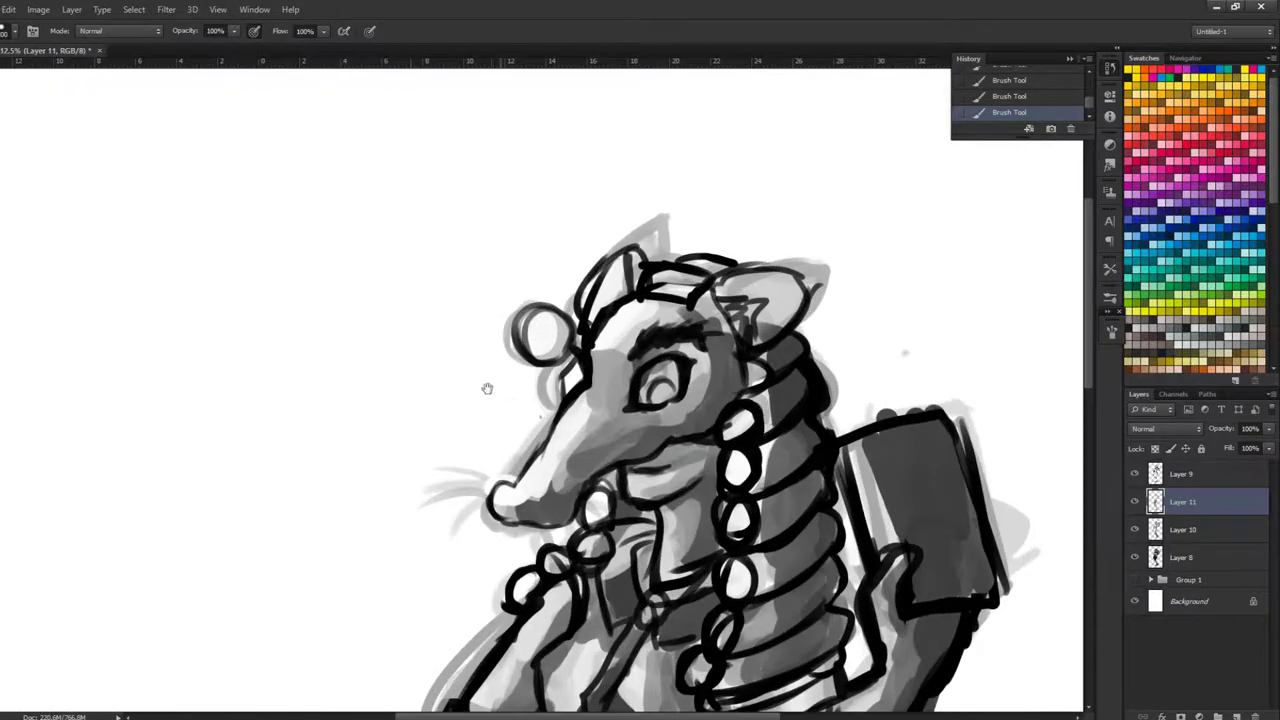
pyautogui.moveTo(500, 328); pyautogui.dragTo(438, 352)
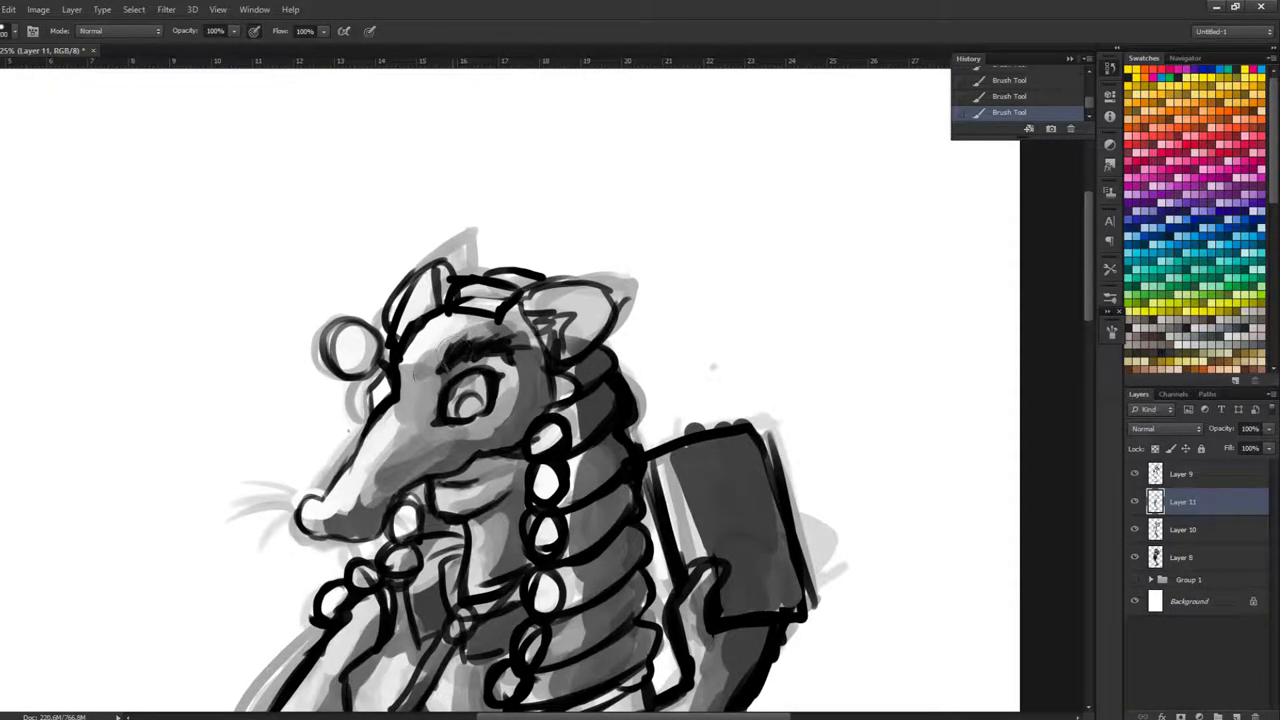
# Step: Darken the white Background layer to a light grey by lowering its lightness with Hue/Saturation
pyautogui.click(1186, 605)
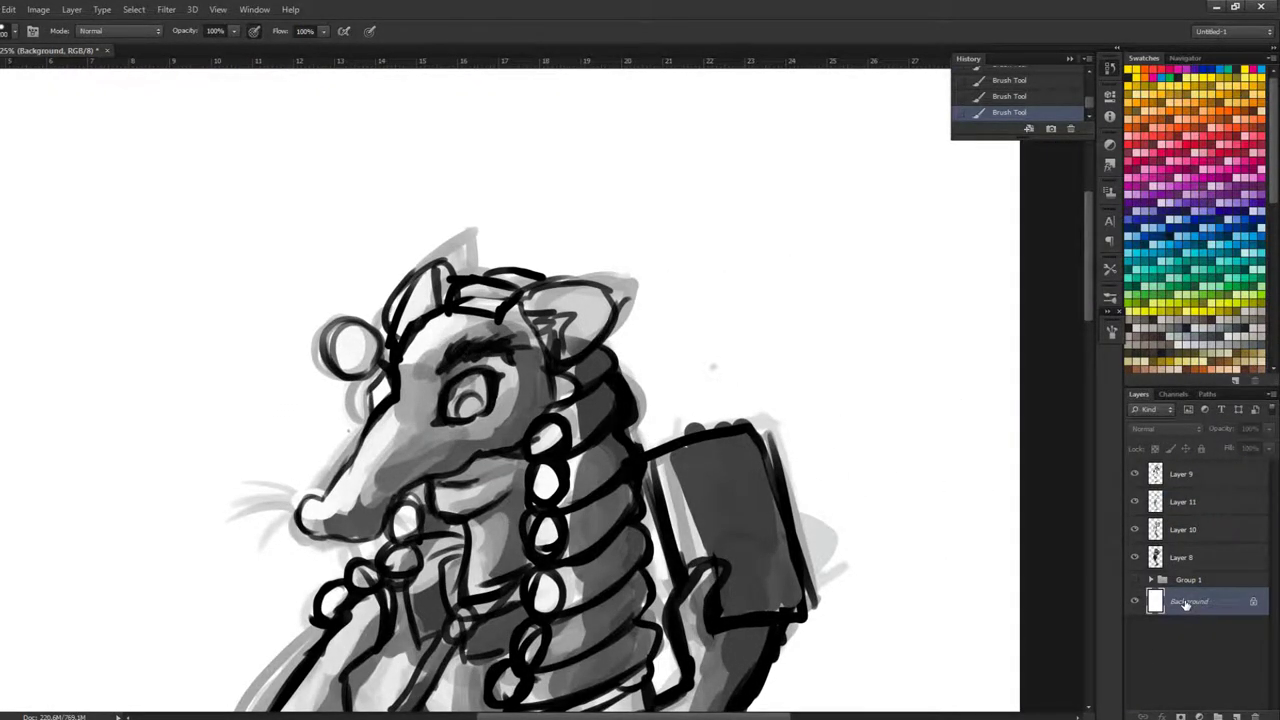
pyautogui.hotkey('ctrl', 'u')
pyautogui.click(486, 390)
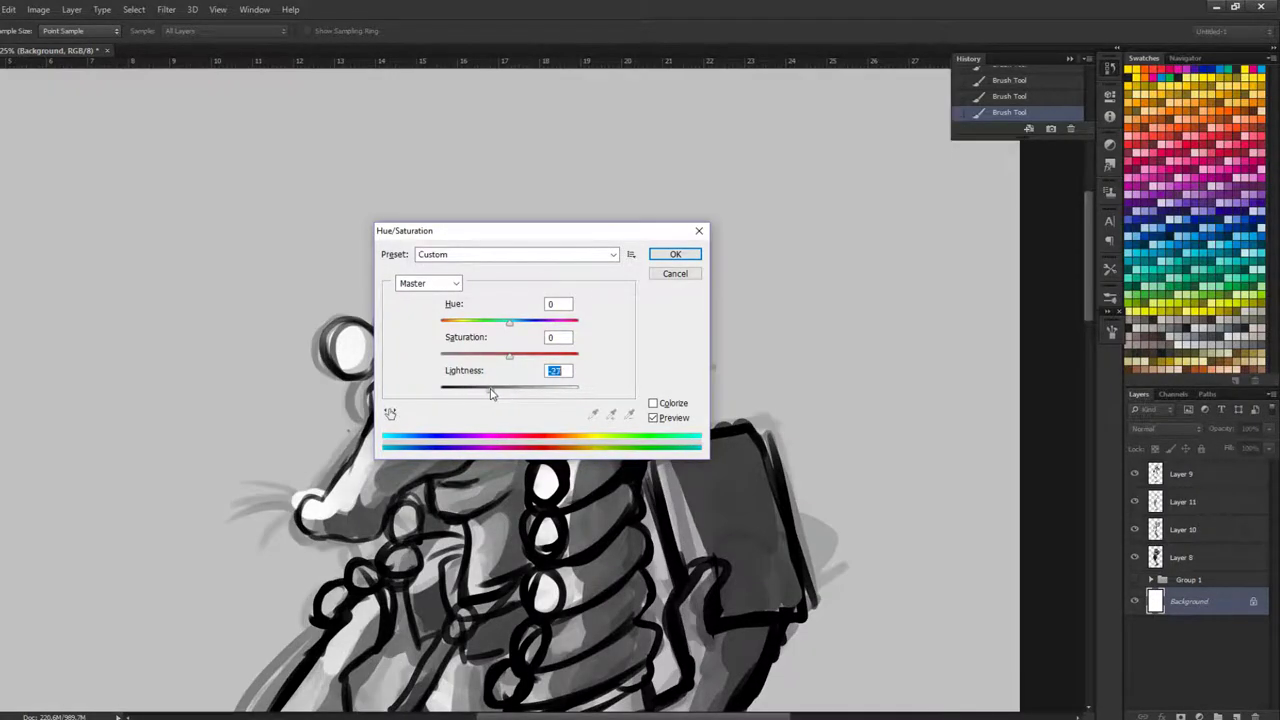
pyautogui.press('Return')
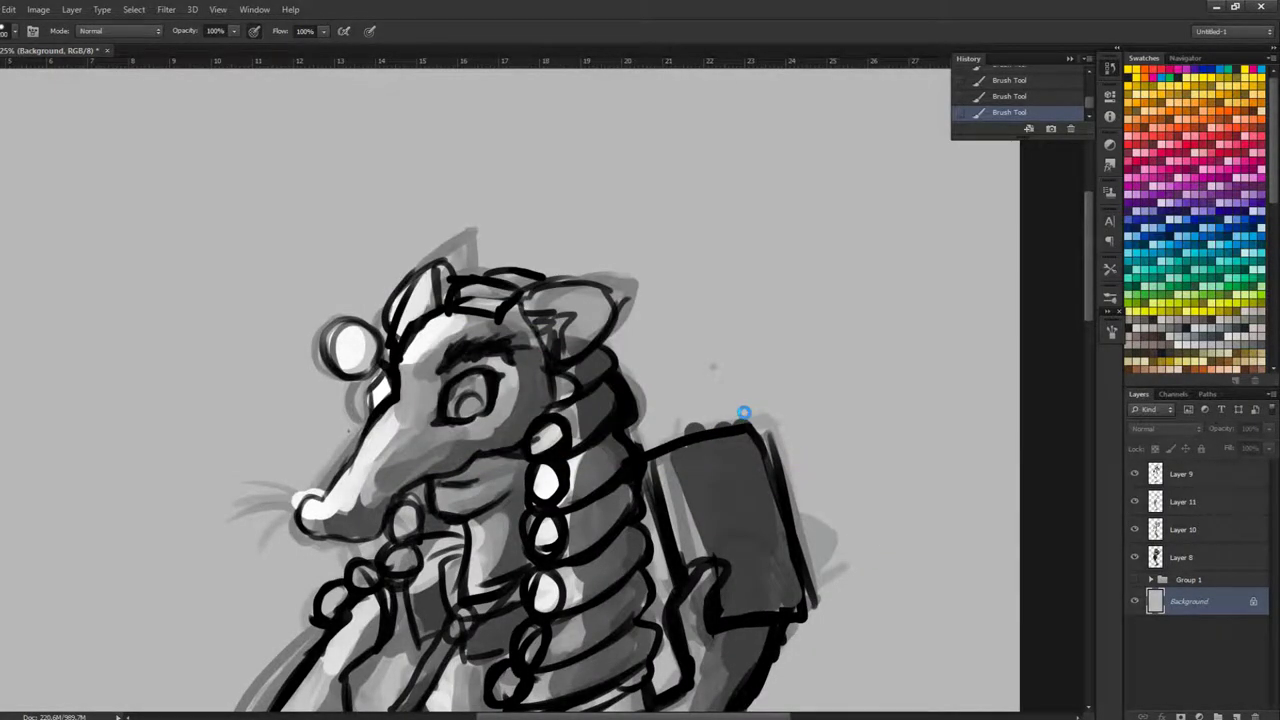
pyautogui.hotkey('ctrl', '-')
pyautogui.keyDown('ctrl'); pyautogui.click(936, 486); pyautogui.keyUp('ctrl')
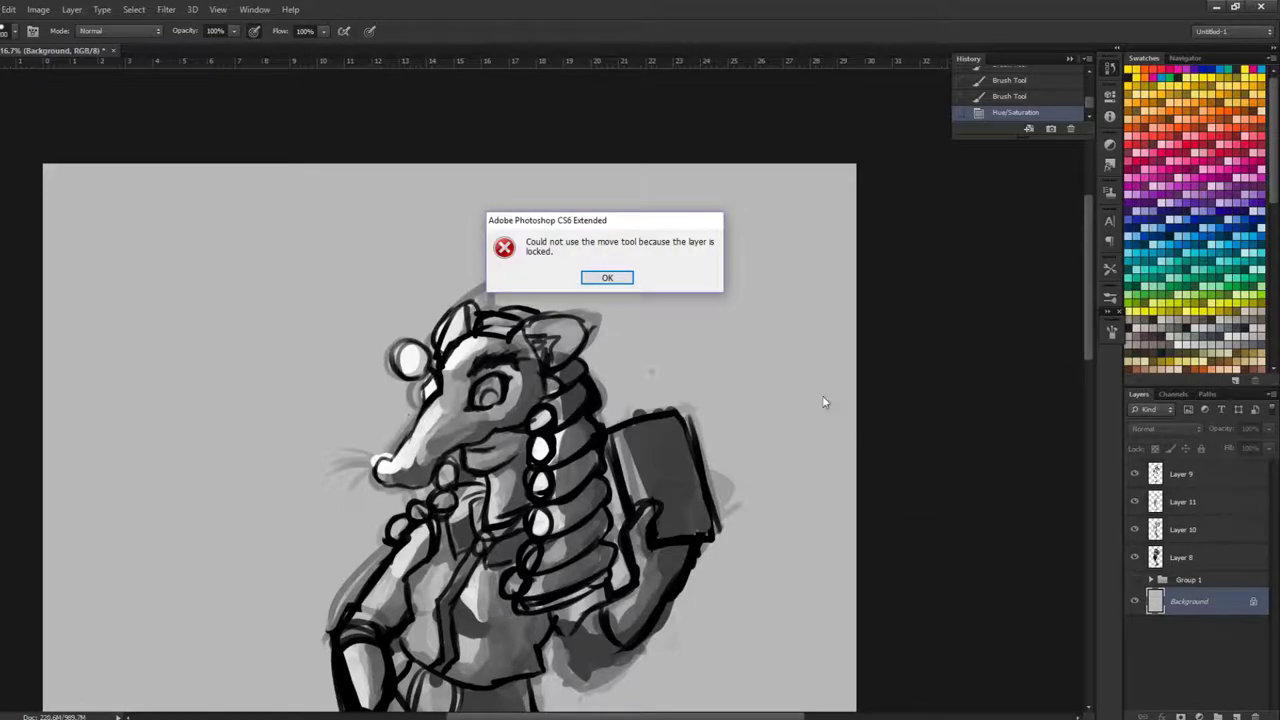
pyautogui.click(606, 278)
pyautogui.scroll(-5, 121, 406)
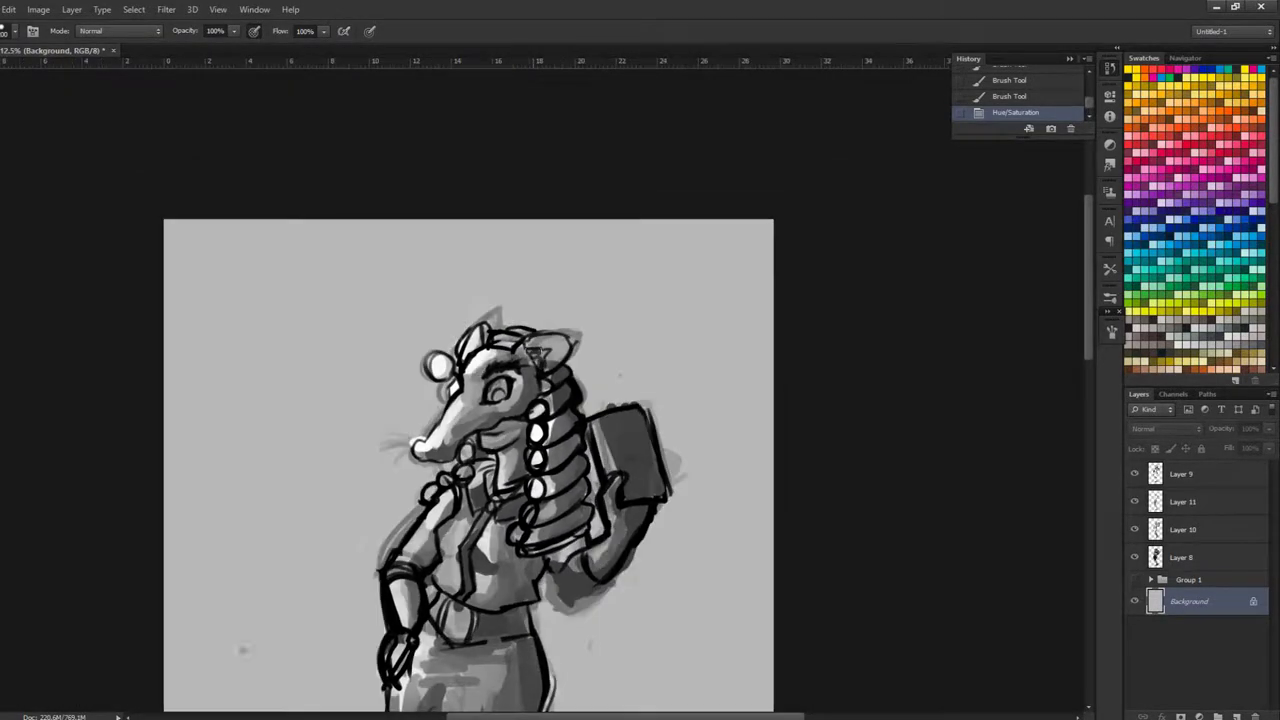
pyautogui.scroll(5, 88, 394)
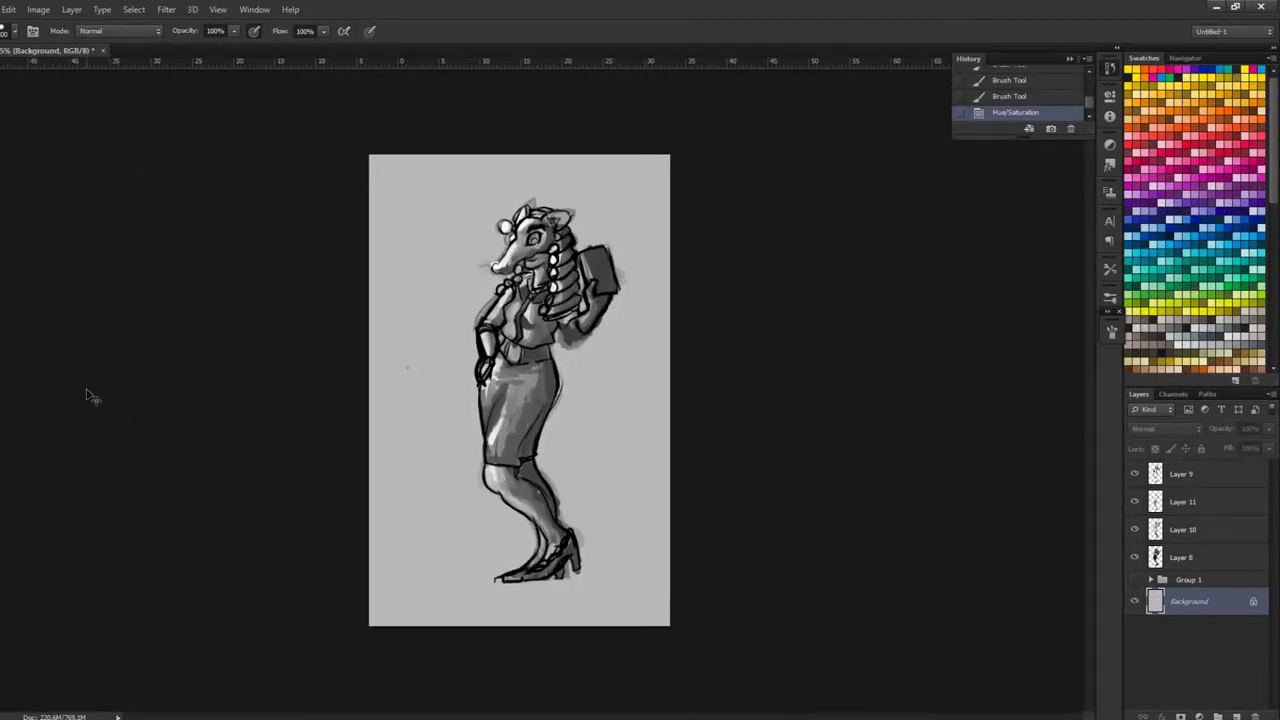
# Step: Paint dark grey shadows on Layer 9 down the skirt's rear side and along its front fold
pyautogui.scroll(1, 609, 319)
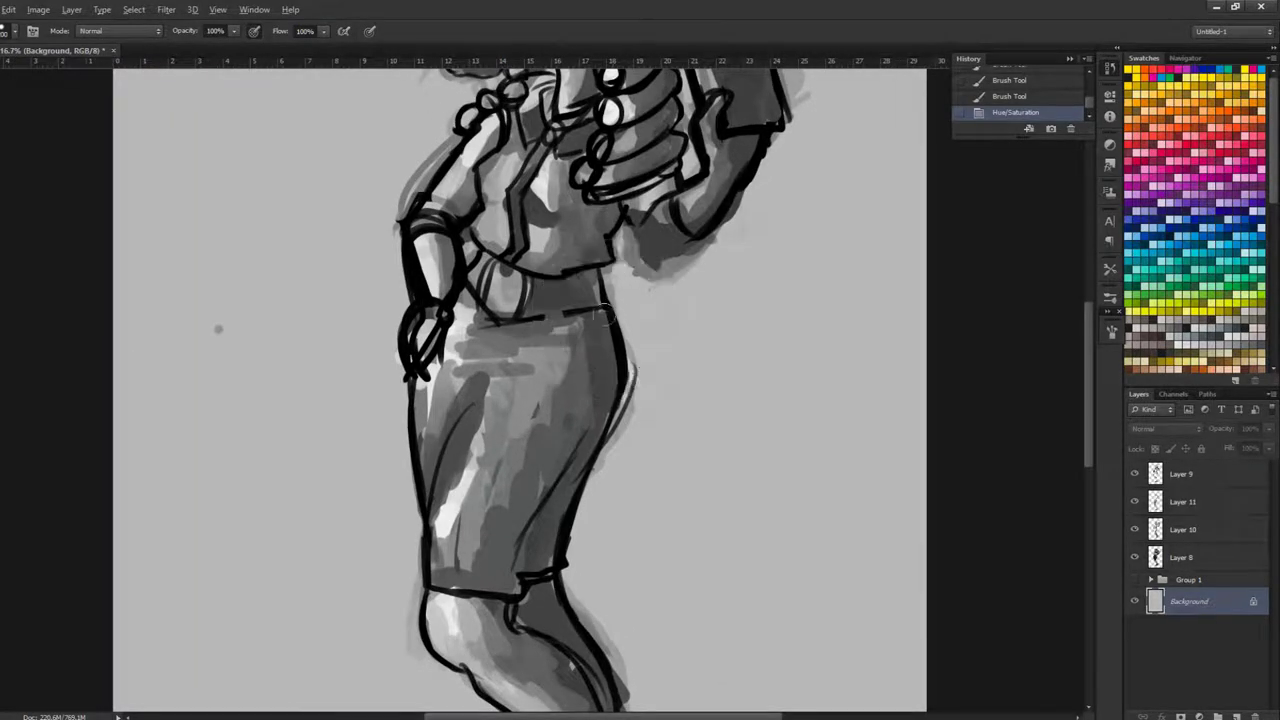
pyautogui.moveTo(607, 420); pyautogui.dragTo(585, 456)
pyautogui.moveTo(581, 464); pyautogui.dragTo(554, 528)
pyautogui.keyDown('alt'); pyautogui.click(617, 321); pyautogui.keyUp('alt')
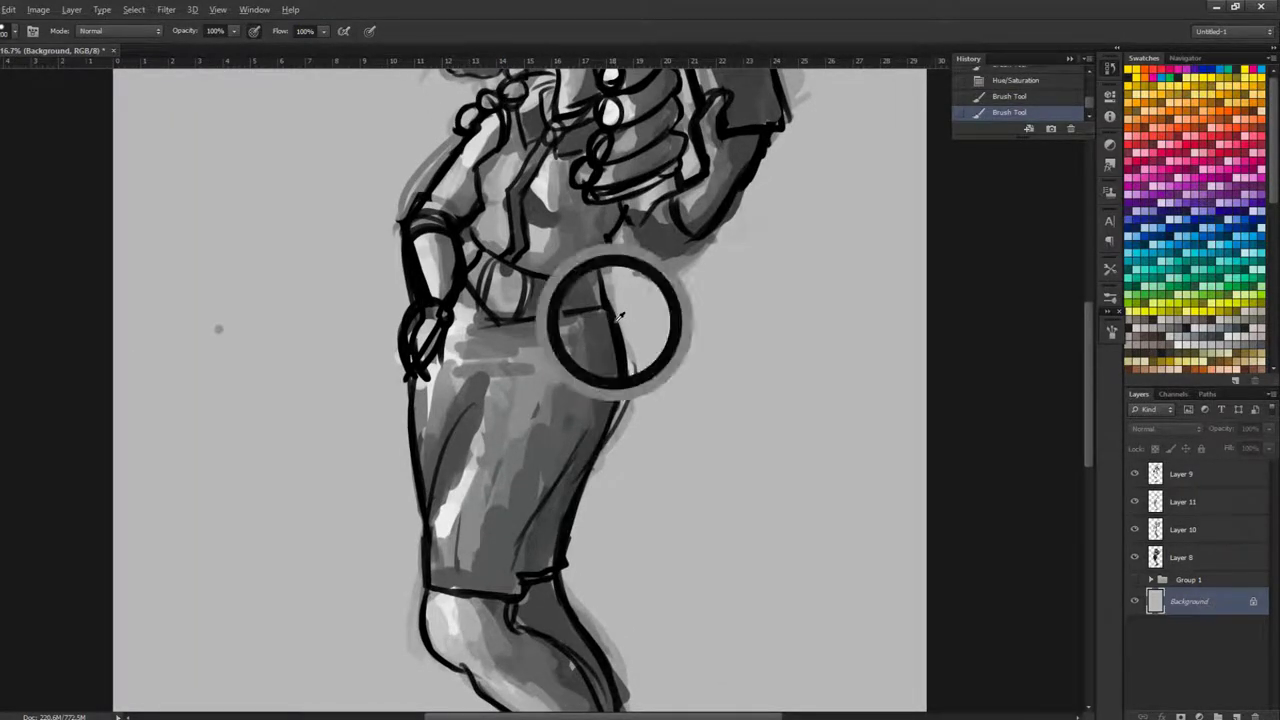
pyautogui.click(1182, 474)
pyautogui.moveTo(604, 310)
pyautogui.mouseDown()
pyautogui.moveTo(579, 467)
pyautogui.moveTo(576, 455)
pyautogui.moveTo(537, 562)
pyautogui.moveTo(518, 578)
pyautogui.moveTo(595, 428)
pyautogui.moveTo(567, 471)
pyautogui.moveTo(535, 486)
pyautogui.moveTo(500, 575)
pyautogui.moveTo(504, 542)
pyautogui.mouseUp()
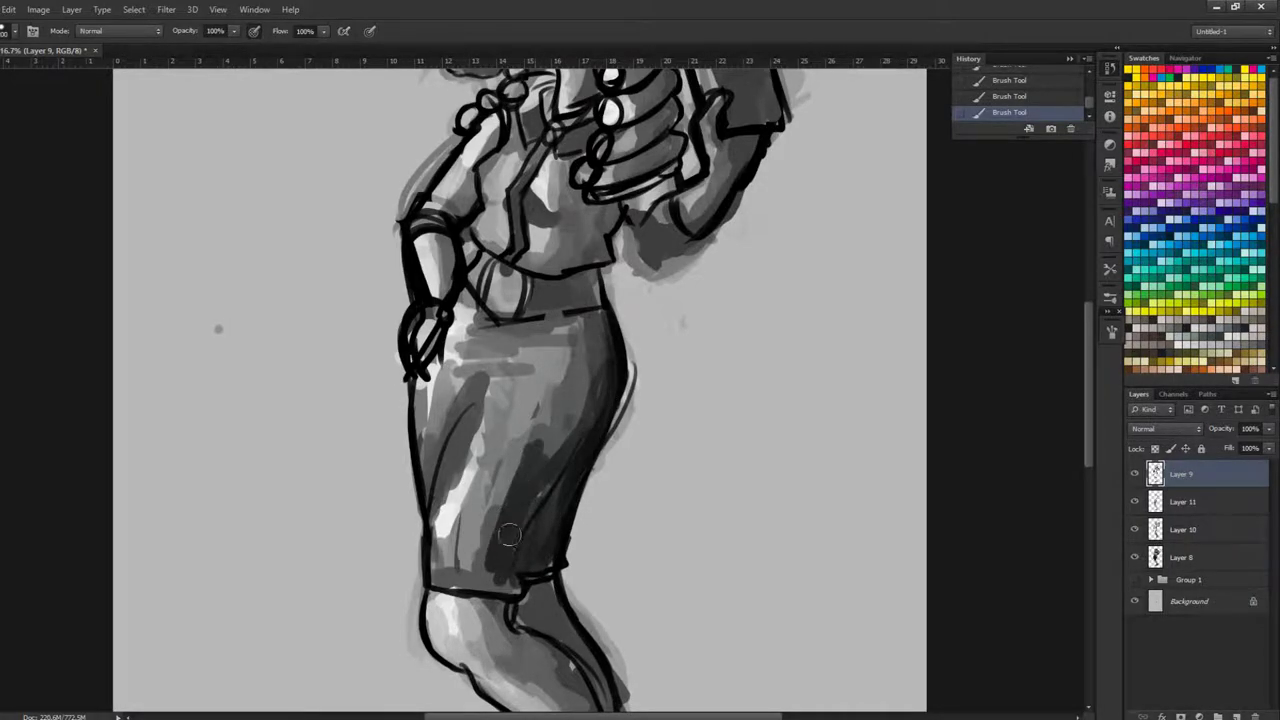
pyautogui.moveTo(466, 388)
pyautogui.mouseDown()
pyautogui.moveTo(425, 505)
pyautogui.moveTo(393, 506)
pyautogui.mouseUp()
# Step: Extend the grey shading across the skirt's lower half and up through its centre
pyautogui.hotkey('ctrl', '-')
pyautogui.hotkey('ctrl', '-')
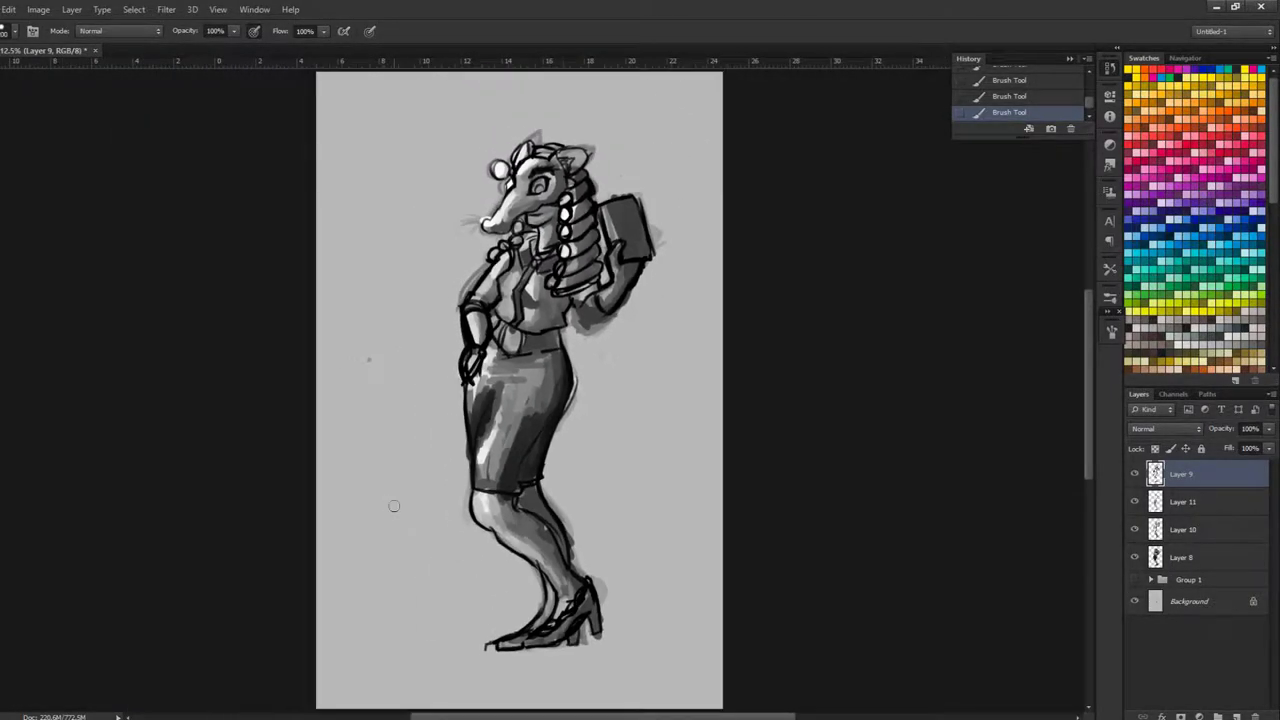
pyautogui.hotkey('ctrl', '-')
pyautogui.hotkey('ctrl', '-')
pyautogui.hotkey('ctrl', '+')
pyautogui.hotkey('ctrl', '+')
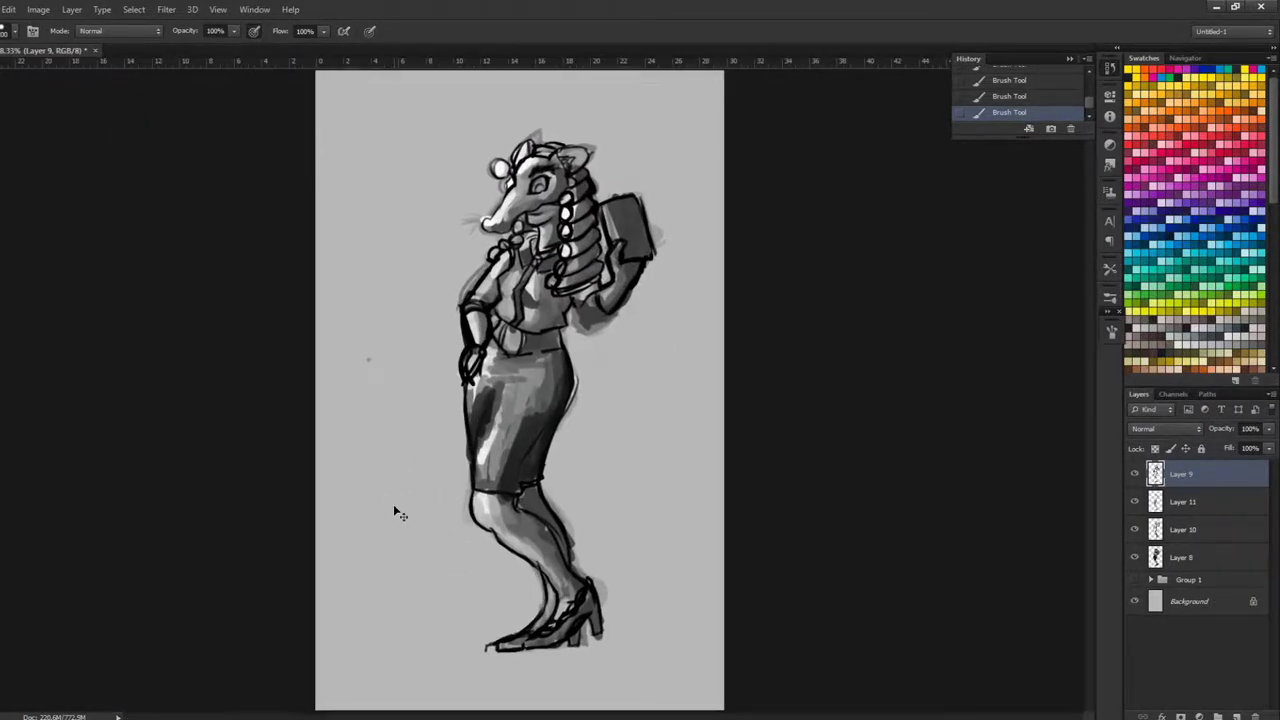
pyautogui.hotkey('ctrl', '+')
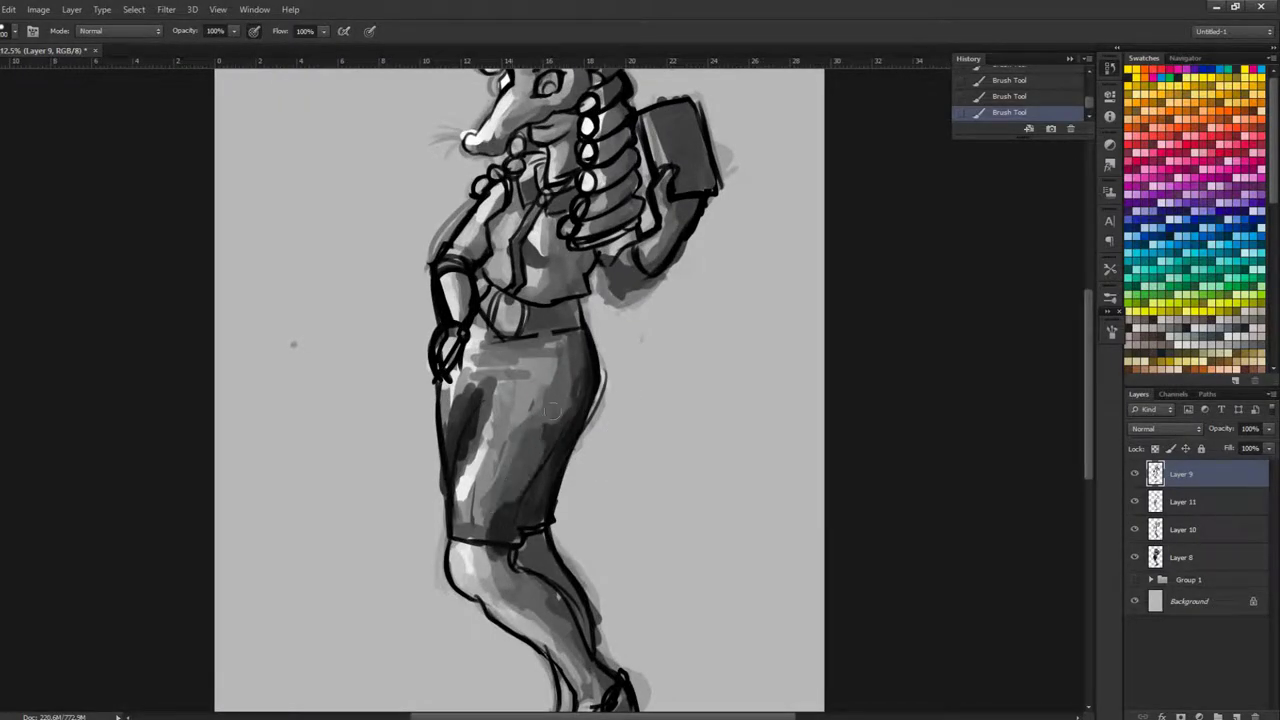
pyautogui.moveTo(482, 496)
pyautogui.mouseDown()
pyautogui.moveTo(456, 523)
pyautogui.moveTo(542, 458)
pyautogui.mouseUp()
pyautogui.moveTo(536, 406); pyautogui.dragTo(552, 362)
# Step: Sample a grey from the skirt's rear side and blend it across the skirt up to the waistband
pyautogui.hotkey('ctrl', '-')
pyautogui.hotkey('ctrl', '-')
pyautogui.hotkey('ctrl', '-')
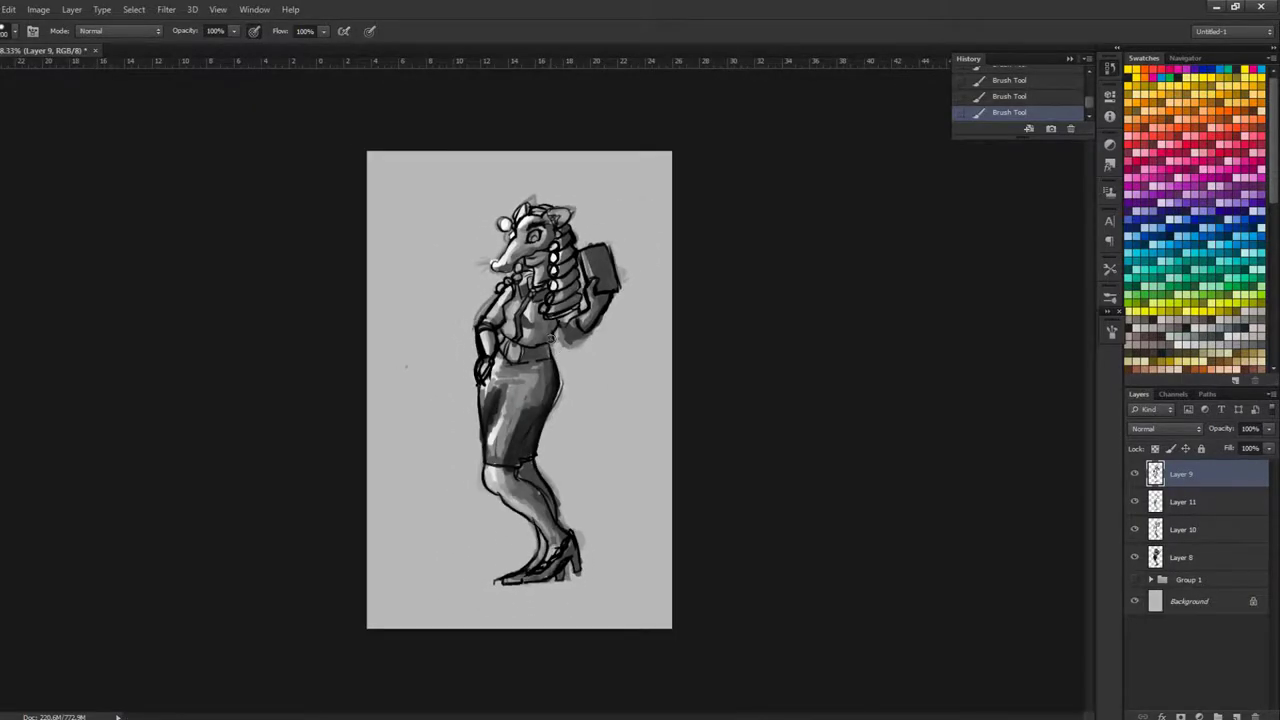
pyautogui.hotkey('ctrl', '+')
pyautogui.hotkey('ctrl', '+')
pyautogui.hotkey('ctrl', '+')
pyautogui.keyDown('alt'); pyautogui.click(555, 439); pyautogui.keyUp('alt')
pyautogui.moveTo(545, 446)
pyautogui.mouseDown()
pyautogui.moveTo(504, 528)
pyautogui.moveTo(500, 389)
pyautogui.moveTo(465, 395)
pyautogui.moveTo(489, 394)
pyautogui.moveTo(476, 393)
pyautogui.moveTo(462, 338)
pyautogui.moveTo(485, 356)
pyautogui.moveTo(452, 335)
pyautogui.moveTo(484, 325)
pyautogui.moveTo(562, 338)
pyautogui.moveTo(544, 355)
pyautogui.moveTo(569, 363)
pyautogui.moveTo(553, 347)
pyautogui.moveTo(507, 343)
pyautogui.mouseUp()
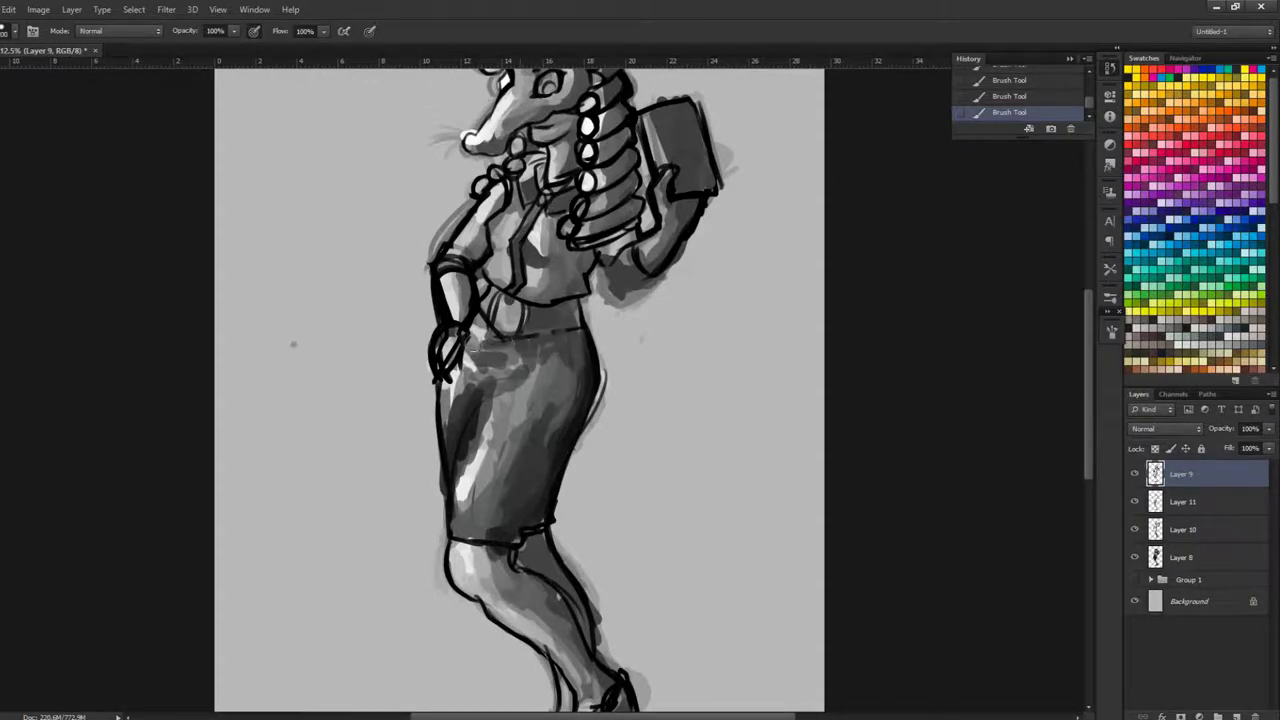
# Step: Sample a light tone from the snout and paint a highlight on the shirt's chest beside the ribbon
pyautogui.hotkey('ctrl', '-')
pyautogui.hotkey('ctrl', '-')
pyautogui.hotkey('ctrl', '-')
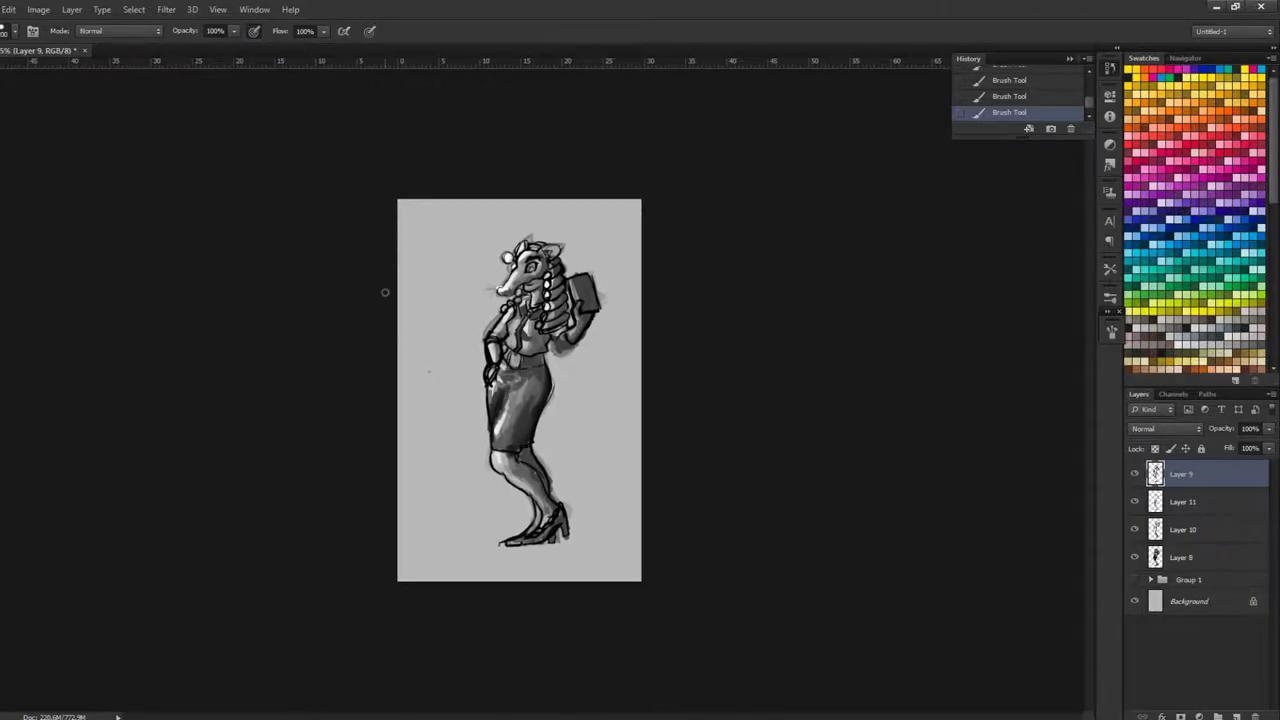
pyautogui.hotkey('ctrl', '+')
pyautogui.hotkey('ctrl', '+')
pyautogui.hotkey('ctrl', '+')
pyautogui.keyDown('alt'); pyautogui.click(484, 133); pyautogui.keyUp('alt')
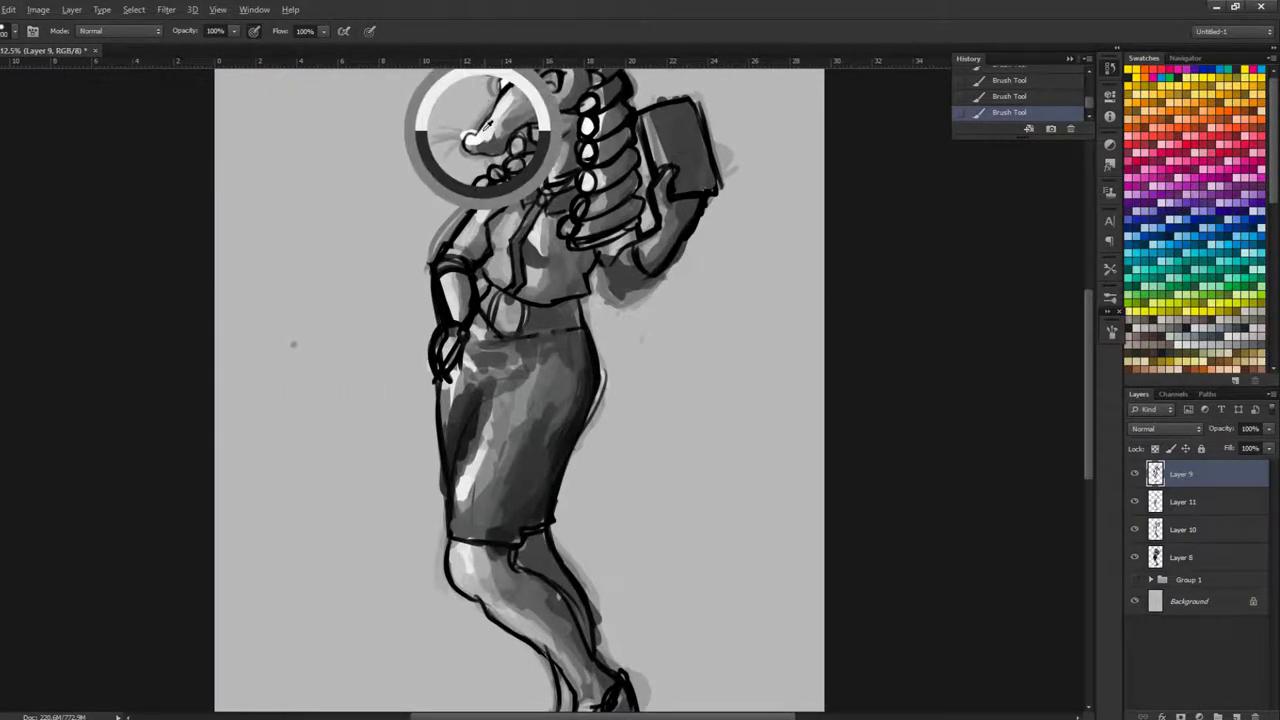
pyautogui.moveTo(539, 232); pyautogui.dragTo(522, 198)
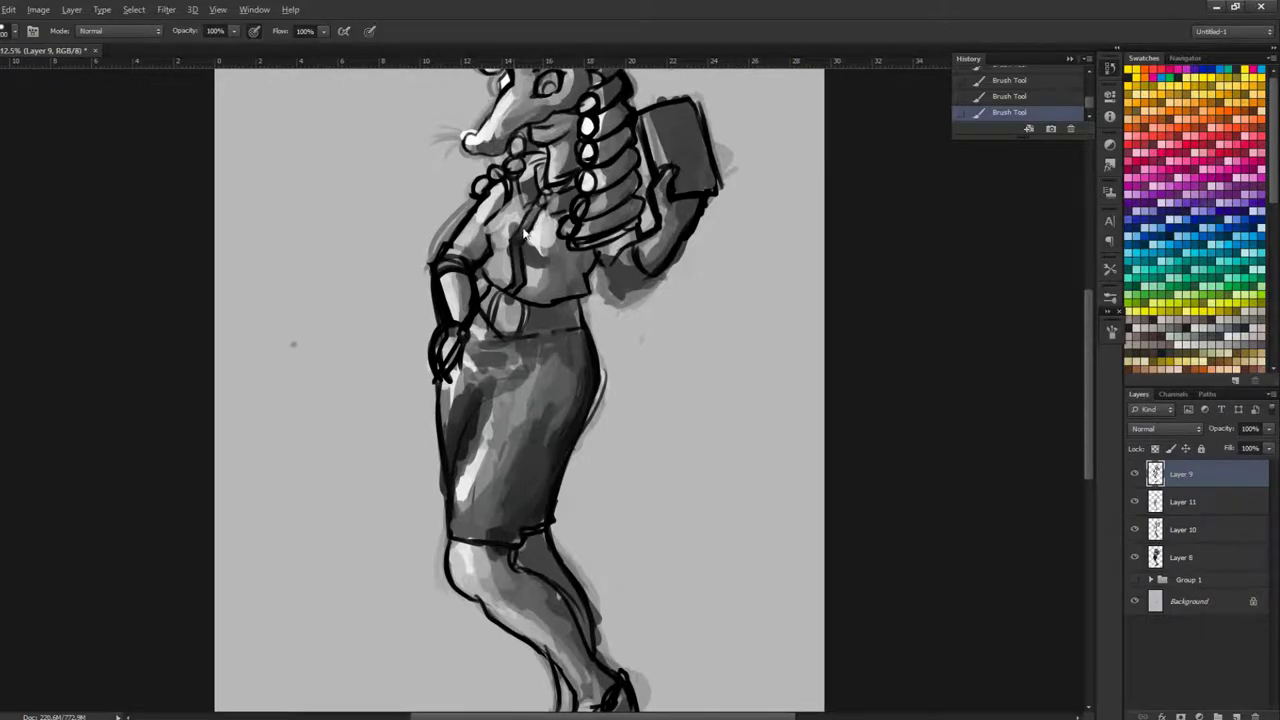
# Step: Compare the skirt and shirt shading up close and across the whole figure
pyautogui.hotkey('ctrl', '-')
pyautogui.hotkey('ctrl', '-')
pyautogui.hotkey('ctrl', '-')
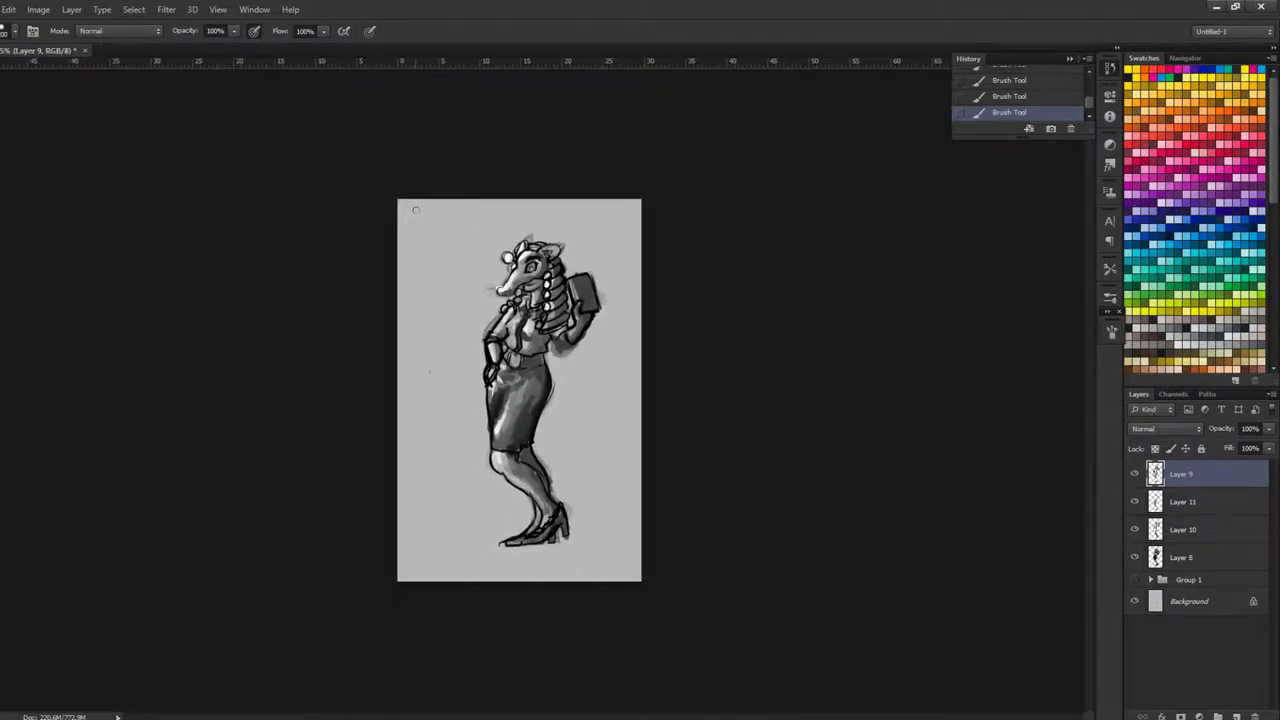
pyautogui.hotkey('ctrl', '+')
pyautogui.hotkey('ctrl', '+')
pyautogui.scroll(2, 521, 385)
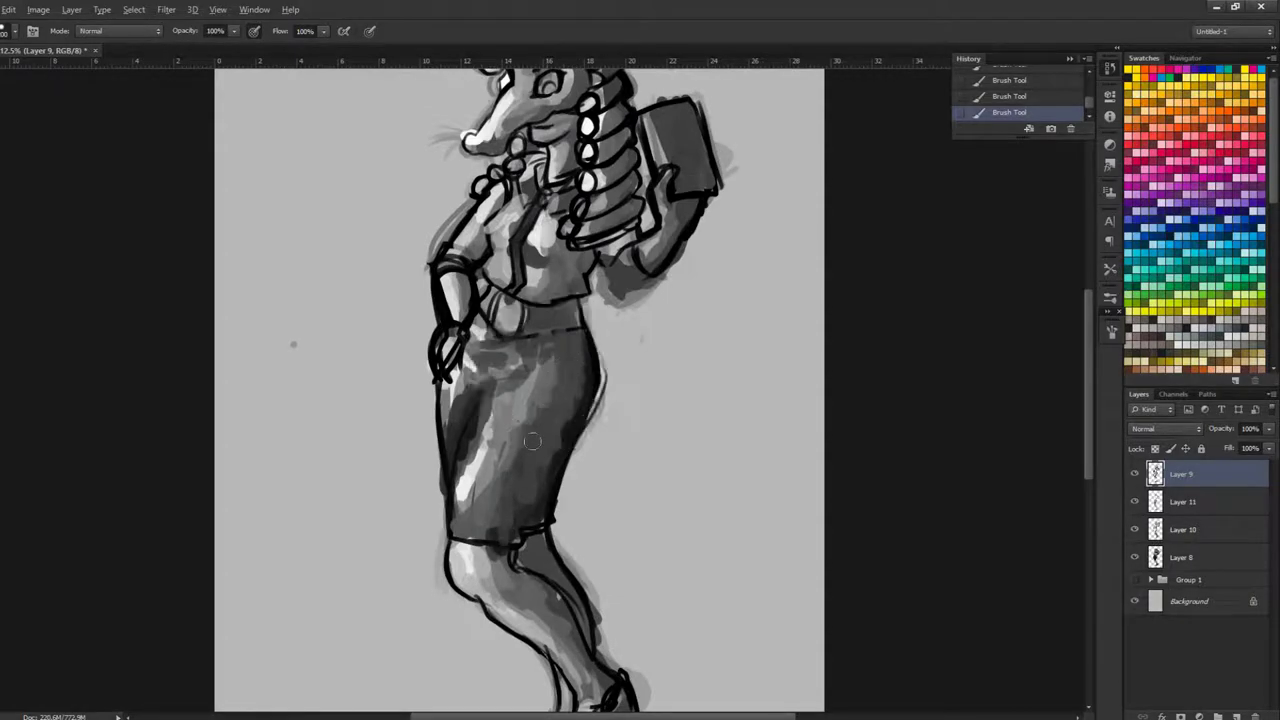
pyautogui.scroll(-2, 409, 451)
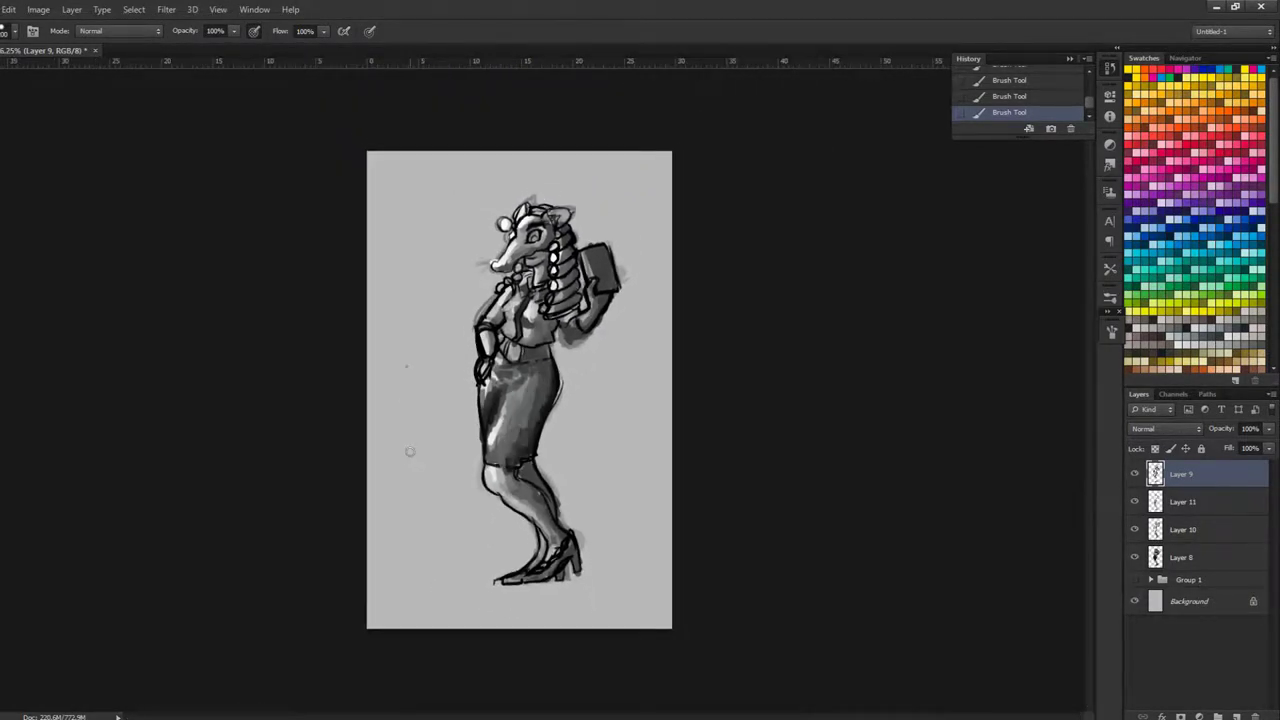
pyautogui.scroll(-1, 409, 451)
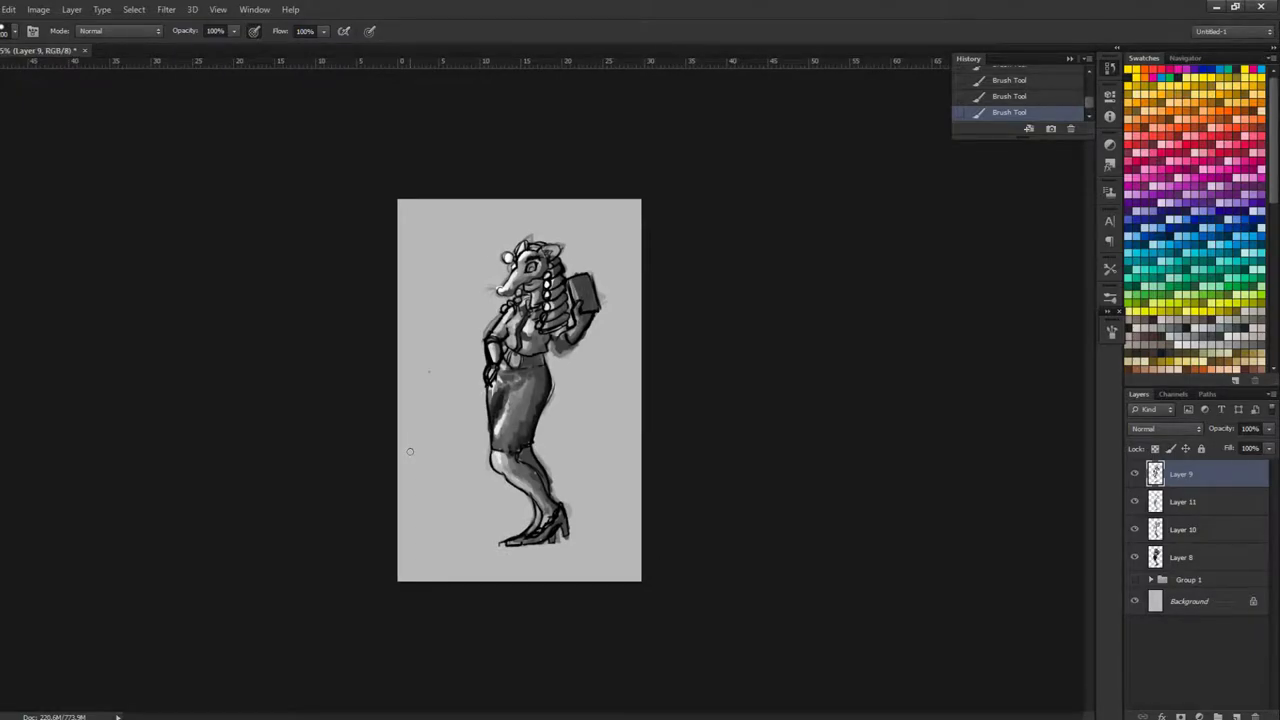
# Step: Inspect the values of the face, braid and upper body at several magnifications
pyautogui.scroll(3, 409, 451)
pyautogui.scroll(1, 345, 360)
pyautogui.scroll(-1, 345, 360)
pyautogui.scroll(1, 345, 360)
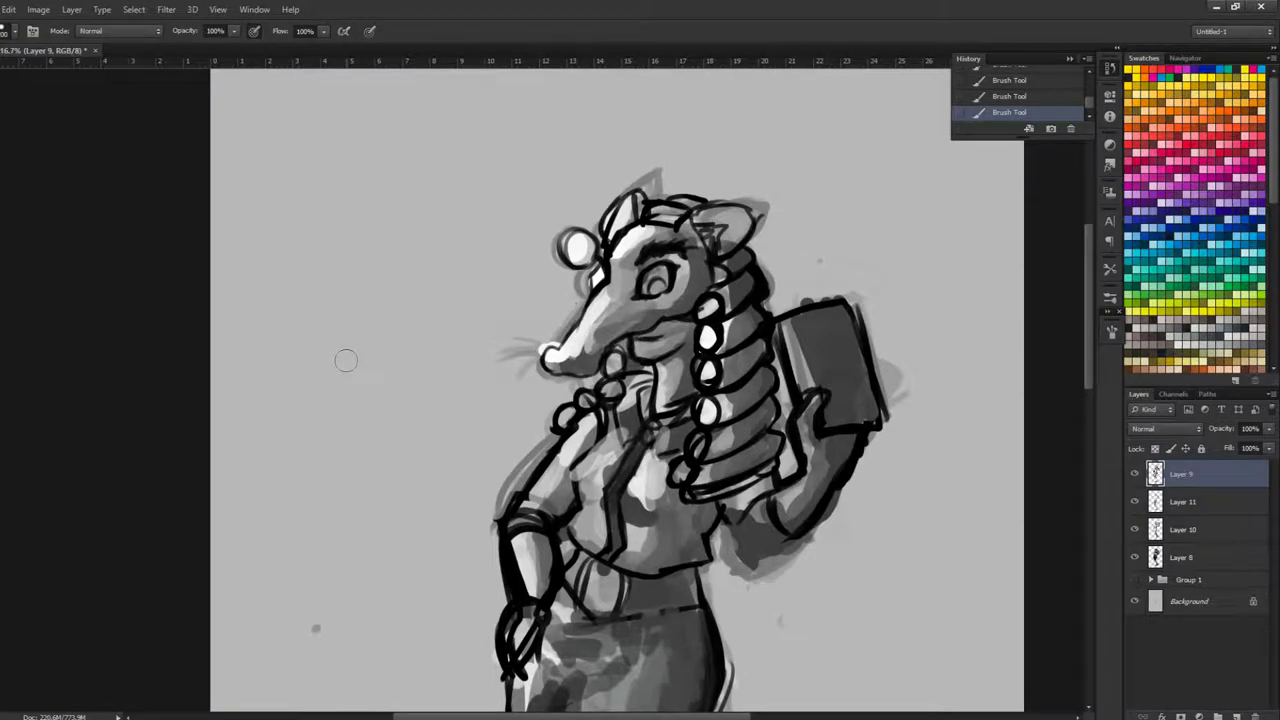
pyautogui.scroll(-2, 345, 360)
pyautogui.scroll(-1, 335, 345)
pyautogui.scroll(-1, 335, 343)
pyautogui.scroll(2, 333, 343)
pyautogui.moveTo(531, 243); pyautogui.dragTo(529, 432)
pyautogui.scroll(1, 530, 428)
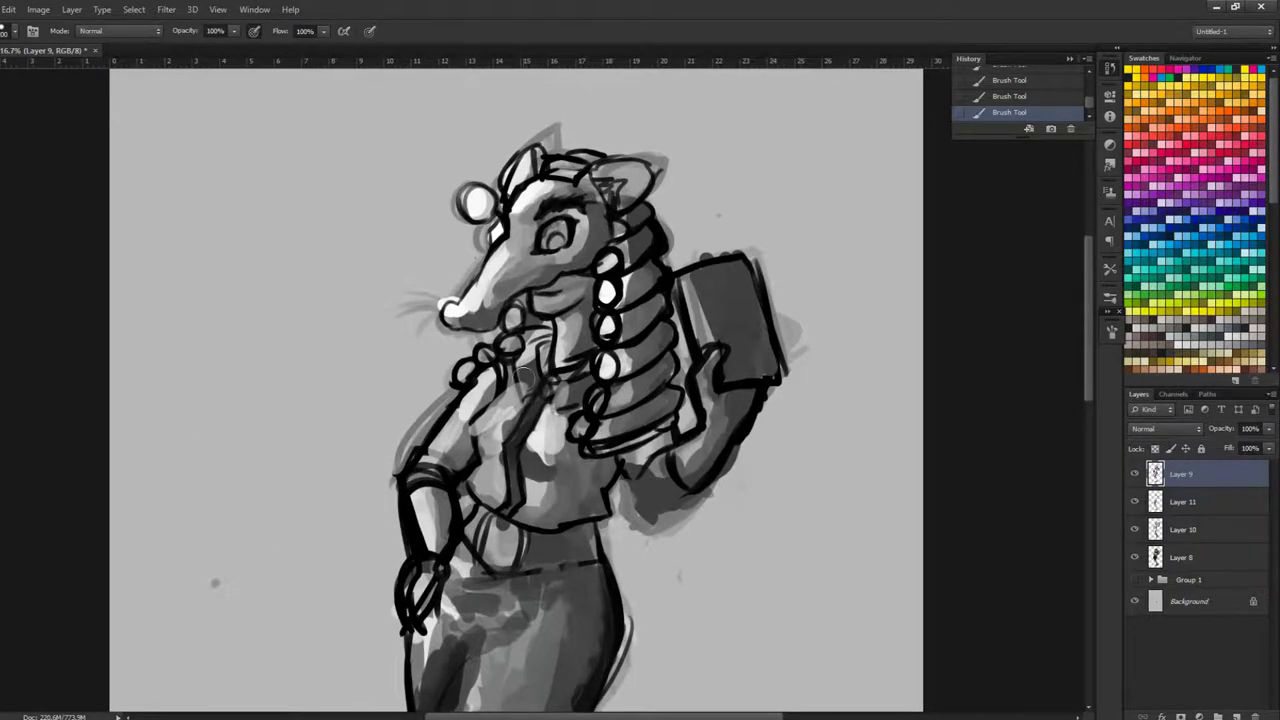
pyautogui.scroll(1, 443, 357)
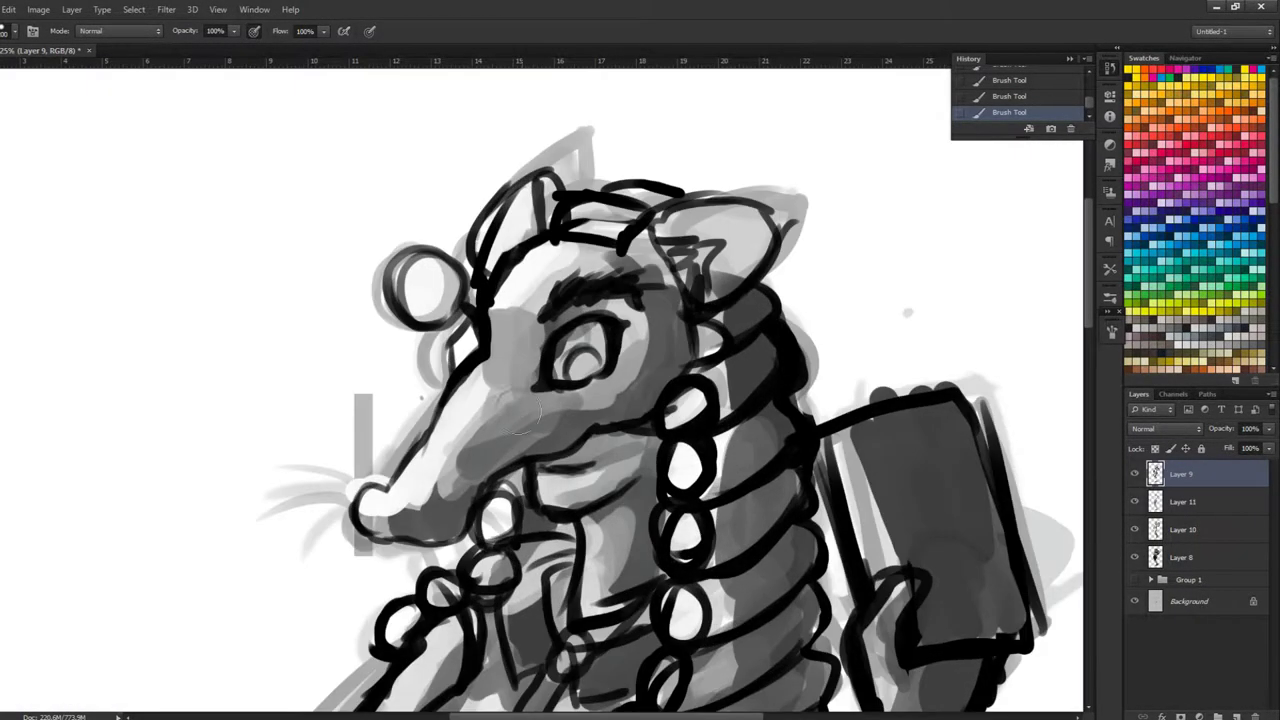
pyautogui.scroll(1, 540, 416)
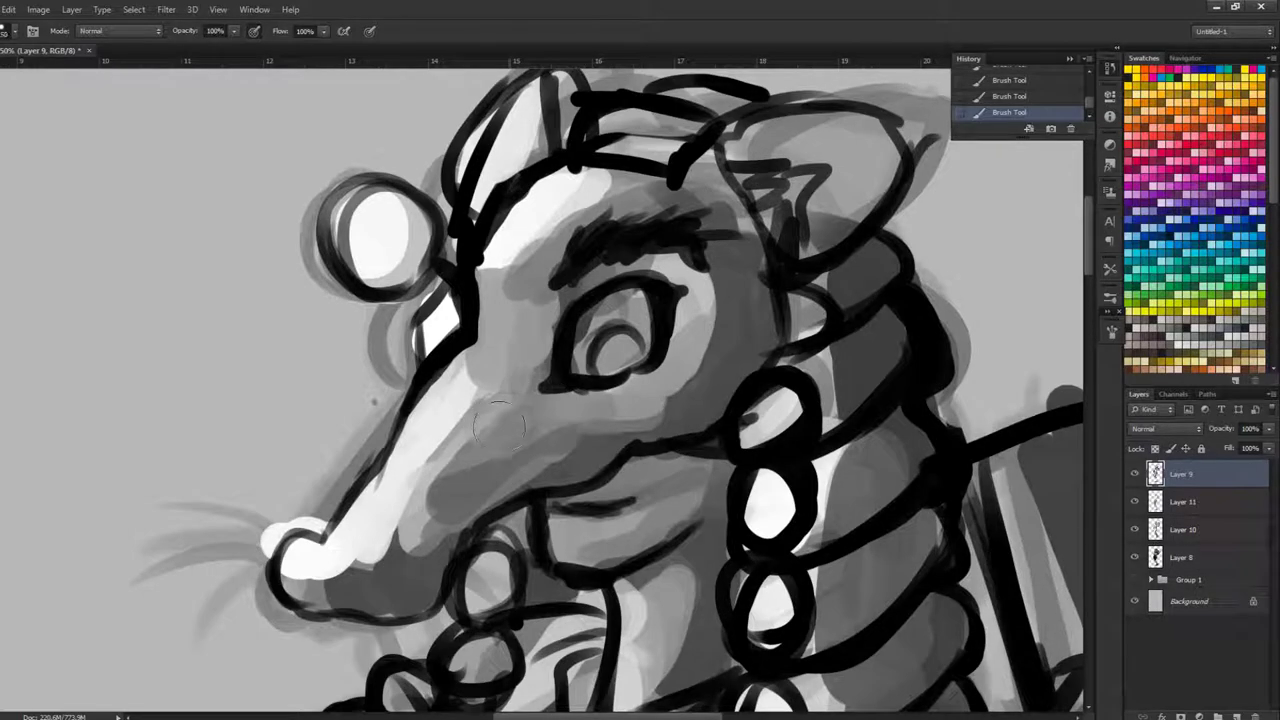
pyautogui.scroll(-4, 644, 291)
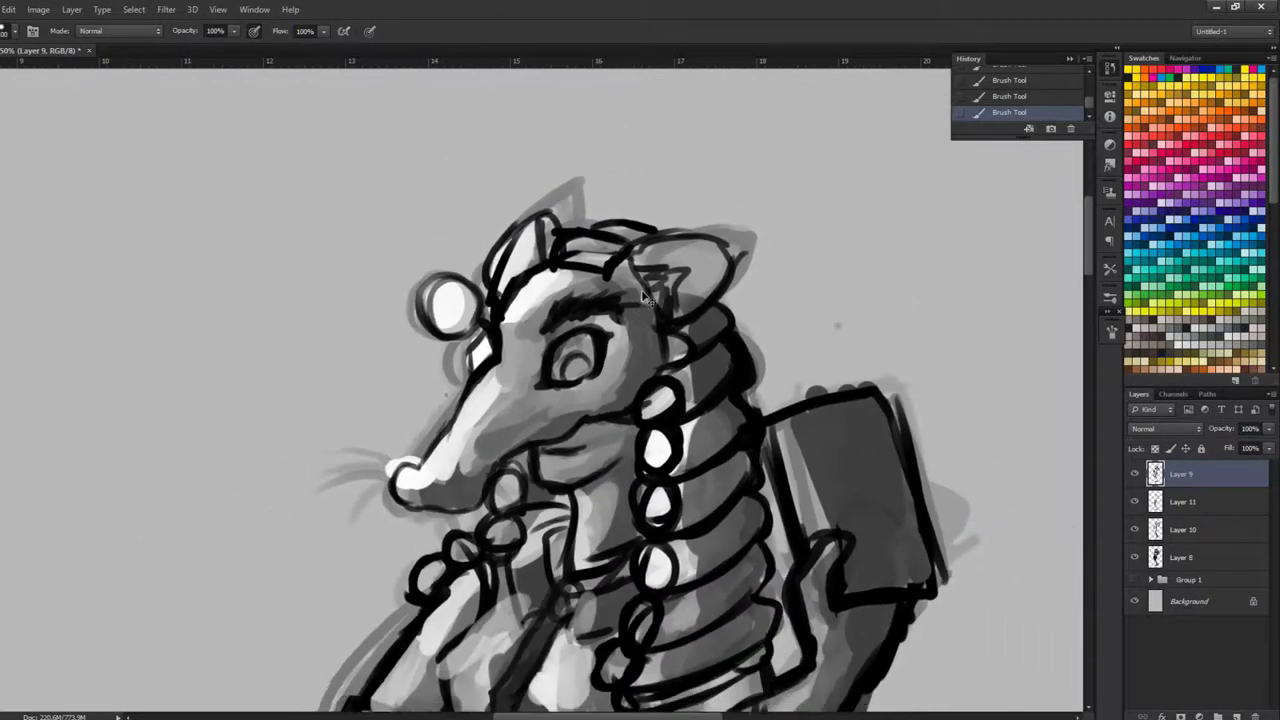
pyautogui.scroll(3, 644, 291)
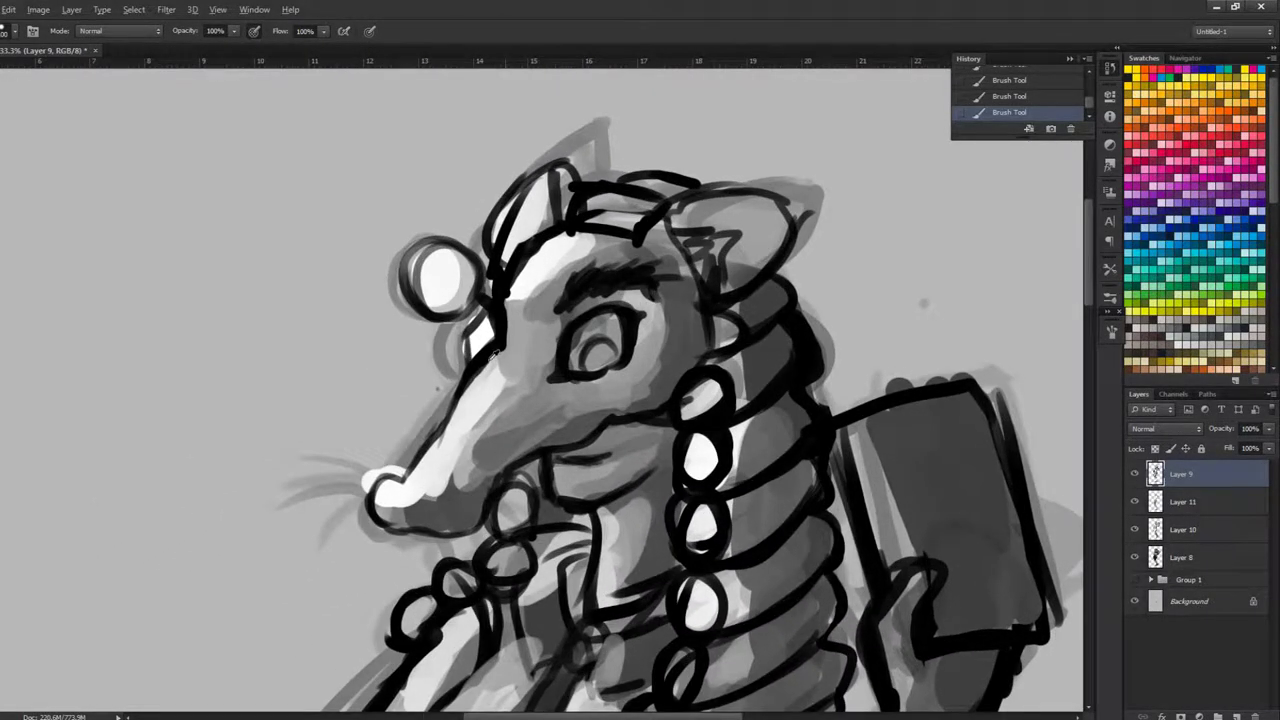
pyautogui.scroll(-3, 413, 337)
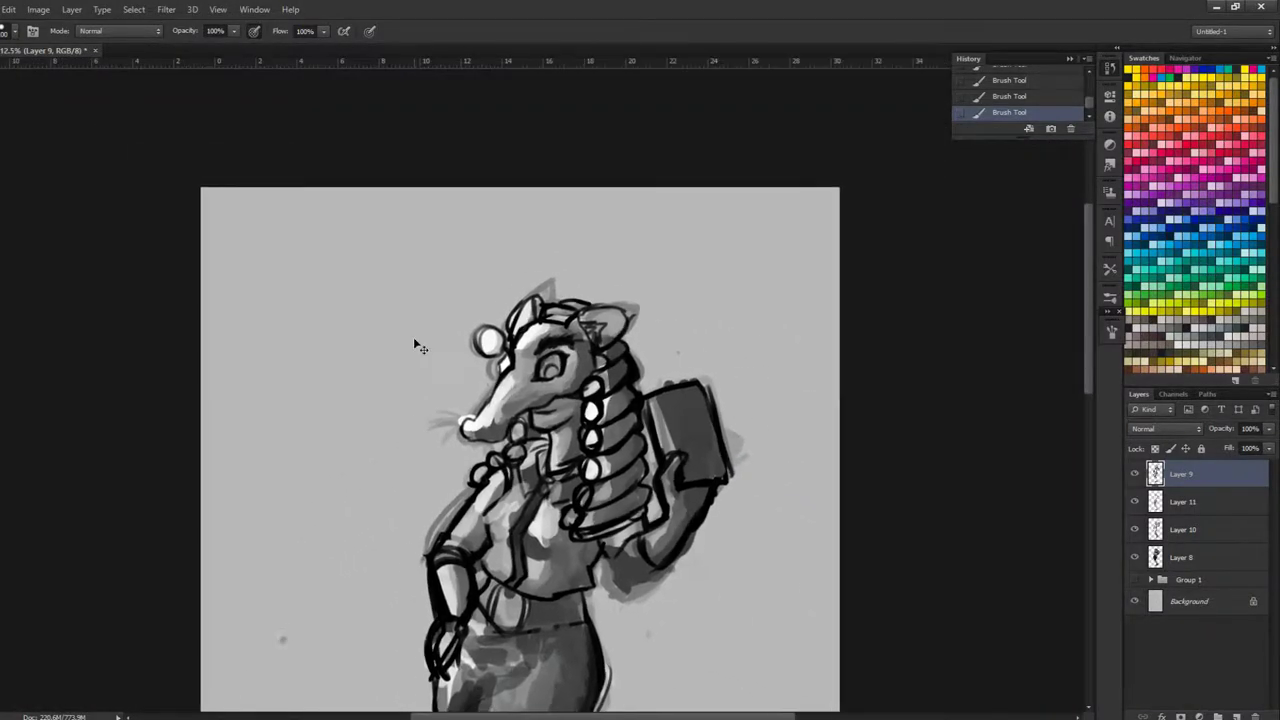
# Step: Sample a light grey from the braid's top bead and paint it over the upper beads
pyautogui.scroll(2, 413, 337)
pyautogui.keyDown('alt'); pyautogui.click(656, 382); pyautogui.keyUp('alt')
pyautogui.moveTo(665, 373)
pyautogui.mouseDown()
pyautogui.moveTo(660, 399)
pyautogui.moveTo(660, 370)
pyautogui.mouseUp()
pyautogui.moveTo(673, 434)
pyautogui.mouseDown()
pyautogui.moveTo(664, 447)
pyautogui.moveTo(657, 419)
pyautogui.moveTo(656, 490)
pyautogui.mouseUp()
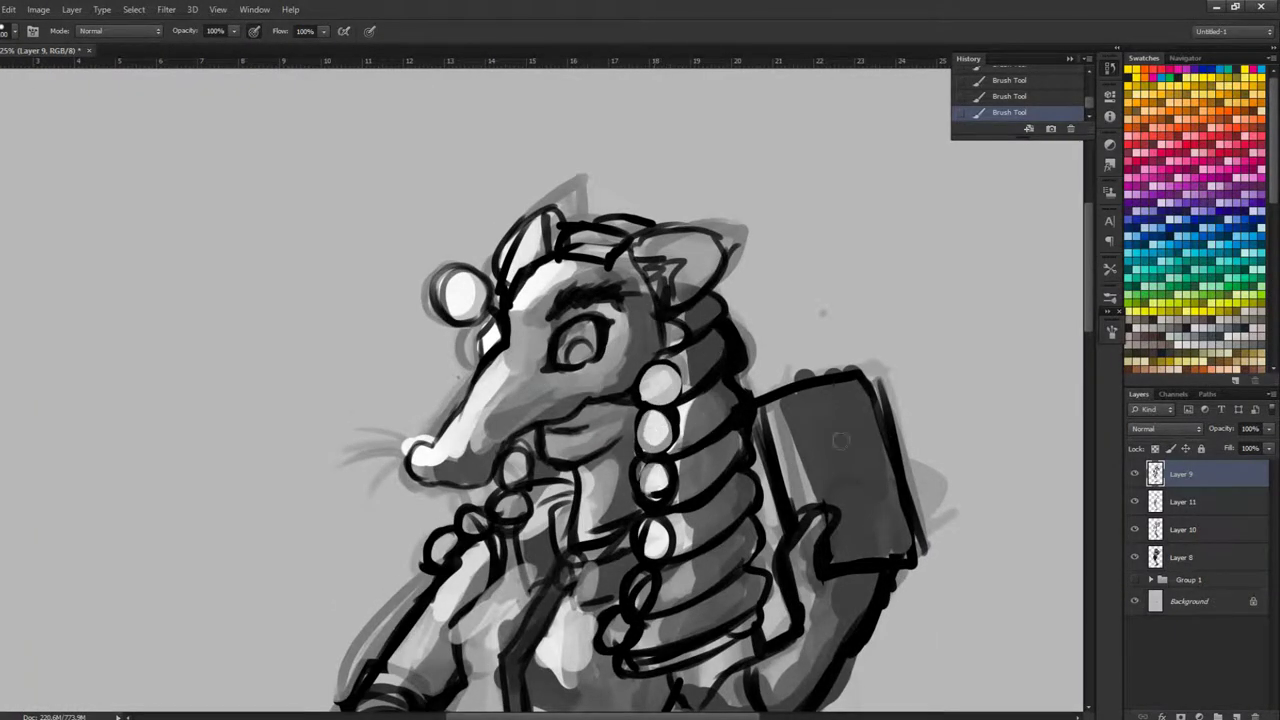
# Step: Add a new empty layer above Layer 9
pyautogui.click(1236, 716)
pyautogui.hotkey('ctrl', '-')
pyautogui.hotkey('ctrl', '-')
pyautogui.hotkey('ctrl', '-')
pyautogui.hotkey('ctrl', '-')
pyautogui.hotkey('ctrl', '+')
pyautogui.hotkey('ctrl', '+')
# Step: Paint darker grey shading on the new layer over the shirt front and along its lower hem
pyautogui.moveTo(526, 240); pyautogui.dragTo(520, 284)
pyautogui.hotkey('ctrl', '+')
pyautogui.hotkey('ctrl', '+')
pyautogui.hotkey('ctrl', '+')
pyautogui.hotkey('ctrl', '+')
pyautogui.moveTo(508, 410)
pyautogui.mouseDown()
pyautogui.moveTo(525, 510)
pyautogui.moveTo(505, 530)
pyautogui.moveTo(555, 316)
pyautogui.moveTo(604, 246)
pyautogui.mouseUp()
pyautogui.moveTo(720, 420)
pyautogui.mouseDown()
pyautogui.moveTo(686, 478)
pyautogui.moveTo(712, 414)
pyautogui.moveTo(648, 502)
pyautogui.mouseUp()
pyautogui.moveTo(704, 447)
pyautogui.mouseDown()
pyautogui.moveTo(699, 532)
pyautogui.moveTo(588, 568)
pyautogui.mouseUp()
pyautogui.moveTo(526, 487)
pyautogui.mouseDown()
pyautogui.moveTo(565, 530)
pyautogui.moveTo(539, 555)
pyautogui.mouseUp()
pyautogui.moveTo(493, 503)
pyautogui.mouseDown()
pyautogui.moveTo(448, 506)
pyautogui.moveTo(578, 554)
pyautogui.moveTo(664, 538)
pyautogui.moveTo(697, 503)
pyautogui.moveTo(652, 514)
pyautogui.mouseUp()
pyautogui.moveTo(684, 422)
pyautogui.mouseDown()
pyautogui.moveTo(650, 488)
pyautogui.moveTo(647, 456)
pyautogui.moveTo(638, 478)
pyautogui.moveTo(640, 531)
pyautogui.moveTo(605, 515)
pyautogui.moveTo(677, 434)
pyautogui.moveTo(612, 512)
pyautogui.moveTo(620, 530)
pyautogui.moveTo(572, 552)
pyautogui.moveTo(540, 505)
pyautogui.moveTo(570, 487)
pyautogui.mouseUp()
pyautogui.hotkey('ctrl', '-')
pyautogui.hotkey('ctrl', '-')
pyautogui.hotkey('ctrl', '-')
pyautogui.hotkey('ctrl', '-')
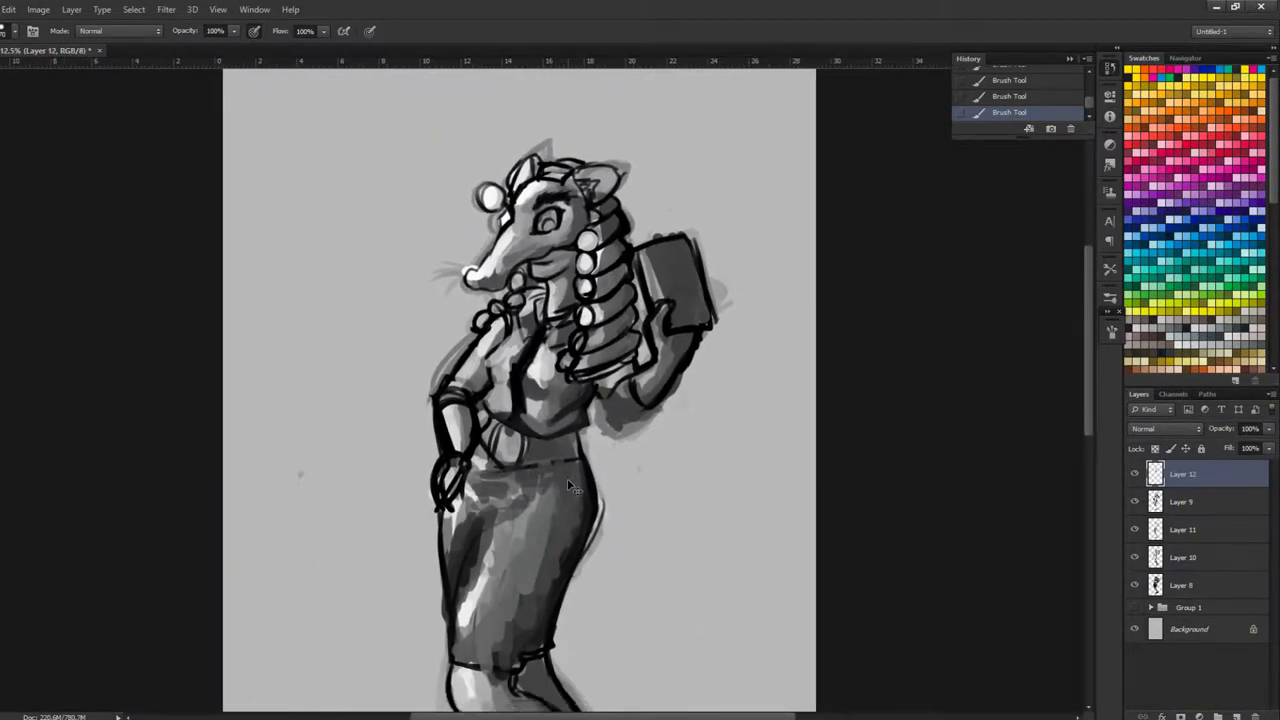
# Step: Paint dark grey shading inside the shirt collar opening below the neck
pyautogui.hotkey('ctrl', '-')
pyautogui.hotkey('ctrl', '+')
pyautogui.hotkey('ctrl', '+')
pyautogui.hotkey('ctrl', '+')
pyautogui.moveTo(458, 207); pyautogui.dragTo(516, 465)
pyautogui.hotkey('ctrl', '+')
pyautogui.hotkey('ctrl', '+')
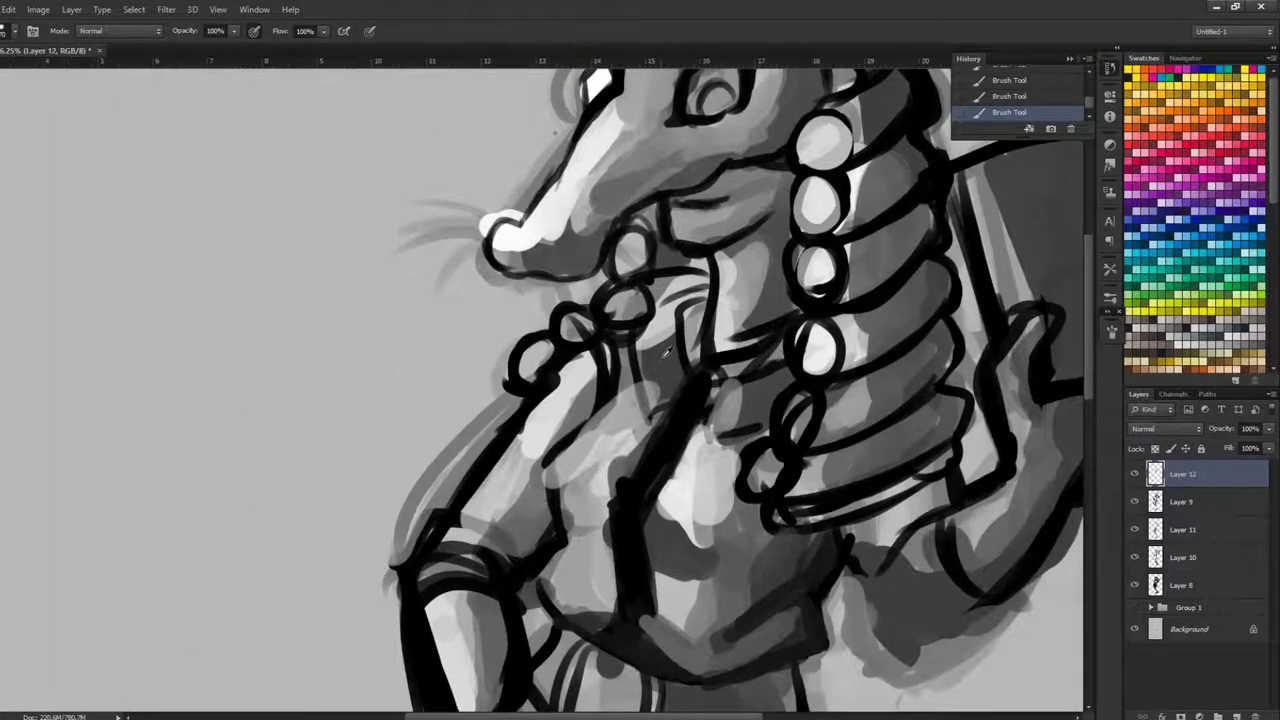
pyautogui.moveTo(676, 361)
pyautogui.mouseDown()
pyautogui.moveTo(649, 378)
pyautogui.moveTo(689, 370)
pyautogui.moveTo(703, 325)
pyautogui.mouseUp()
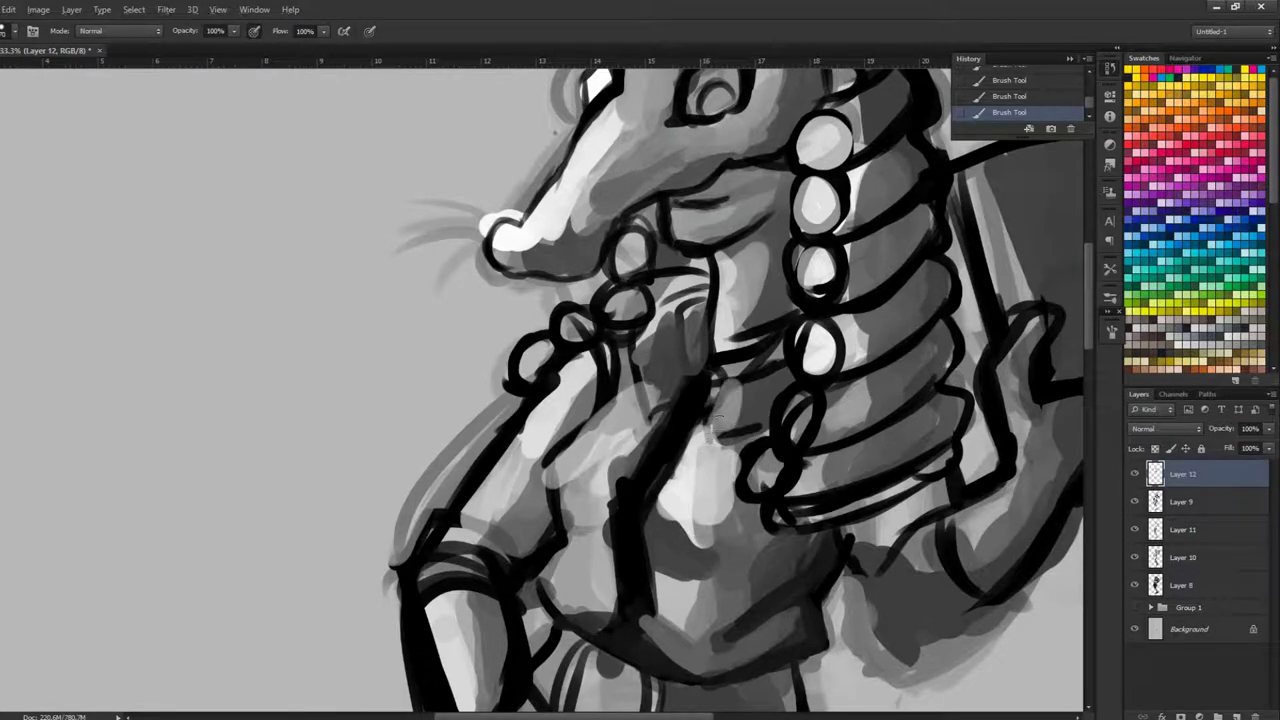
pyautogui.hotkey('ctrl', '-')
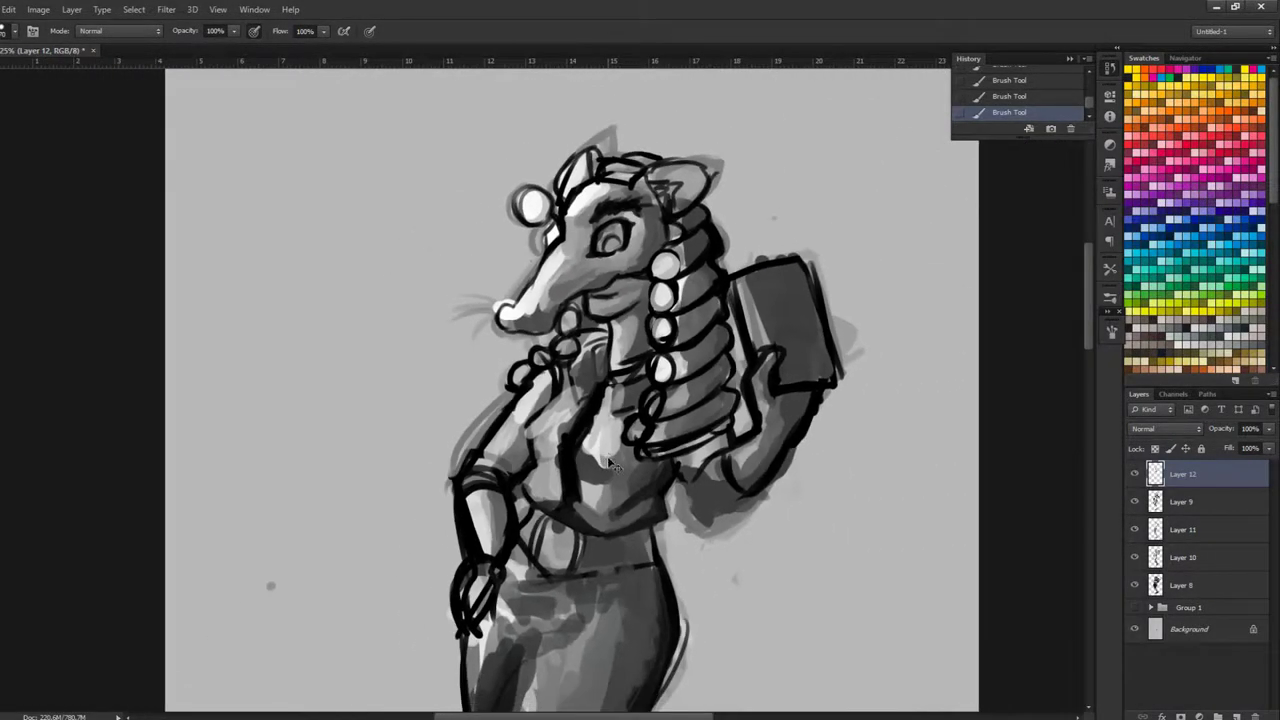
pyautogui.hotkey('ctrl', '-')
pyautogui.hotkey('ctrl', '-')
pyautogui.hotkey('ctrl', '-')
pyautogui.hotkey('ctrl', '-')
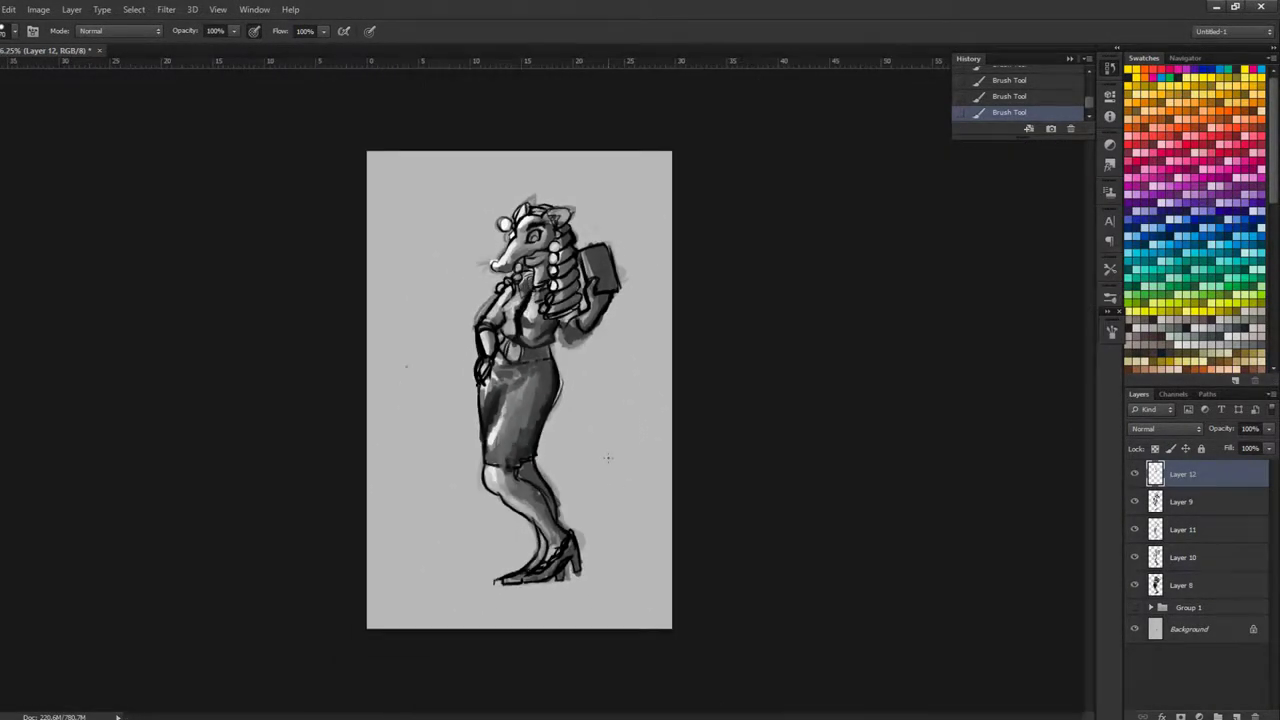
# Step: Fill the shirt's collar opening with black and paint grey over the collar edge beside it
pyautogui.hotkey('ctrl', '-')
pyautogui.hotkey('ctrl', '+')
pyautogui.hotkey('ctrl', '+')
pyautogui.hotkey('ctrl', '+')
pyautogui.hotkey('ctrl', '+')
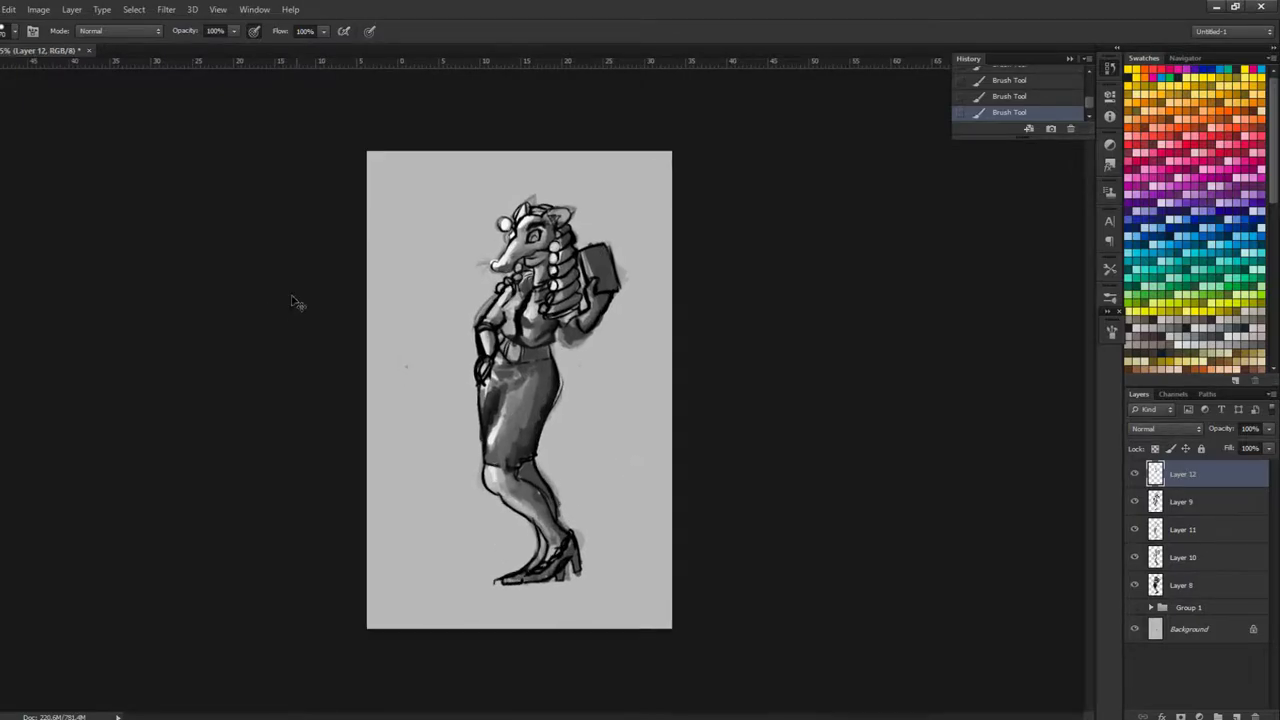
pyautogui.moveTo(555, 187); pyautogui.dragTo(561, 385)
pyautogui.hotkey('ctrl', '+')
pyautogui.hotkey('ctrl', '+')
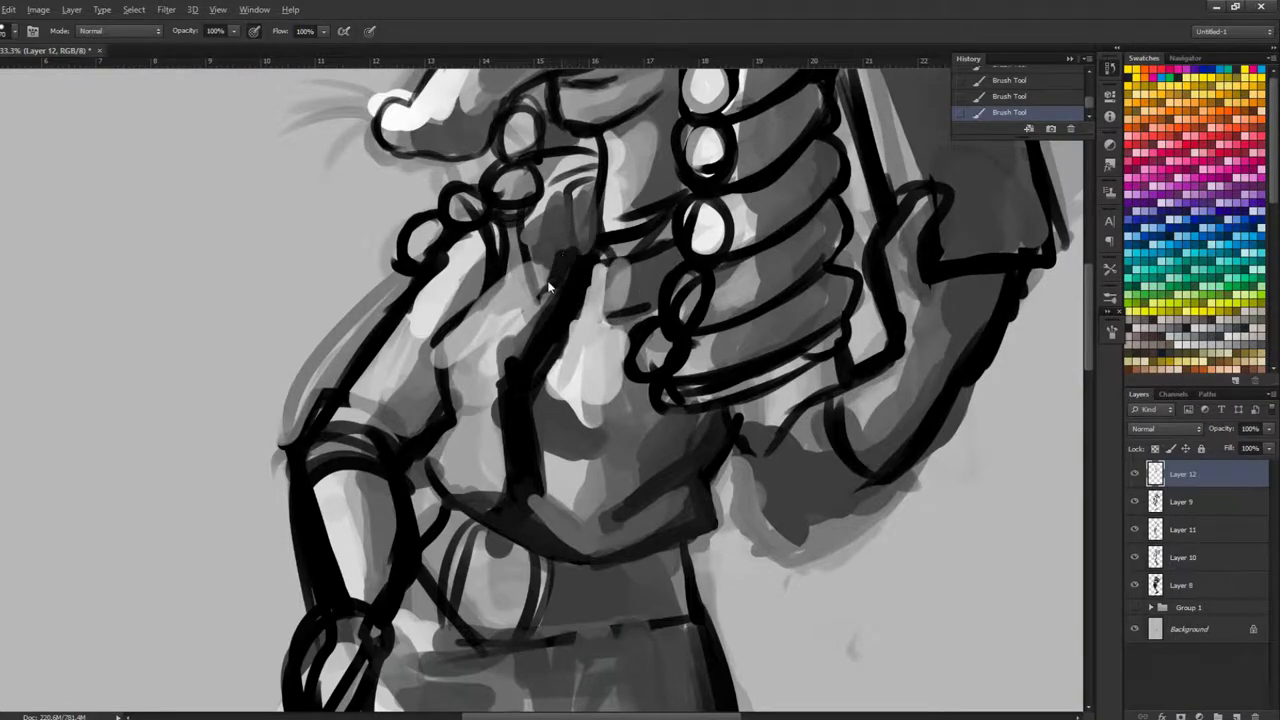
pyautogui.moveTo(565, 212)
pyautogui.mouseDown()
pyautogui.moveTo(589, 174)
pyautogui.moveTo(546, 212)
pyautogui.moveTo(550, 226)
pyautogui.moveTo(568, 222)
pyautogui.moveTo(589, 192)
pyautogui.moveTo(573, 226)
pyautogui.mouseUp()
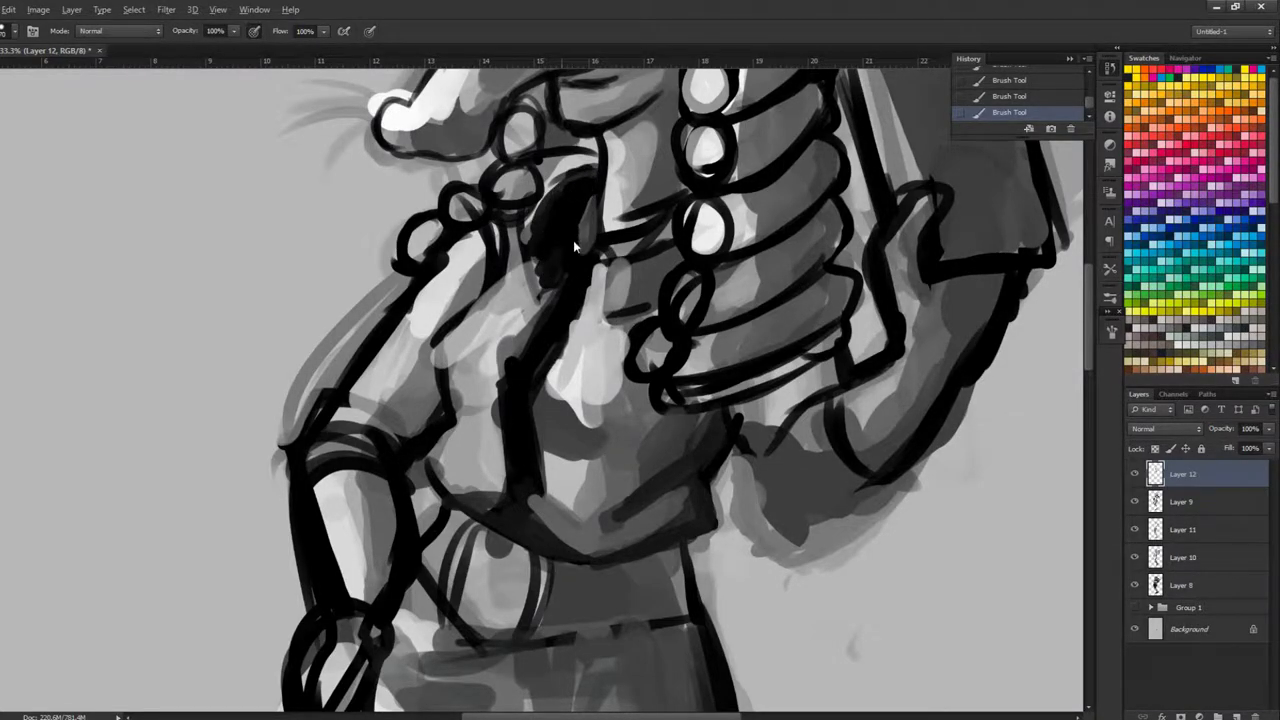
pyautogui.moveTo(517, 293); pyautogui.dragTo(529, 273)
pyautogui.moveTo(537, 228); pyautogui.dragTo(529, 237)
# Step: Paint mid-grey over the collar outline and the adjoining edge of the necklace bead
pyautogui.hotkey('ctrl', '-')
pyautogui.hotkey('ctrl', '-')
pyautogui.hotkey('ctrl', '-')
pyautogui.hotkey('ctrl', '-')
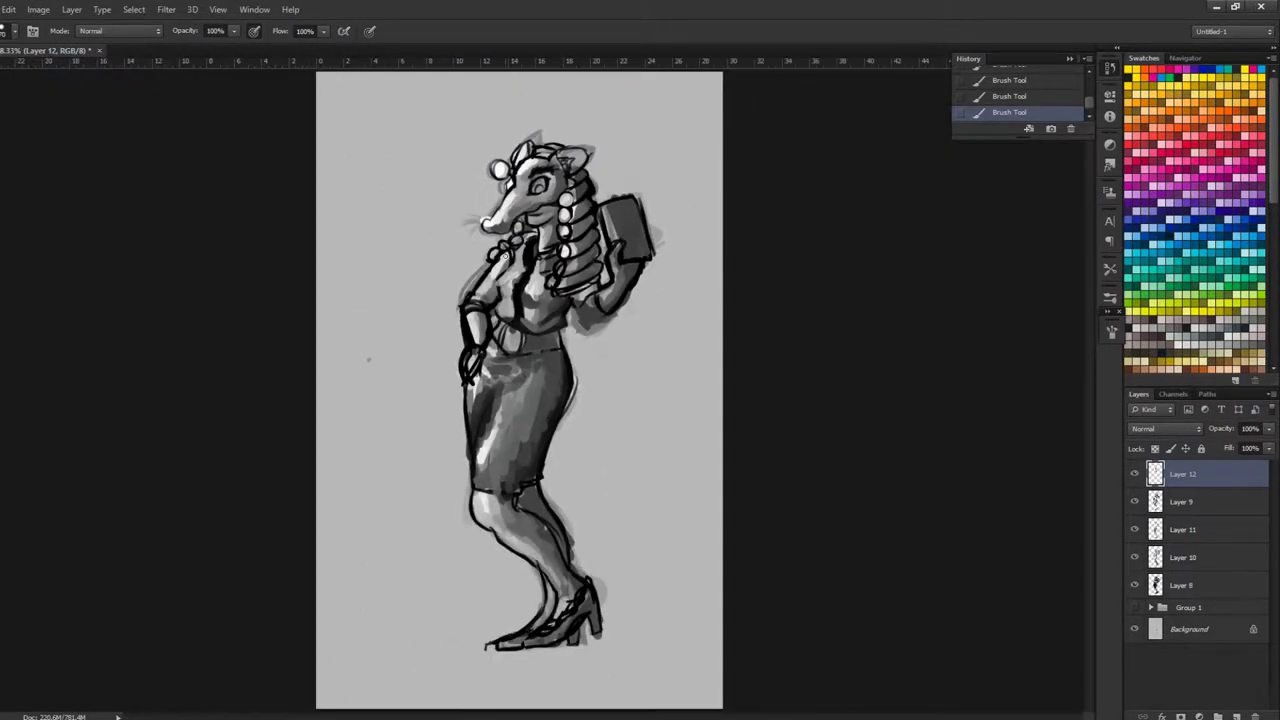
pyautogui.hotkey('ctrl', '+')
pyautogui.hotkey('ctrl', '+')
pyautogui.moveTo(457, 105); pyautogui.dragTo(473, 336)
pyautogui.hotkey('ctrl', '+')
pyautogui.hotkey('ctrl', '+')
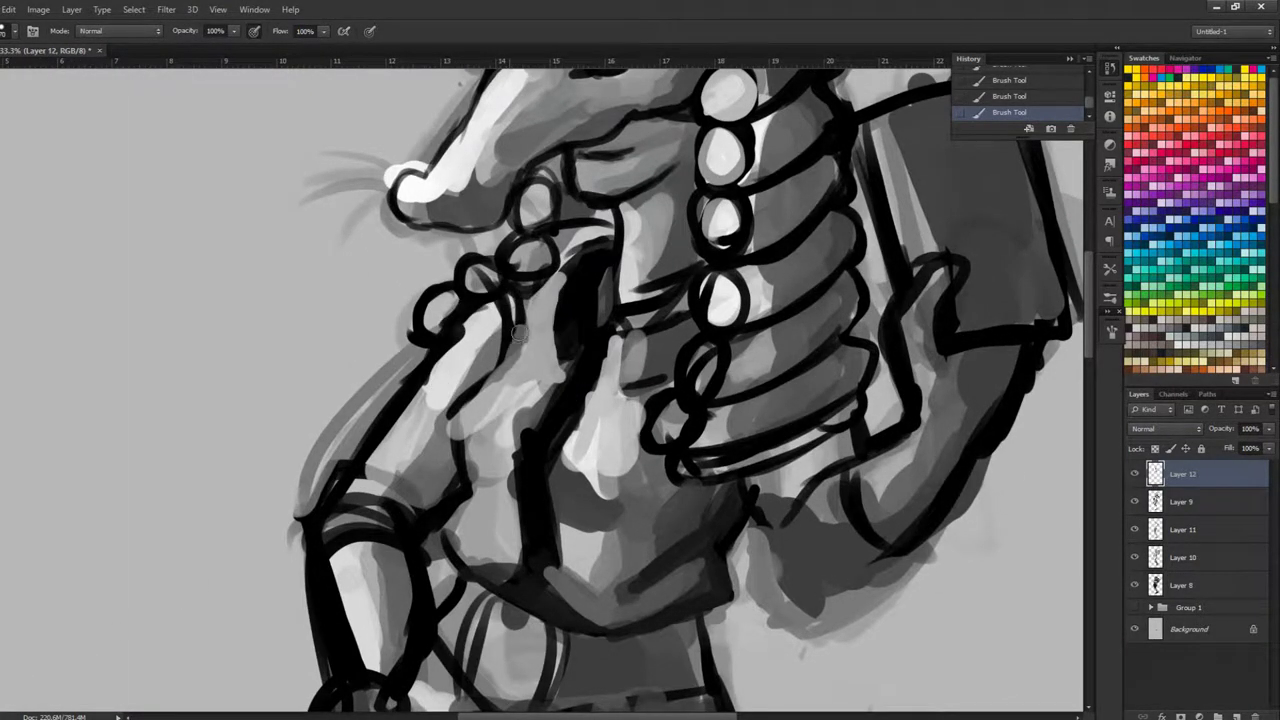
pyautogui.moveTo(560, 266); pyautogui.dragTo(519, 297)
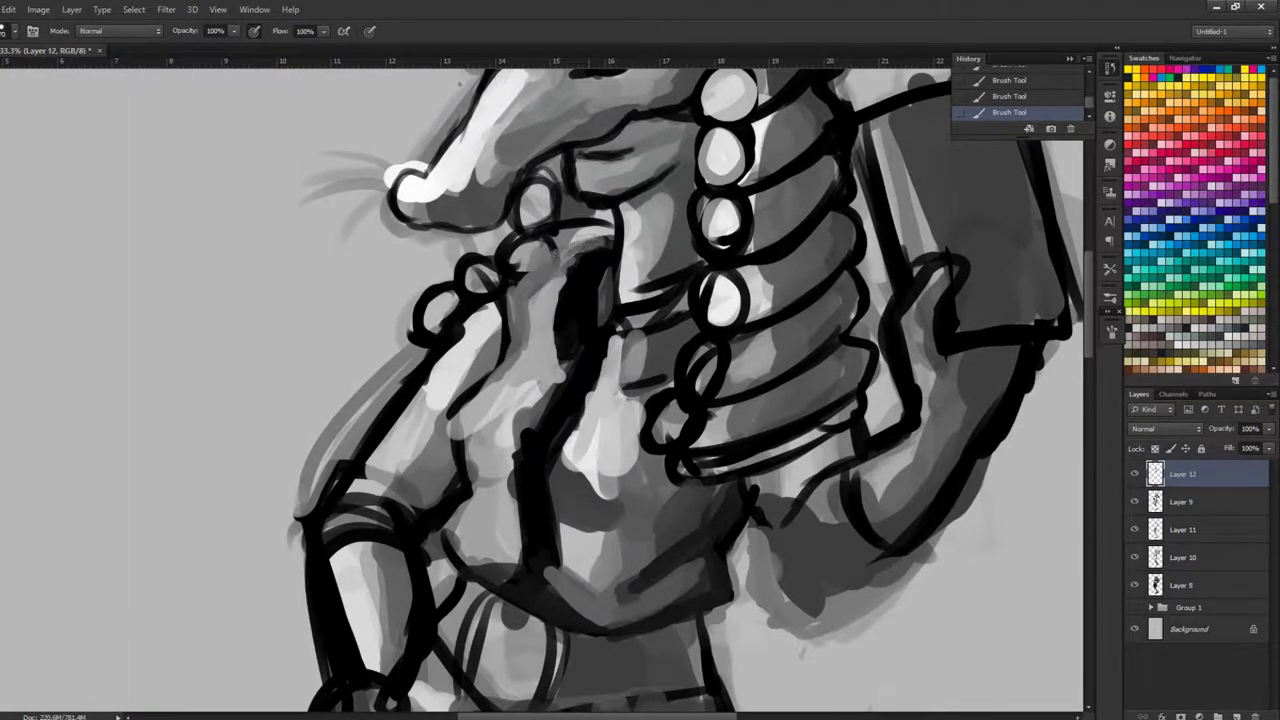
# Step: Paint grey over the outline on the side of the shirt beside the bent elbow
pyautogui.hotkey('ctrl', '-')
pyautogui.hotkey('ctrl', '-')
pyautogui.hotkey('ctrl', '-')
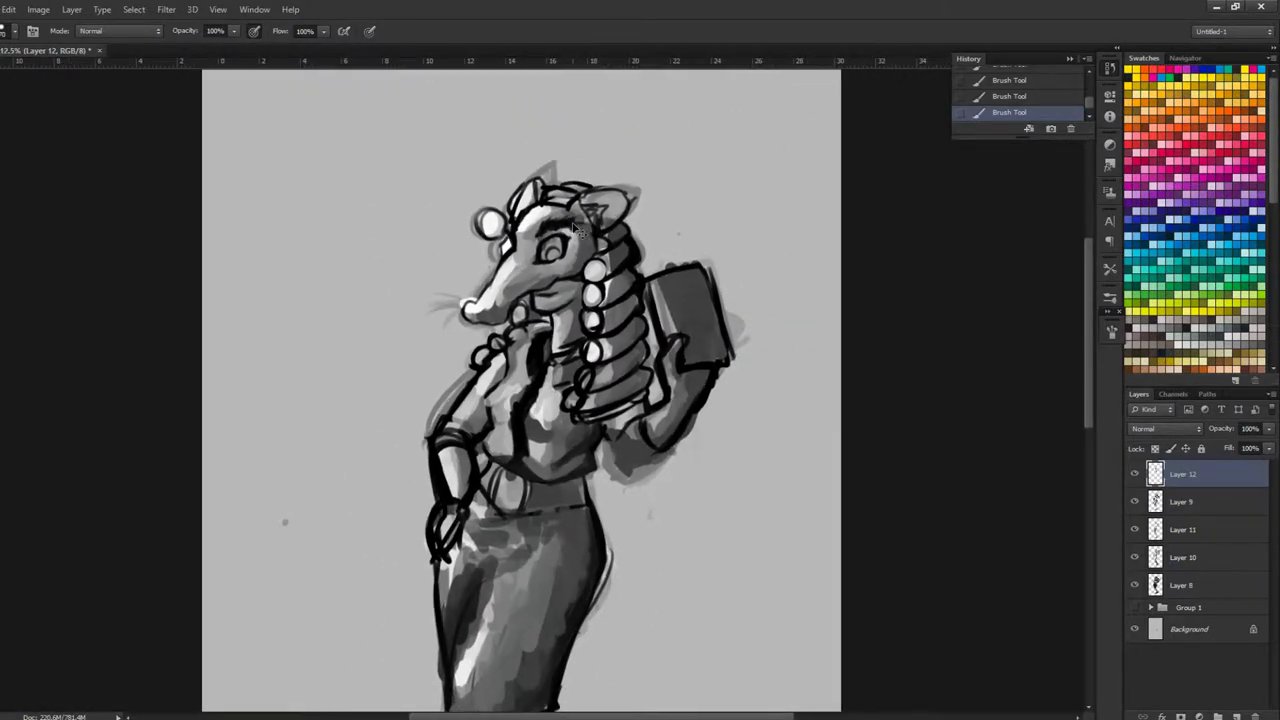
pyautogui.hotkey('ctrl', '+')
pyautogui.hotkey('ctrl', '+')
pyautogui.hotkey('ctrl', '+')
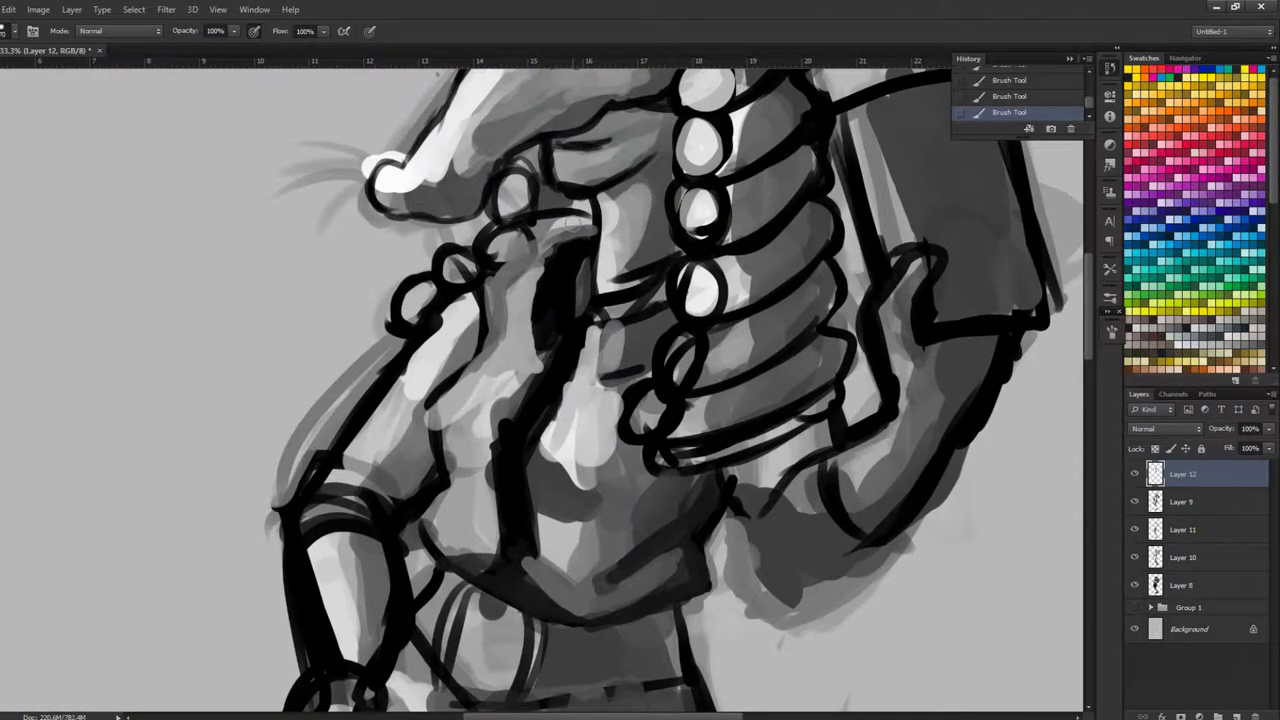
pyautogui.hotkey('ctrl', '-')
pyautogui.hotkey('ctrl', '-')
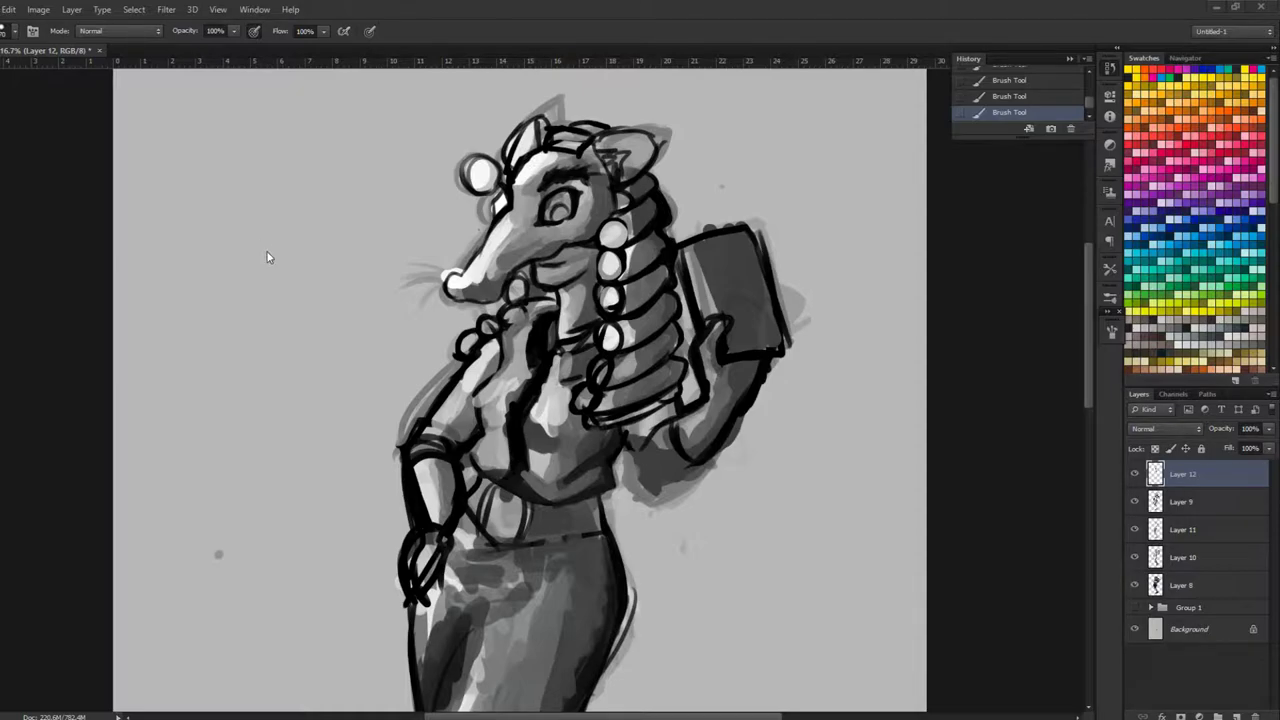
pyautogui.hotkey('ctrl', '+')
pyautogui.hotkey('ctrl', '+')
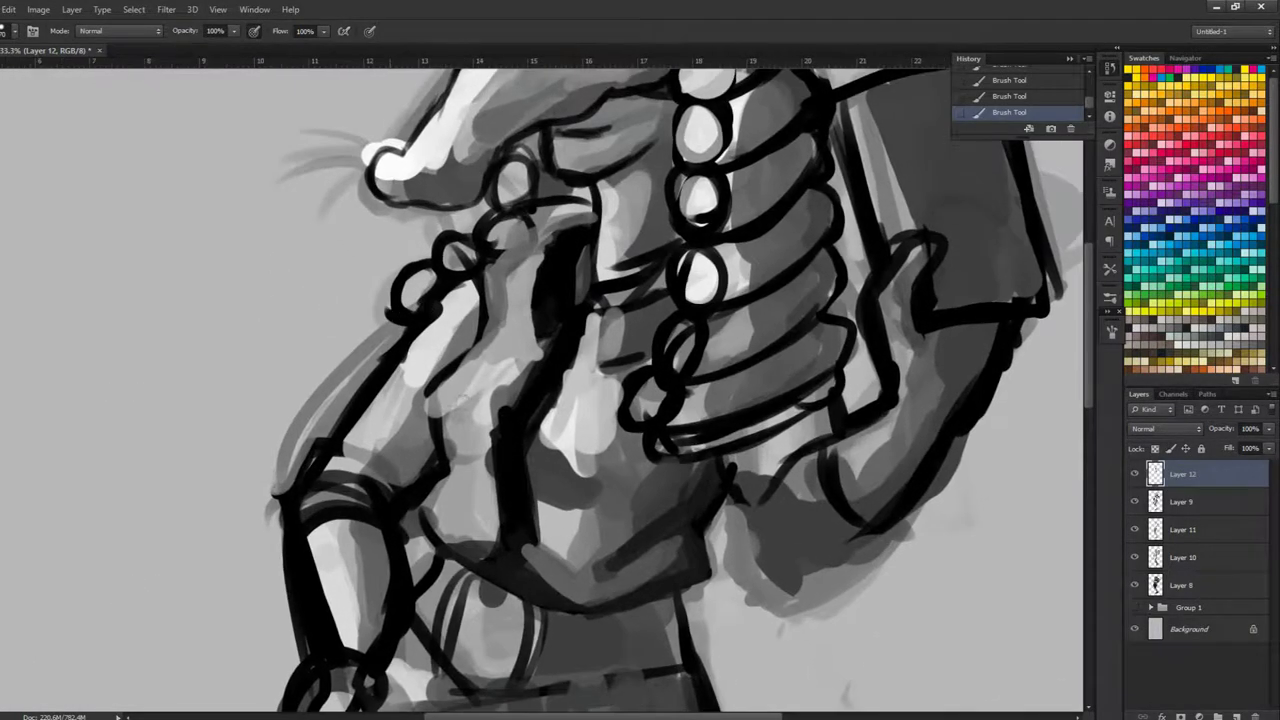
pyautogui.moveTo(451, 454)
pyautogui.mouseDown()
pyautogui.moveTo(452, 498)
pyautogui.moveTo(417, 500)
pyautogui.mouseUp()
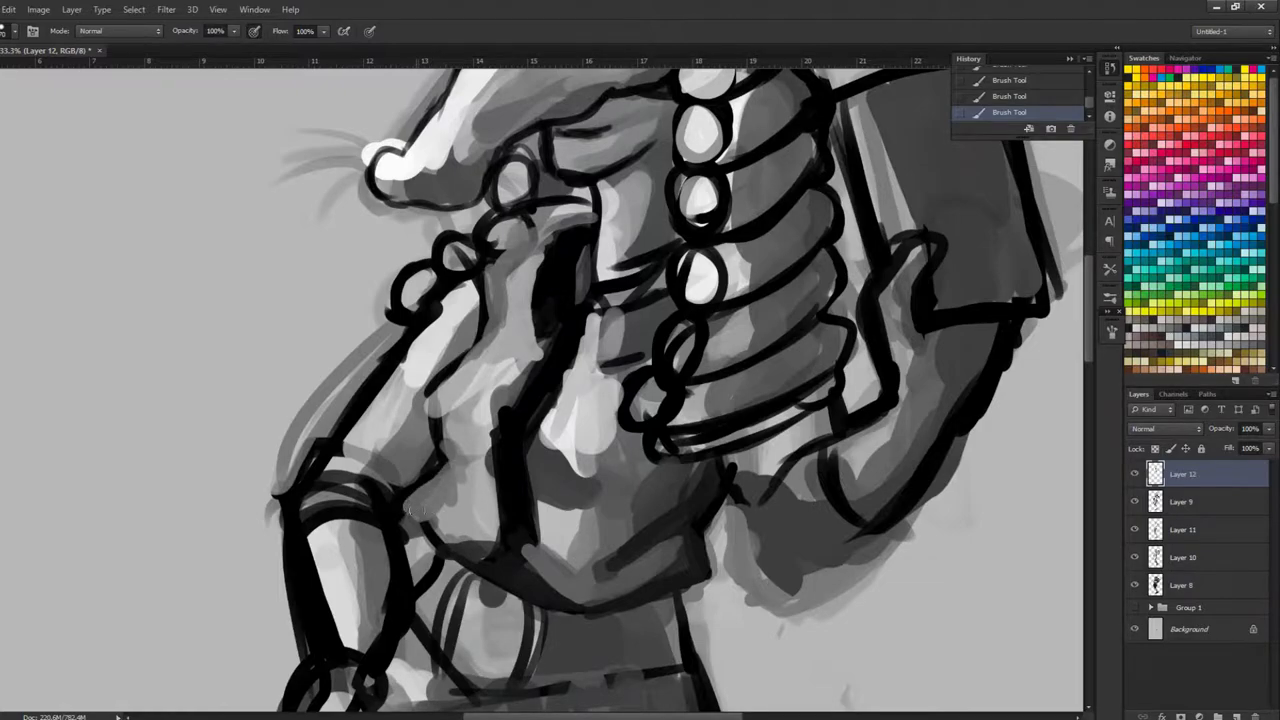
pyautogui.scroll(-1, 314, 394)
pyautogui.click(1108, 333)
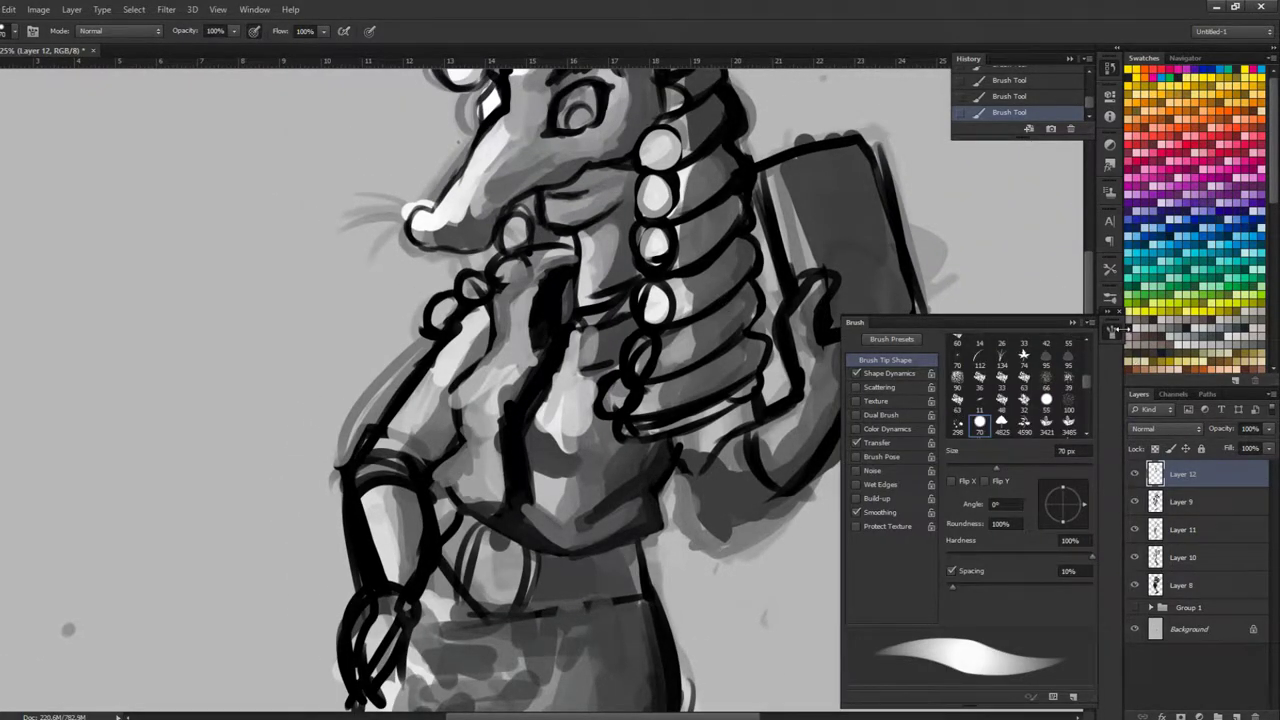
pyautogui.click(1111, 332)
pyautogui.scroll(-3, 842, 482)
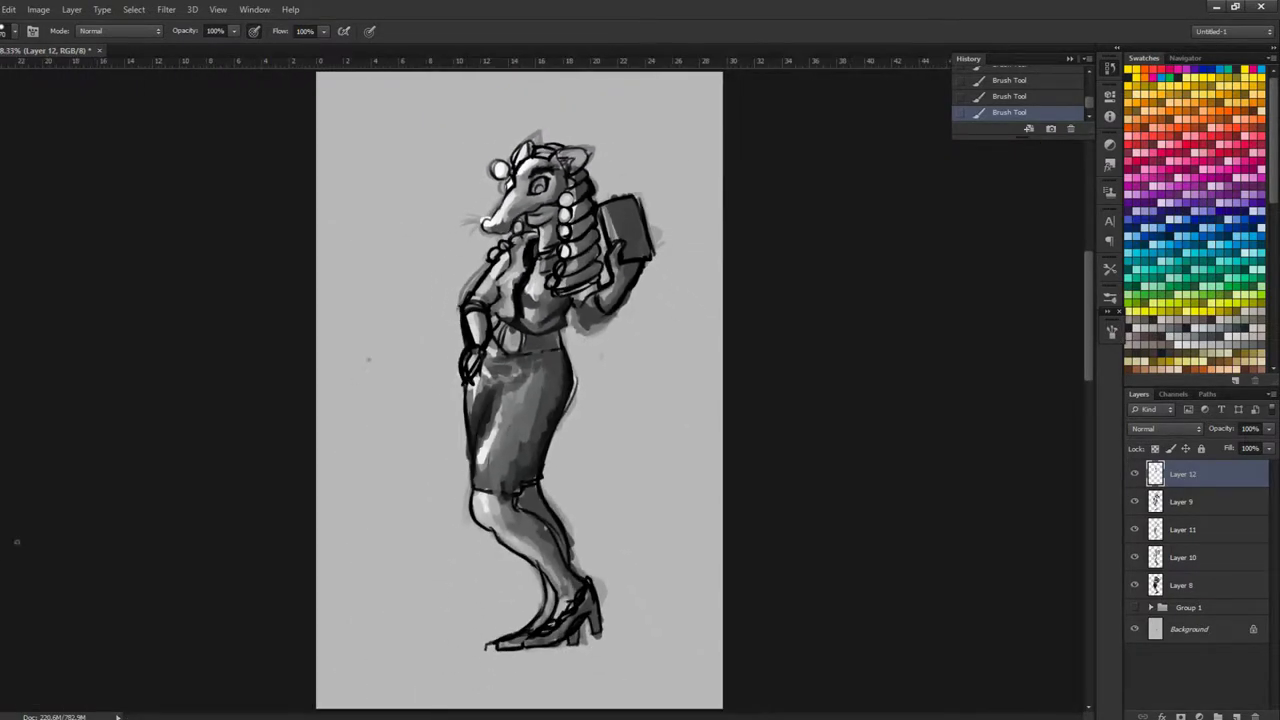
# Step: Sample the dark tone at the waist and paint darker shading with vertical folds across the belt area
pyautogui.scroll(2, 368, 358)
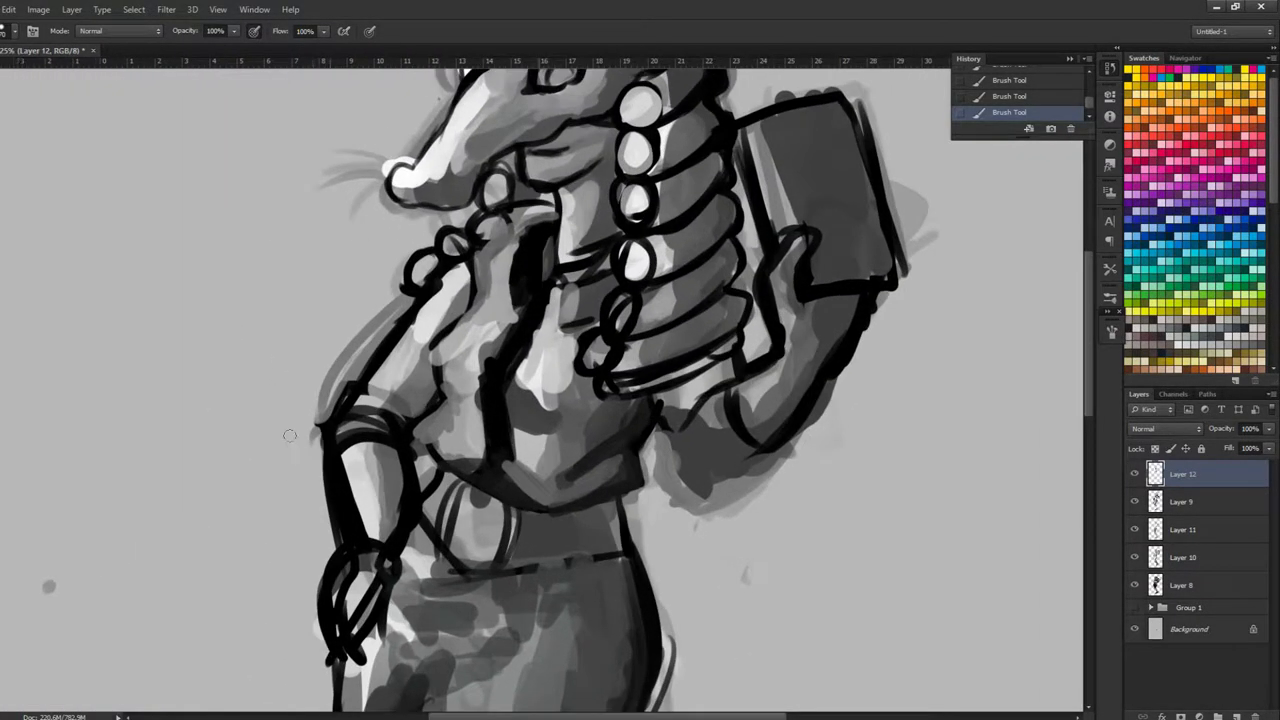
pyautogui.keyDown('alt'); pyautogui.click(625, 545); pyautogui.keyUp('alt')
pyautogui.moveTo(612, 503)
pyautogui.mouseDown()
pyautogui.moveTo(617, 550)
pyautogui.moveTo(592, 499)
pyautogui.moveTo(586, 558)
pyautogui.moveTo(555, 518)
pyautogui.moveTo(608, 547)
pyautogui.moveTo(613, 497)
pyautogui.moveTo(523, 510)
pyautogui.moveTo(540, 560)
pyautogui.moveTo(567, 553)
pyautogui.moveTo(572, 520)
pyautogui.mouseUp()
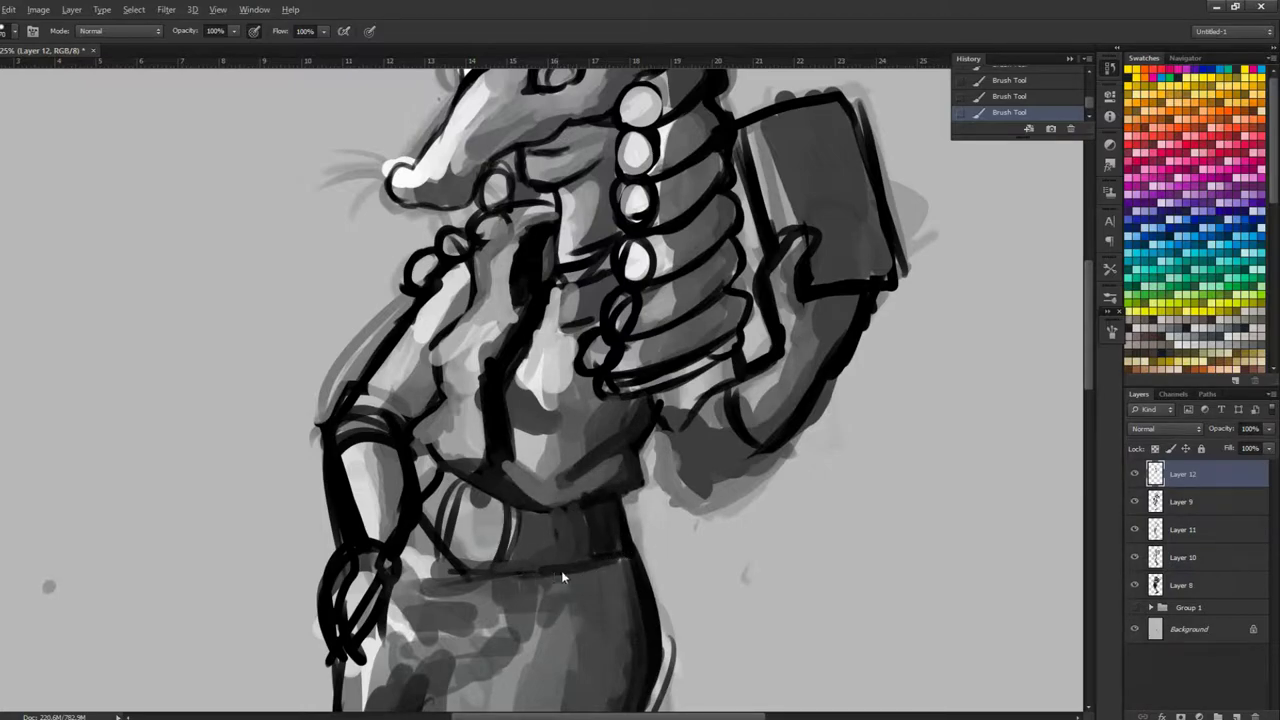
pyautogui.moveTo(490, 563)
pyautogui.mouseDown()
pyautogui.moveTo(496, 501)
pyautogui.moveTo(465, 550)
pyautogui.mouseUp()
pyautogui.hotkey('ctrl', '-')
pyautogui.hotkey('ctrl', '-')
pyautogui.hotkey('ctrl', '-')
pyautogui.hotkey('ctrl', '-')
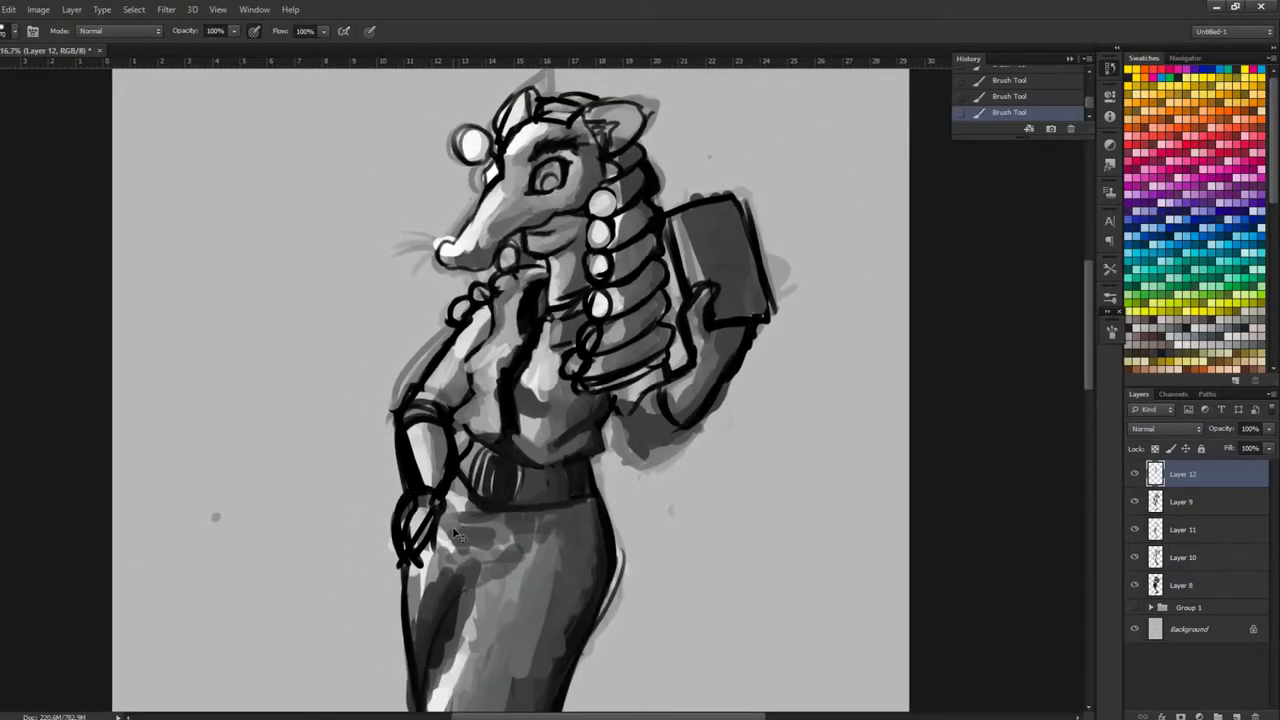
# Step: Sample a light grey from the shirt front and paint it over the upper chest beside the collar
pyautogui.hotkey('ctrl', '+')
pyautogui.hotkey('ctrl', '+')
pyautogui.hotkey('ctrl', '+')
pyautogui.moveTo(377, 317); pyautogui.dragTo(385, 592)
pyautogui.hotkey('ctrl', '+')
pyautogui.hotkey('ctrl', '+')
pyautogui.keyDown('alt'); pyautogui.click(471, 476); pyautogui.keyUp('alt')
pyautogui.moveTo(497, 453); pyautogui.dragTo(444, 475)
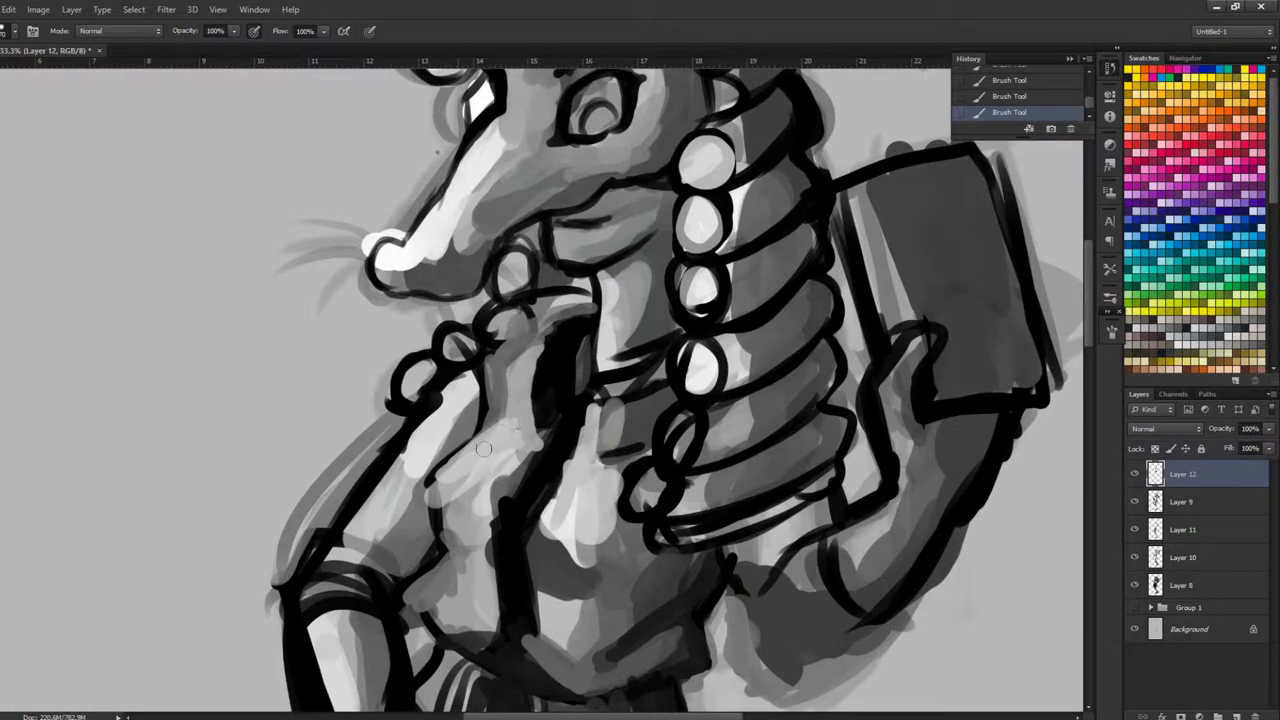
# Step: Sample a grey from the sleeve, soften the crease line between sleeve and chest, and shade the chest beside the dark placket
pyautogui.keyDown('alt'); pyautogui.click(443, 448); pyautogui.keyUp('alt')
pyautogui.moveTo(455, 447); pyautogui.dragTo(416, 480)
pyautogui.moveTo(436, 470); pyautogui.dragTo(412, 568)
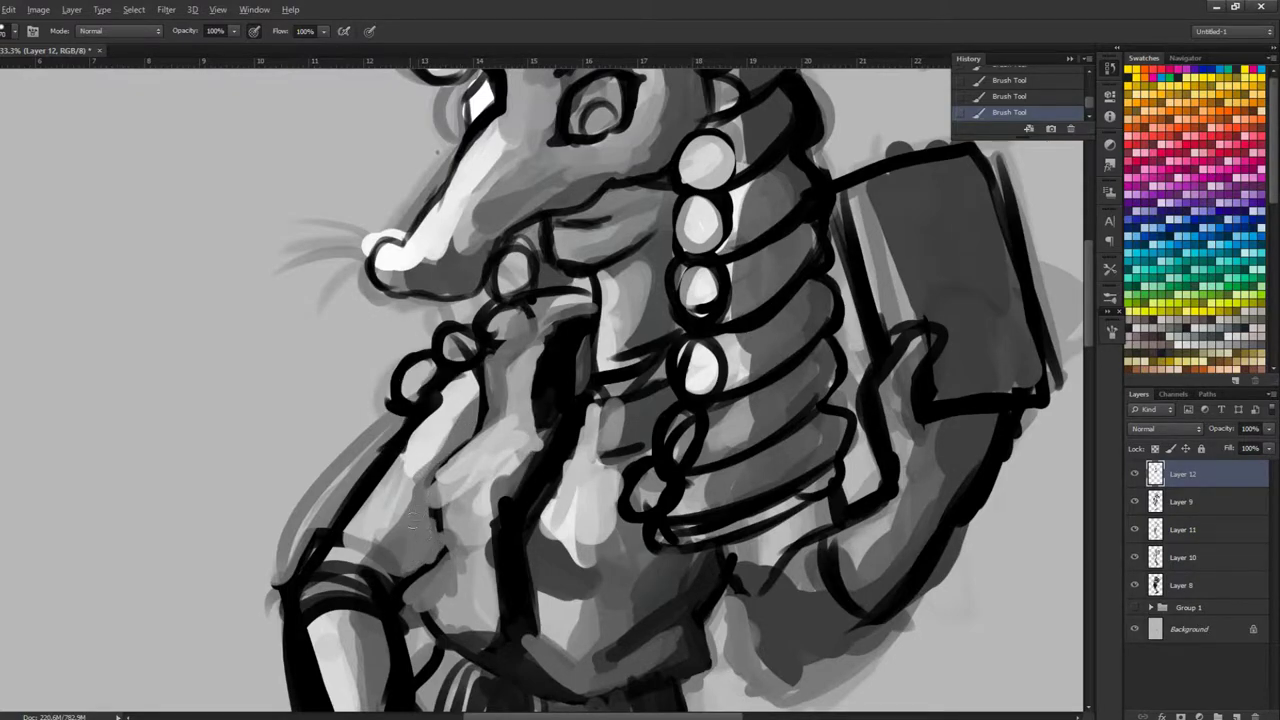
pyautogui.moveTo(486, 502)
pyautogui.mouseDown()
pyautogui.moveTo(466, 548)
pyautogui.moveTo(484, 534)
pyautogui.mouseUp()
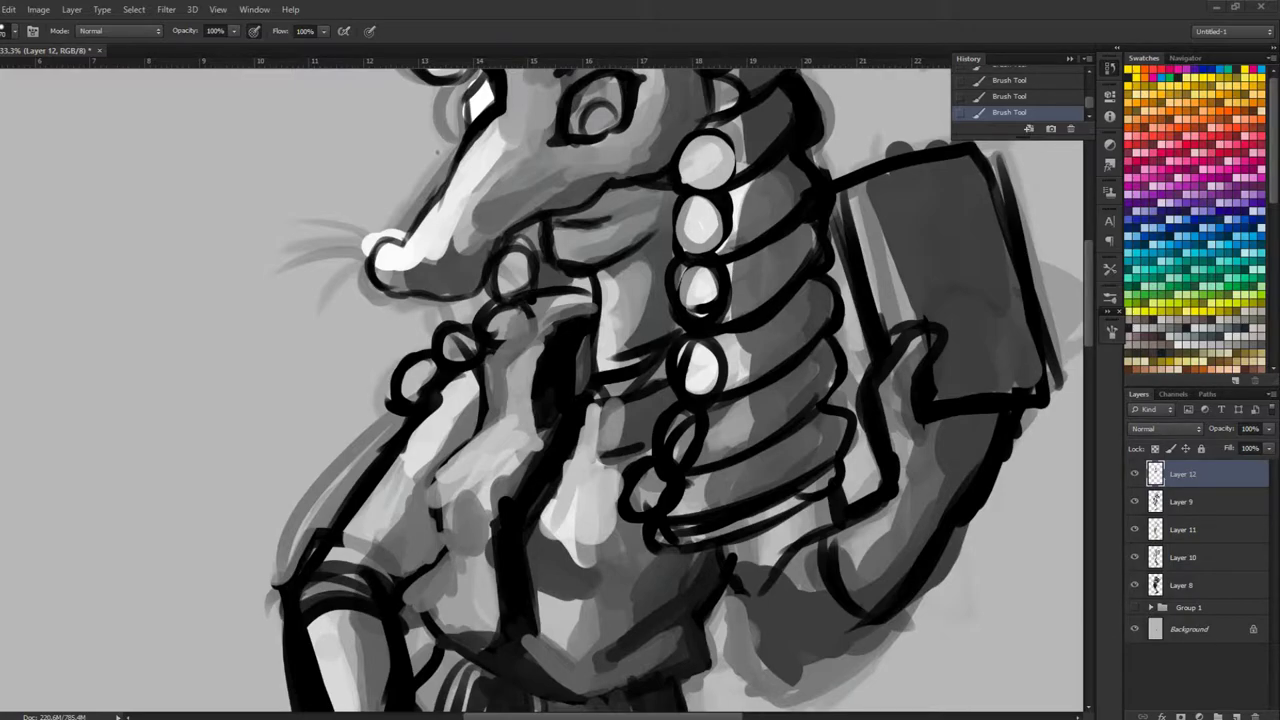
pyautogui.hotkey('ctrl', '-')
pyautogui.hotkey('ctrl', '-')
pyautogui.hotkey('ctrl', '-')
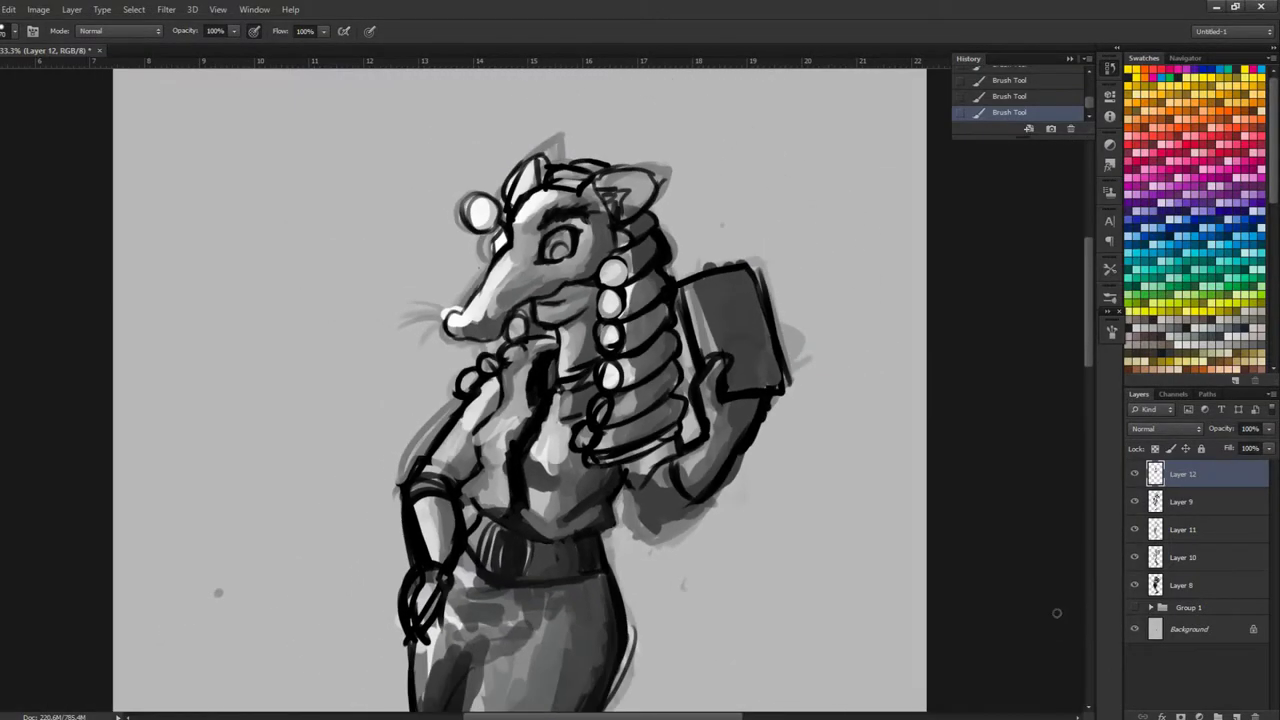
# Step: Paint an even mid-grey over the blotchy highlights on the skirt's hip below the belt
pyautogui.hotkey('ctrl', '0')
pyautogui.hotkey('ctrl', '+')
pyautogui.hotkey('ctrl', '+')
pyautogui.hotkey('ctrl', '+')
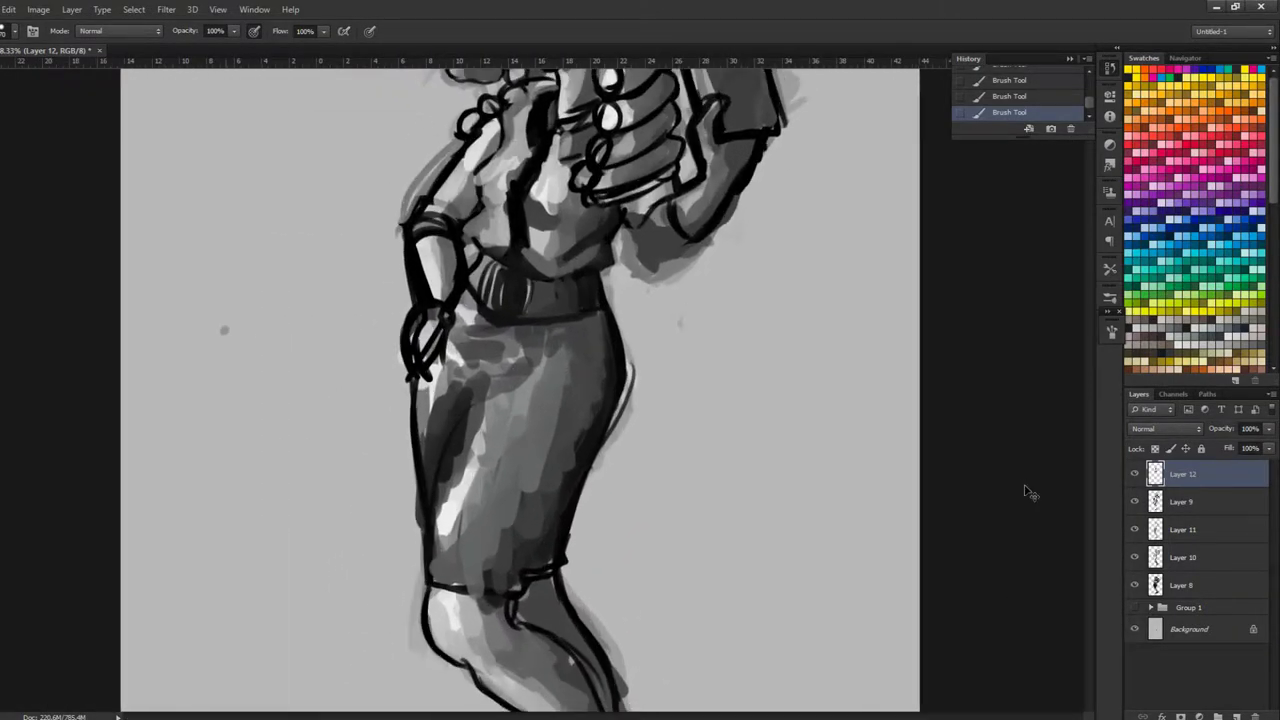
pyautogui.moveTo(462, 364)
pyautogui.mouseDown()
pyautogui.moveTo(488, 350)
pyautogui.moveTo(470, 345)
pyautogui.moveTo(500, 356)
pyautogui.mouseUp()
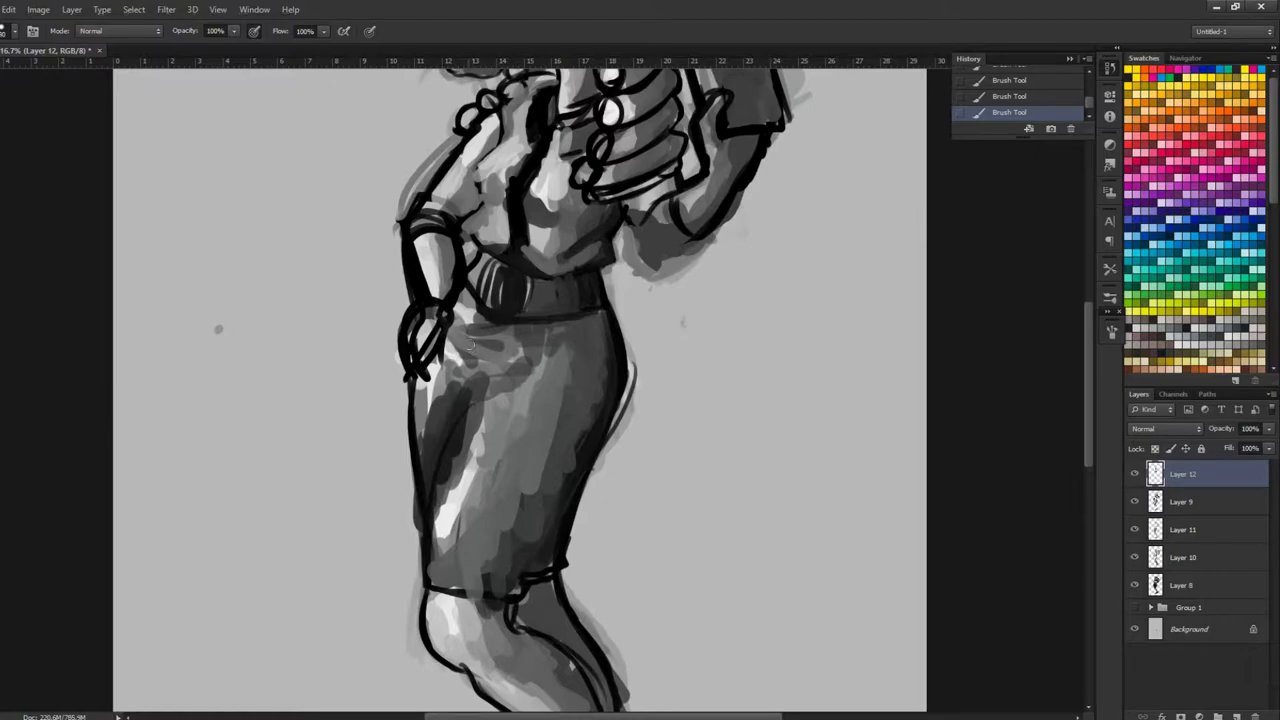
pyautogui.moveTo(455, 305)
pyautogui.mouseDown()
pyautogui.moveTo(521, 369)
pyautogui.moveTo(444, 324)
pyautogui.moveTo(445, 357)
pyautogui.moveTo(484, 381)
pyautogui.moveTo(468, 395)
pyautogui.moveTo(559, 338)
pyautogui.moveTo(610, 346)
pyautogui.moveTo(597, 326)
pyautogui.moveTo(533, 527)
pyautogui.moveTo(545, 532)
pyautogui.moveTo(512, 511)
pyautogui.moveTo(474, 569)
pyautogui.moveTo(543, 474)
pyautogui.moveTo(544, 441)
pyautogui.moveTo(527, 448)
pyautogui.moveTo(503, 503)
pyautogui.moveTo(483, 588)
pyautogui.moveTo(467, 539)
pyautogui.moveTo(463, 585)
pyautogui.mouseUp()
# Step: Sample dark greys from the skirt and paint long shadow strokes down its rear side to the hem
pyautogui.keyDown('alt'); pyautogui.click(608, 351); pyautogui.keyUp('alt')
pyautogui.scroll(-4, 423, 494)
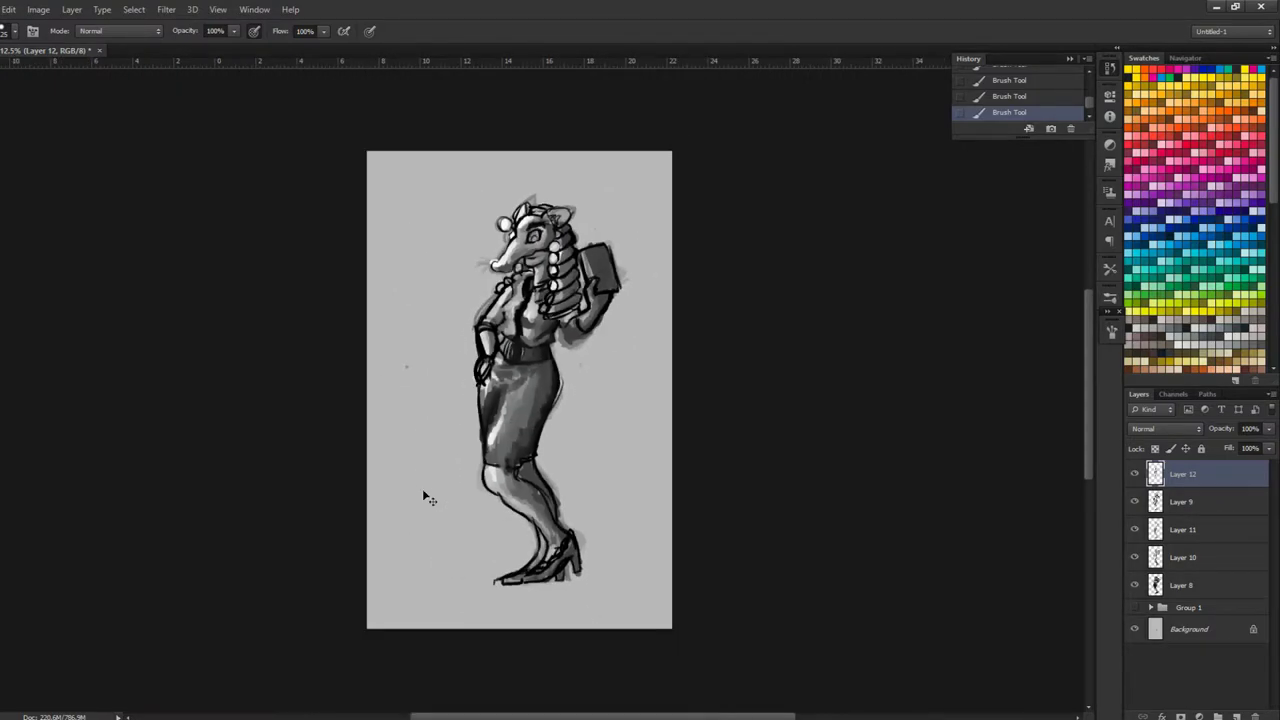
pyautogui.scroll(4, 423, 491)
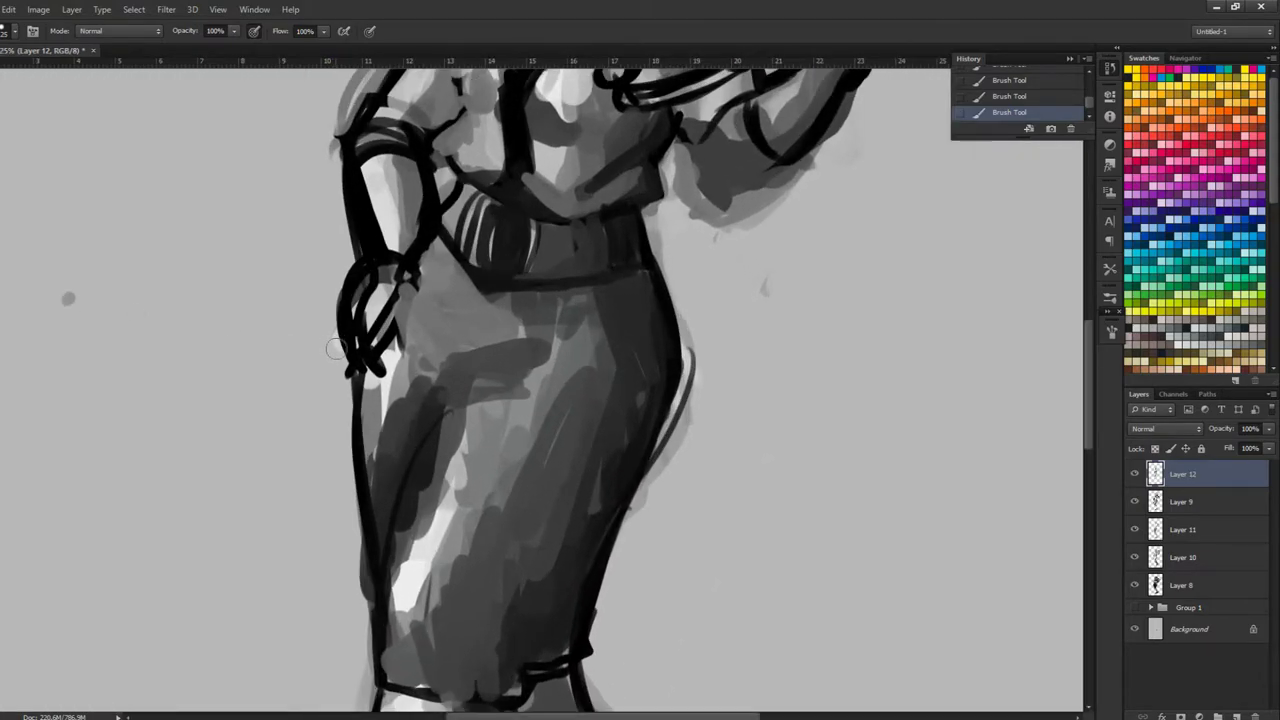
pyautogui.moveTo(600, 329)
pyautogui.mouseDown()
pyautogui.moveTo(434, 661)
pyautogui.moveTo(455, 630)
pyautogui.moveTo(468, 650)
pyautogui.mouseUp()
pyautogui.keyDown('alt'); pyautogui.click(502, 482); pyautogui.keyUp('alt')
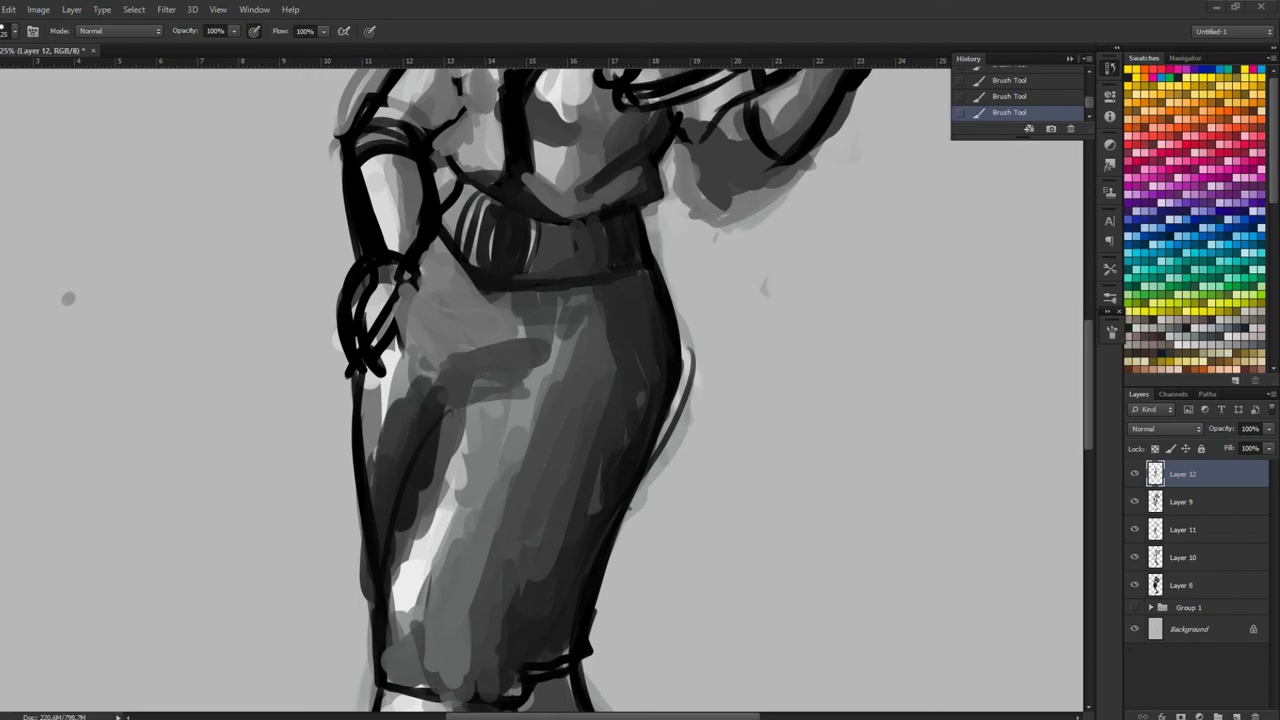
# Step: Check the skirt shading against the whole figure and sample a mid-grey from the skirt's front
pyautogui.hotkey('ctrl', '-')
pyautogui.hotkey('ctrl', '-')
pyautogui.hotkey('ctrl', '-')
pyautogui.hotkey('ctrl', '-')
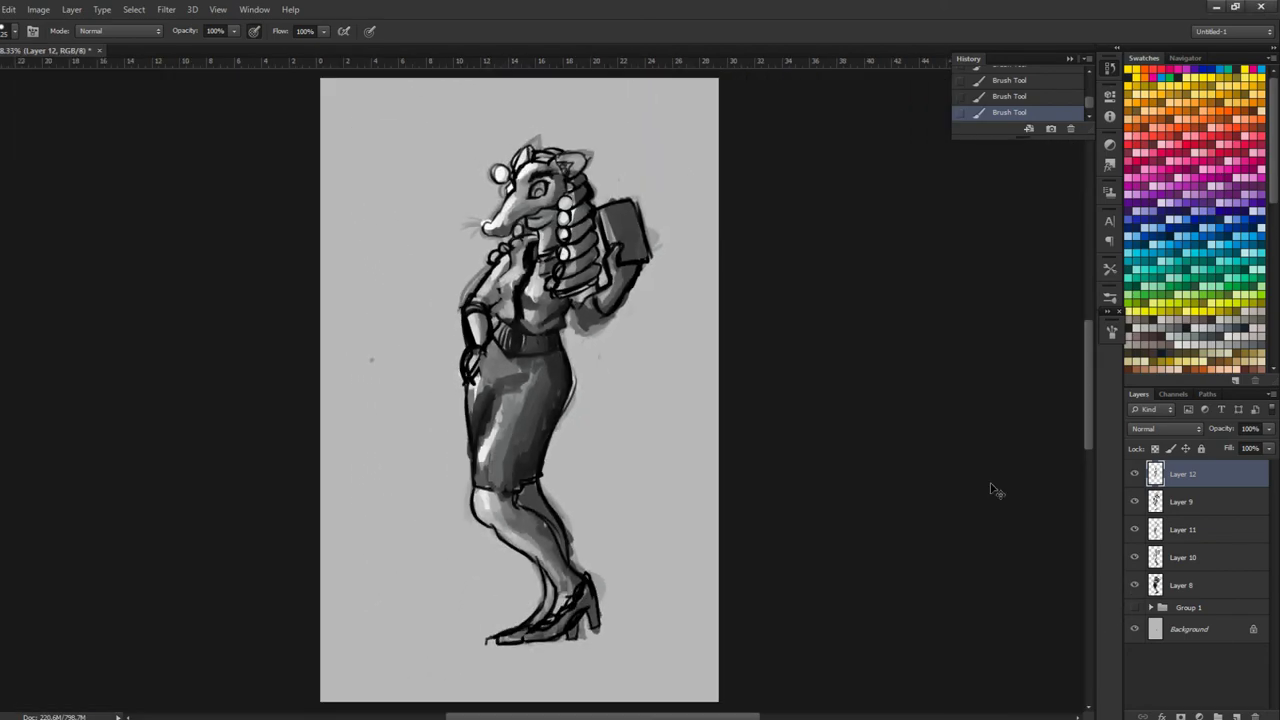
pyautogui.hotkey('ctrl', '+')
pyautogui.hotkey('ctrl', '+')
pyautogui.hotkey('ctrl', '+')
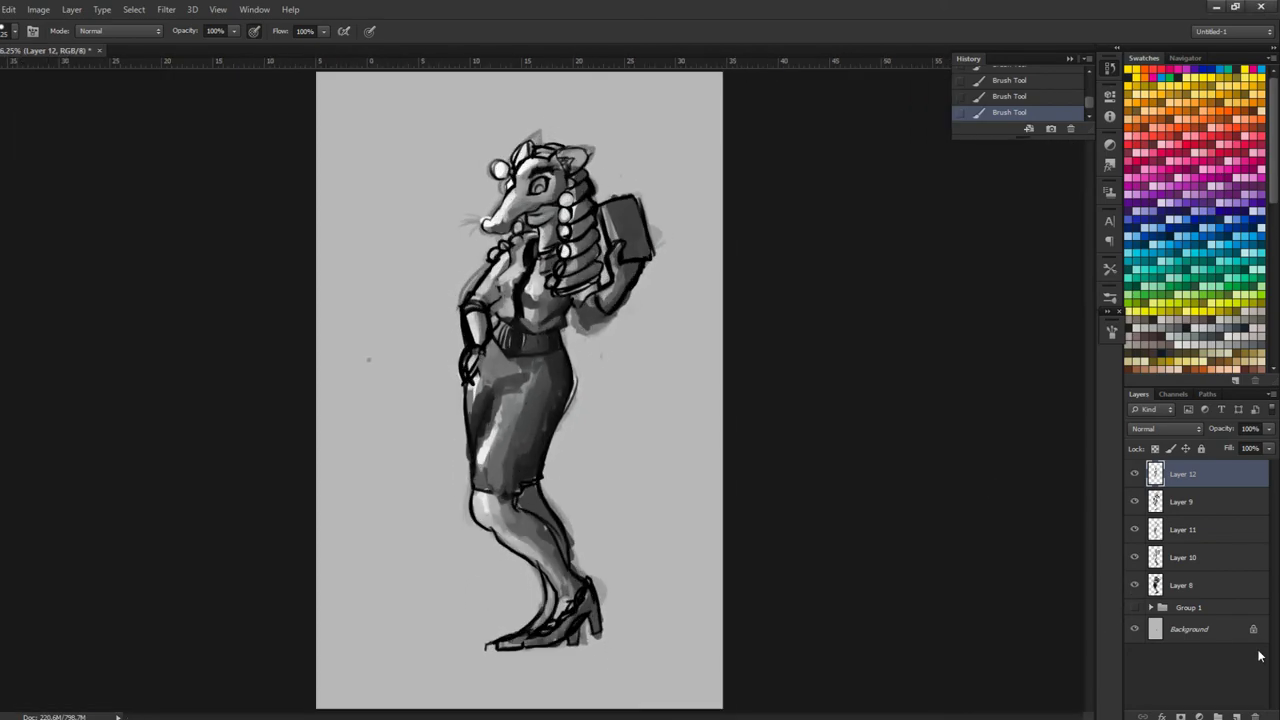
pyautogui.keyDown('alt'); pyautogui.click(504, 423); pyautogui.keyUp('alt')
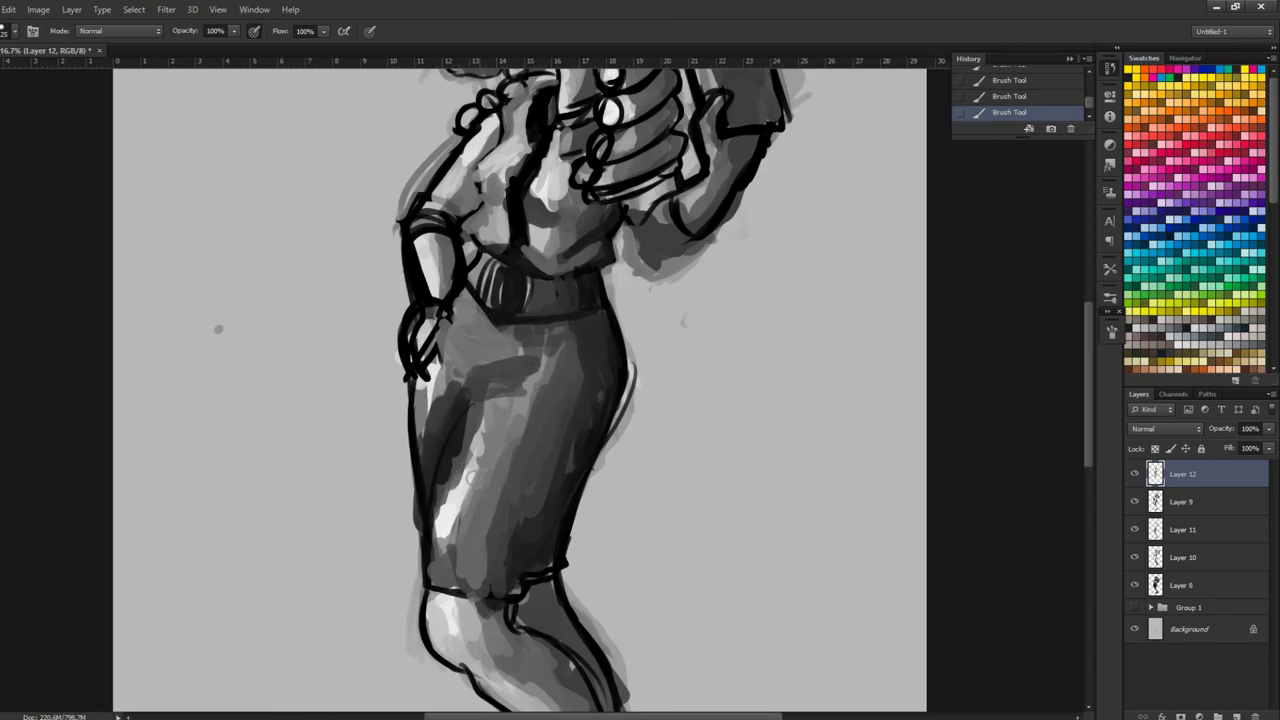